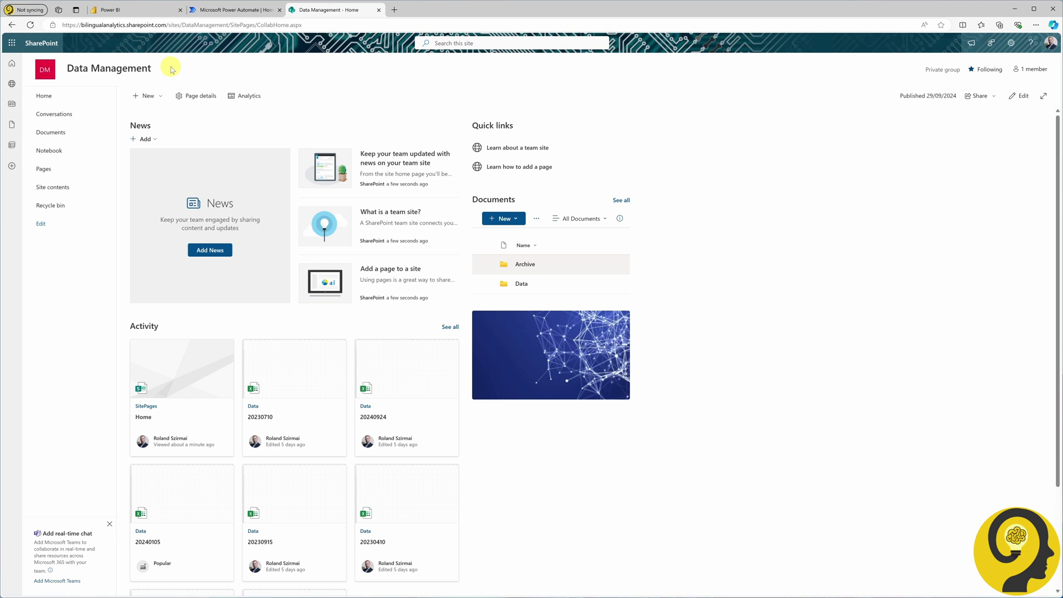
Open the Data folder in the Documents library of the Data Management site.
left_click(77, 134)
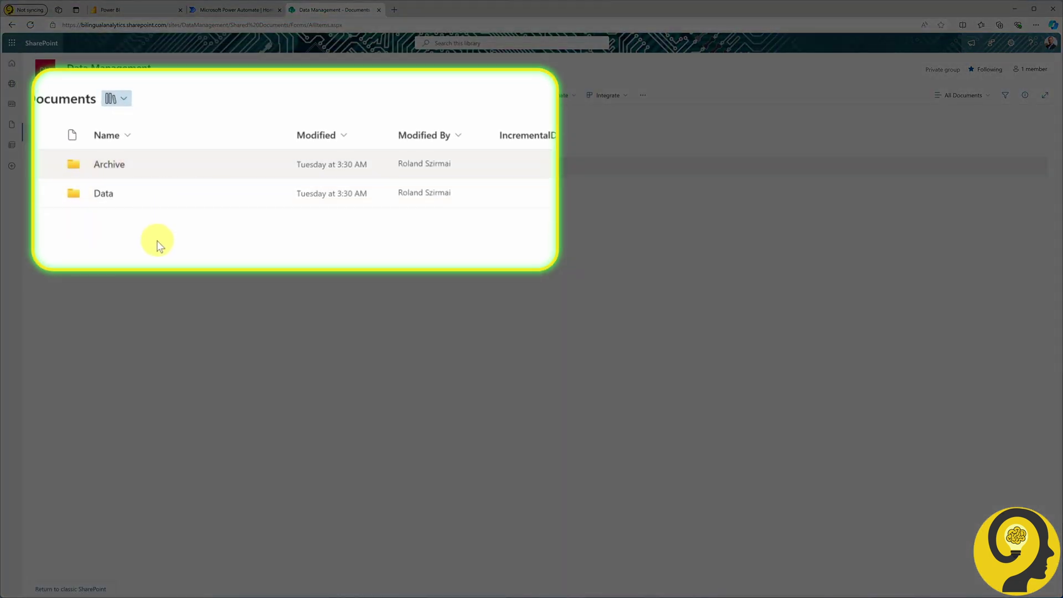
left_click(101, 192)
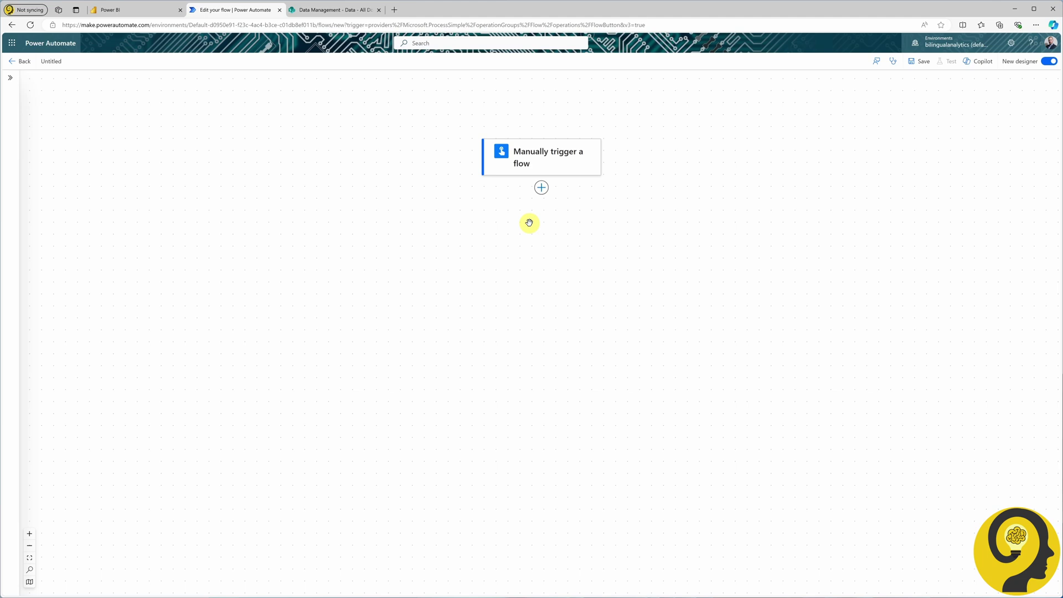
Add an Initialize variable action below the manual trigger and rename it Today's Date.
left_click(541, 188)
left_click(570, 188)
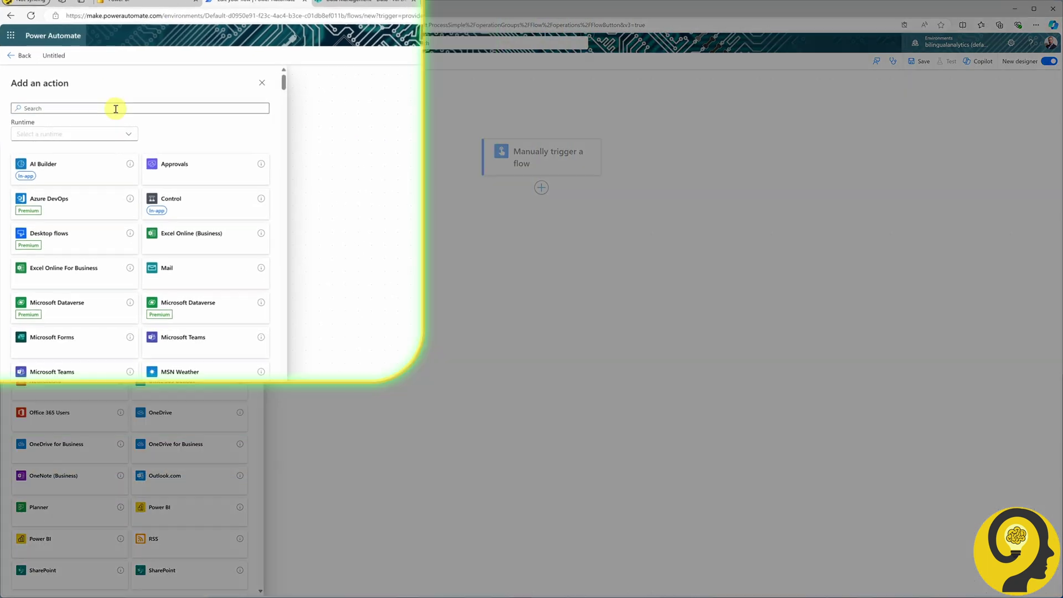
left_click(116, 108)
type("initiali")
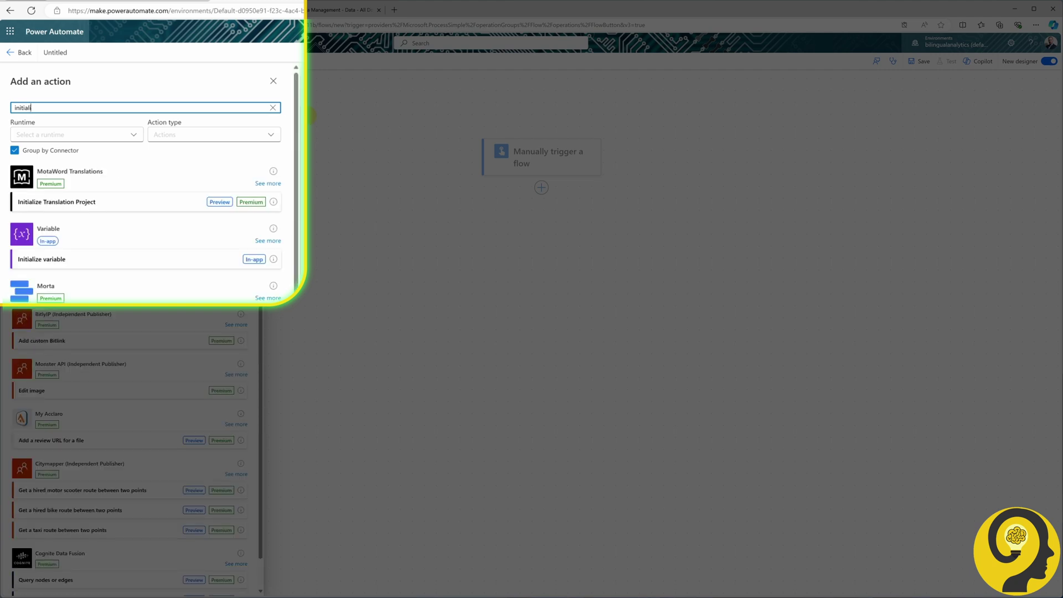
left_click(201, 259)
double_click(41, 76)
key("ctrl+a")
type("Today's Date")
Name the variable in the Today's Date action Today and set its type to String.
left_click(94, 145)
type("Today")
left_click(101, 179)
left_click(48, 239)
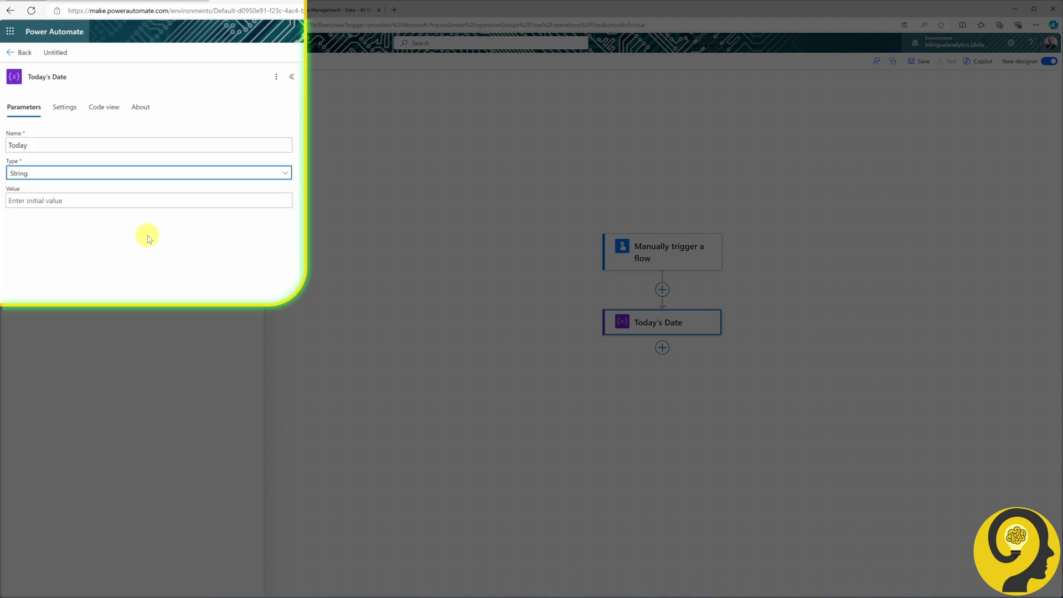
Set the initial value of the Today variable to the expression utcNow().
left_click(136, 201)
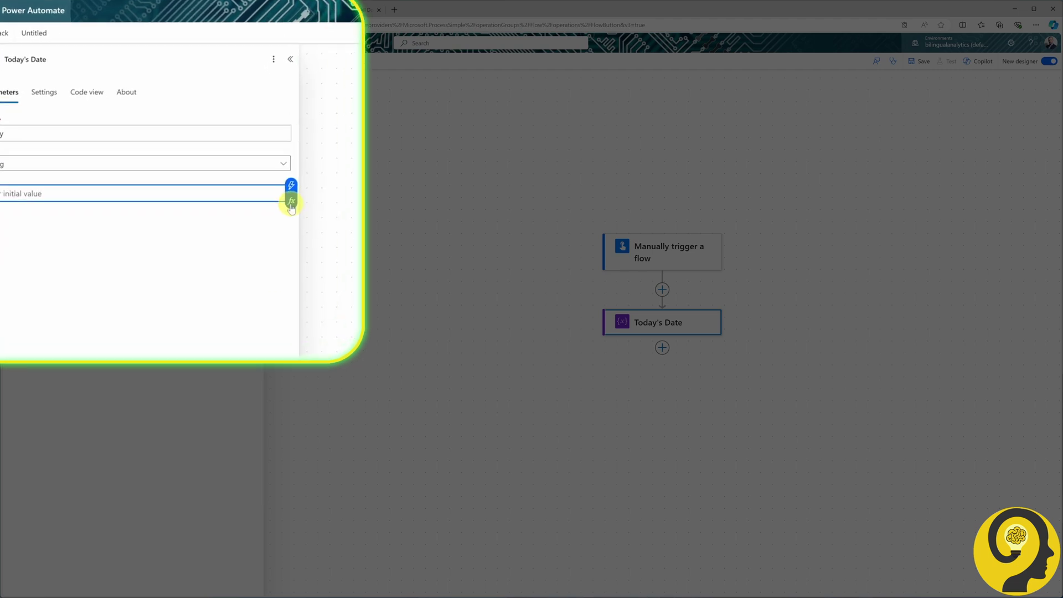
left_click(292, 204)
left_click(325, 268)
type("utcnow")
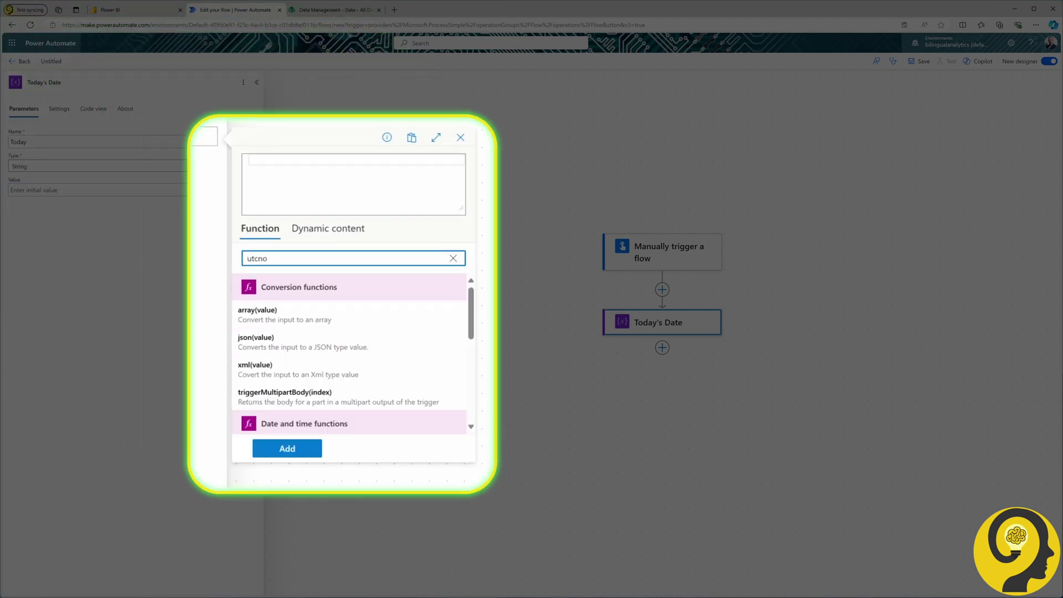
left_click(287, 310)
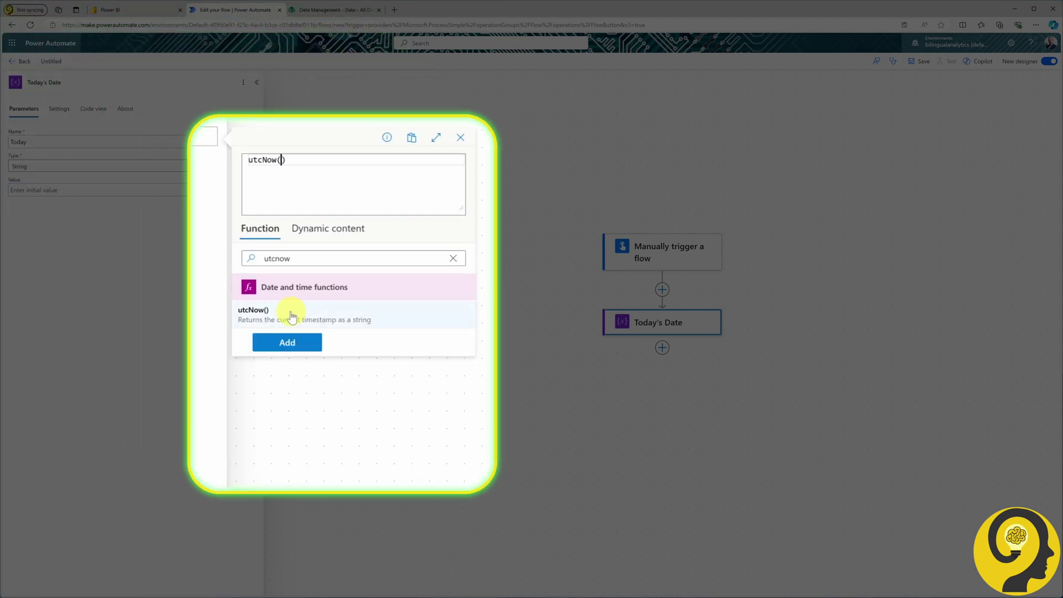
left_click(291, 343)
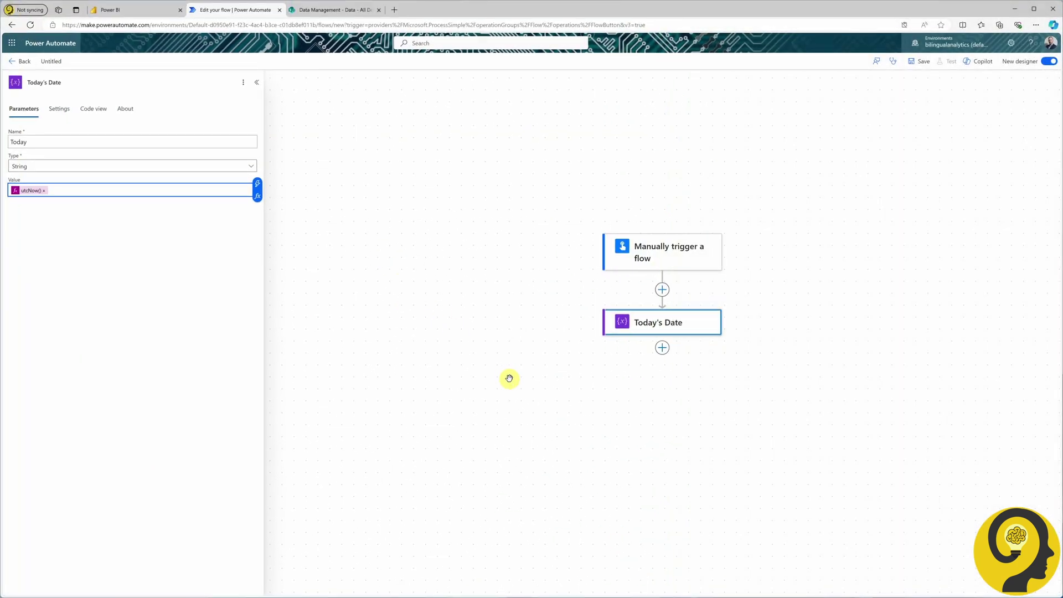
Add an Initialize variable action after Today's Date and rename it Start Of Month.
left_click_drag(505, 375, 452, 310)
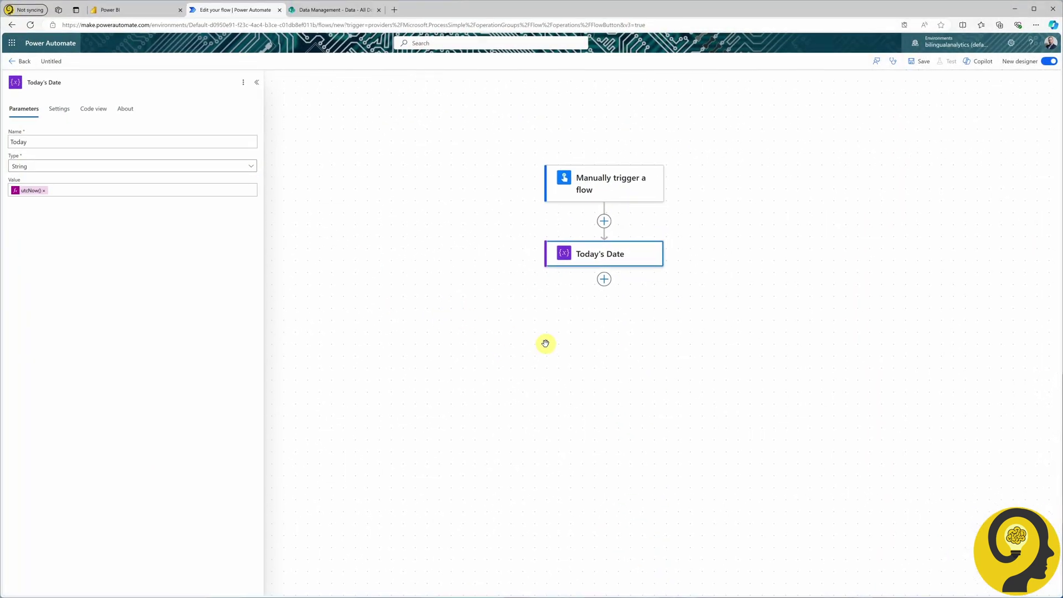
left_click(604, 278)
left_click(159, 38)
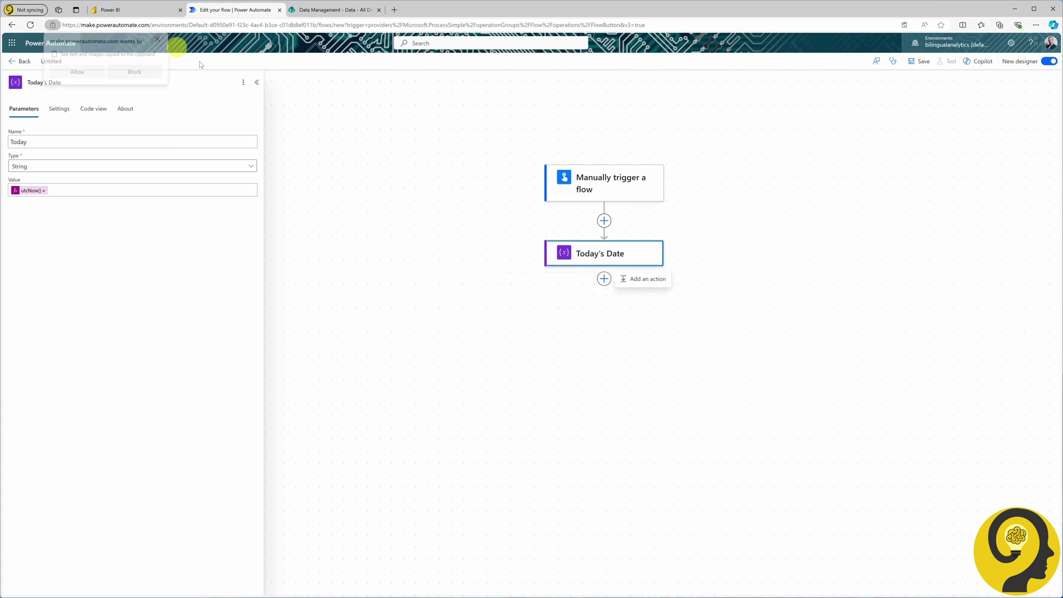
left_click(643, 279)
type("initiali")
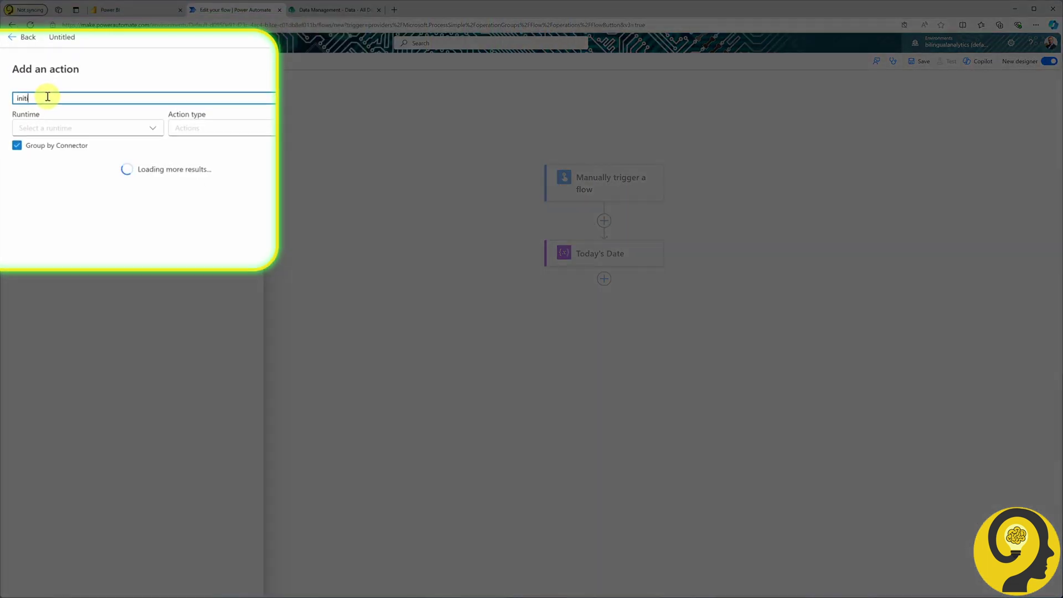
left_click(239, 265)
left_click(88, 64)
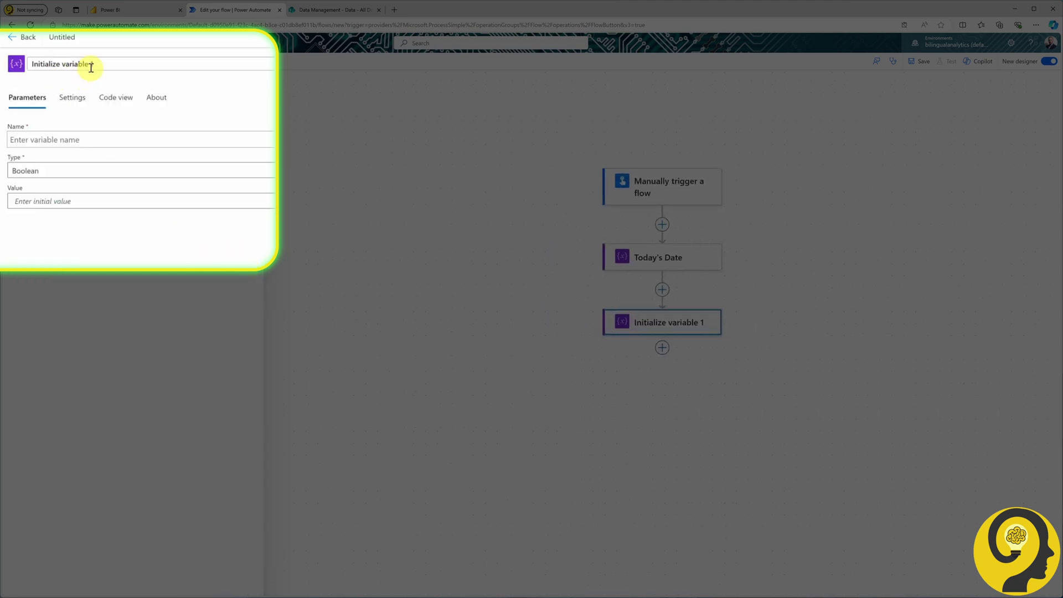
type("Start Of Mon")
Name the variable in the Start Of Month action StartDate and set its type to String.
left_click(186, 143)
type("StartDate")
left_click(174, 168)
left_click(29, 242)
Set the initial value of StartDate to a startOfMonth() expression that takes the Today variable as its argument.
left_click(176, 204)
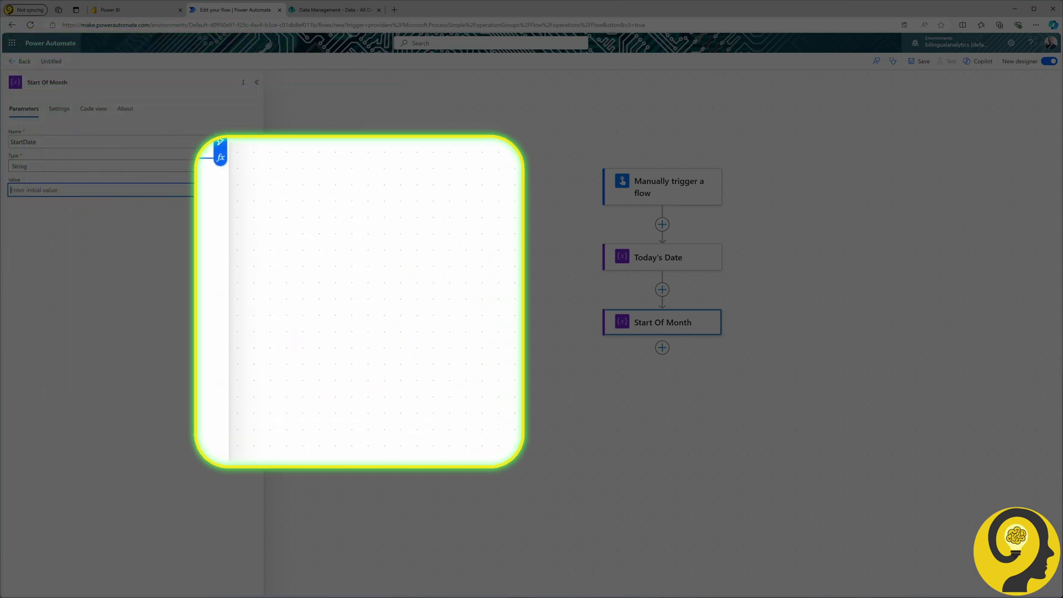
left_click(220, 158)
left_click(333, 260)
type("startOfMont")
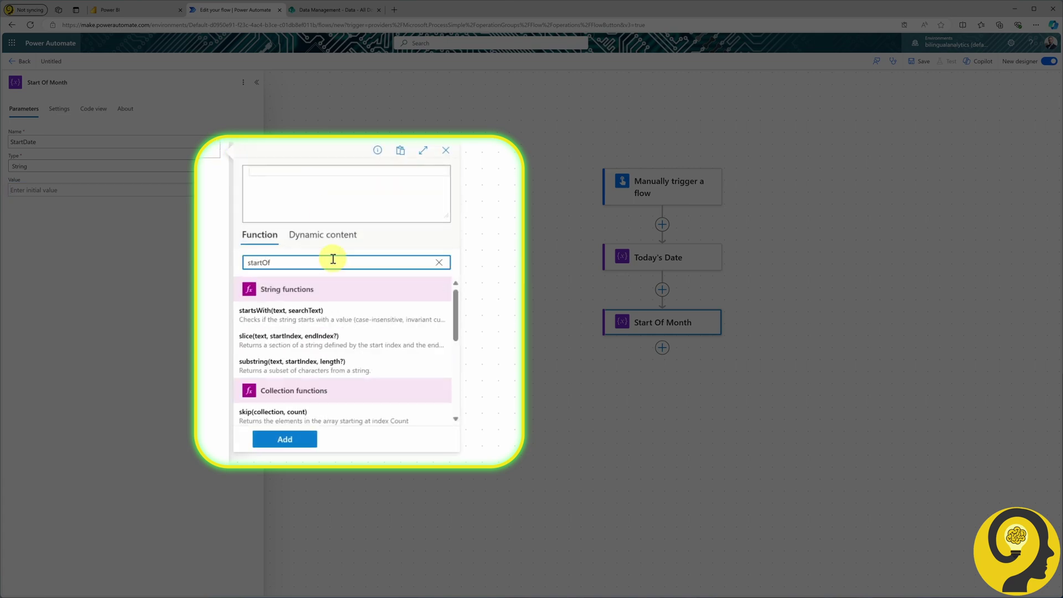
left_click(327, 313)
left_click(323, 235)
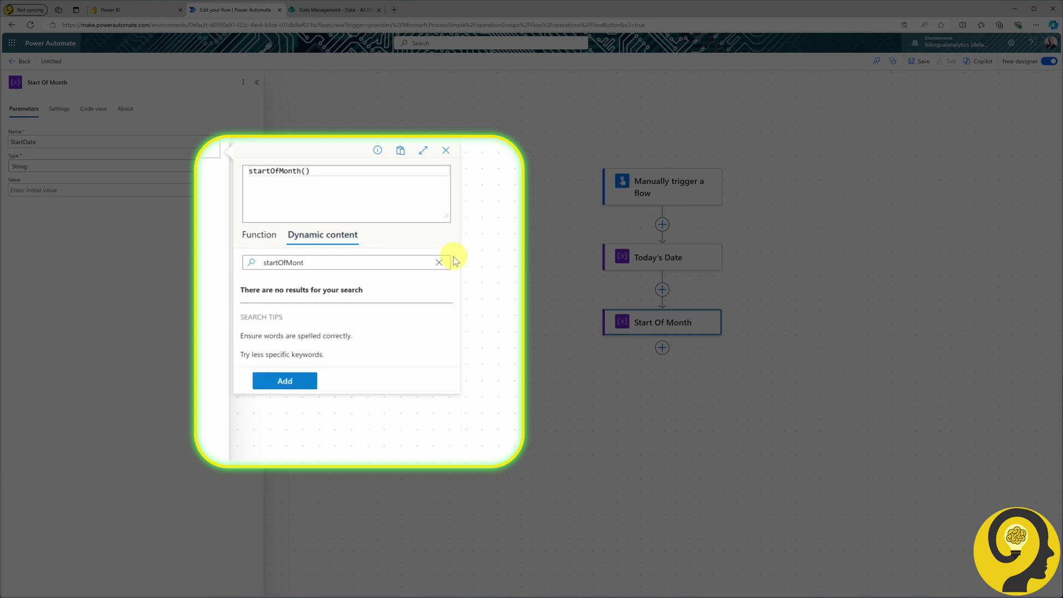
left_click(439, 262)
left_click(280, 311)
left_click(284, 439)
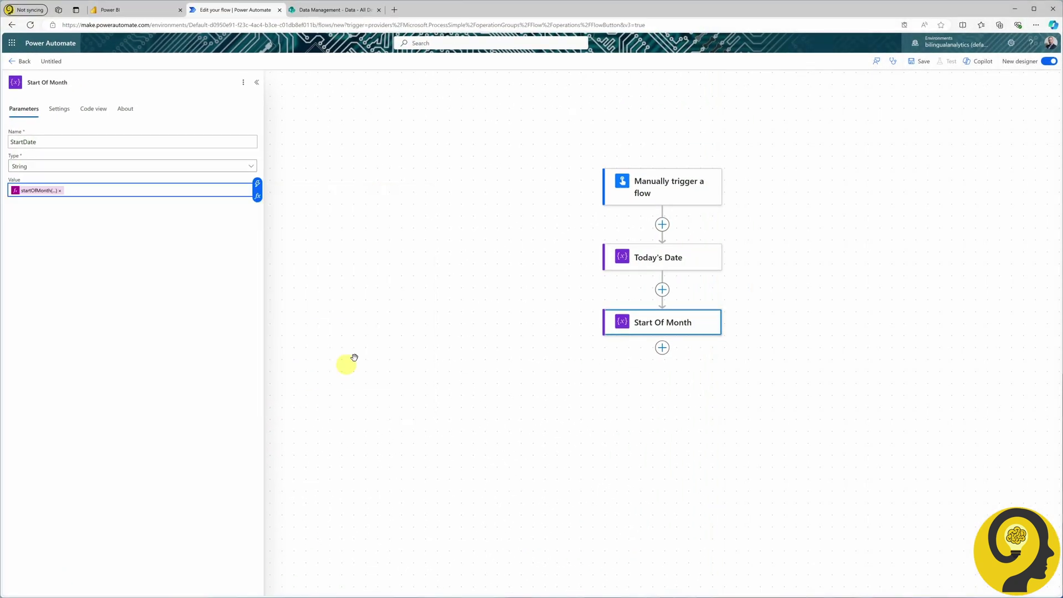
Save the flow as Incremental Data Management by Year and run a manual test.
left_click(522, 266)
left_click_drag(523, 266, 420, 250)
left_click(507, 297)
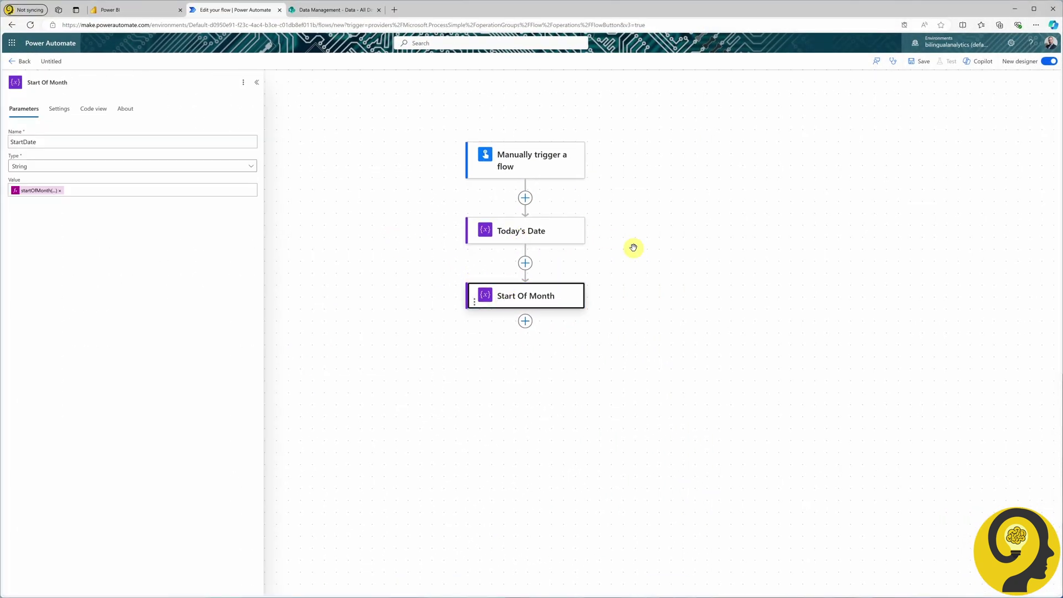
left_click(917, 60)
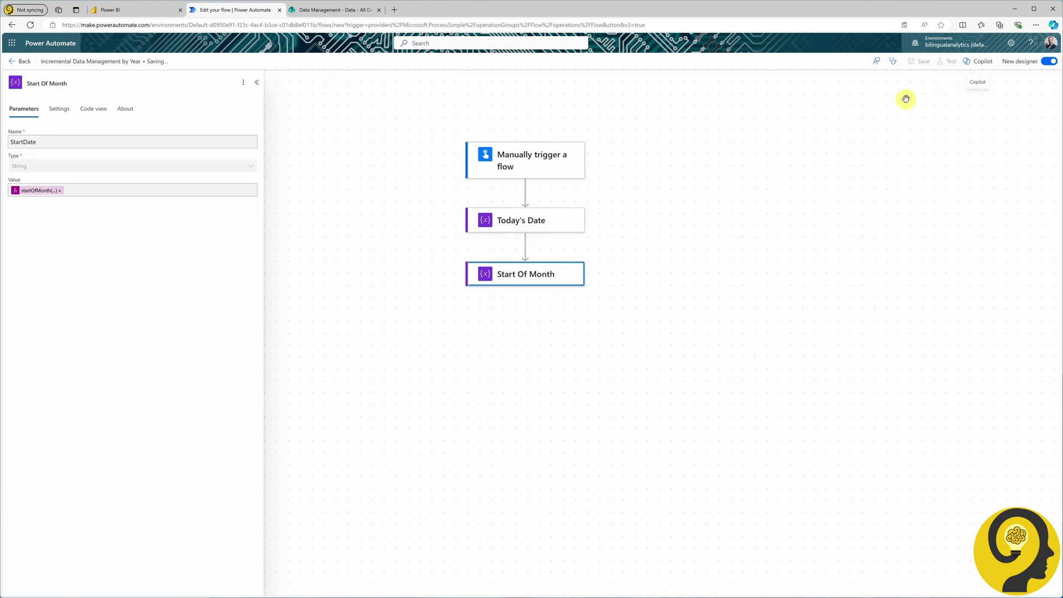
left_click(947, 61)
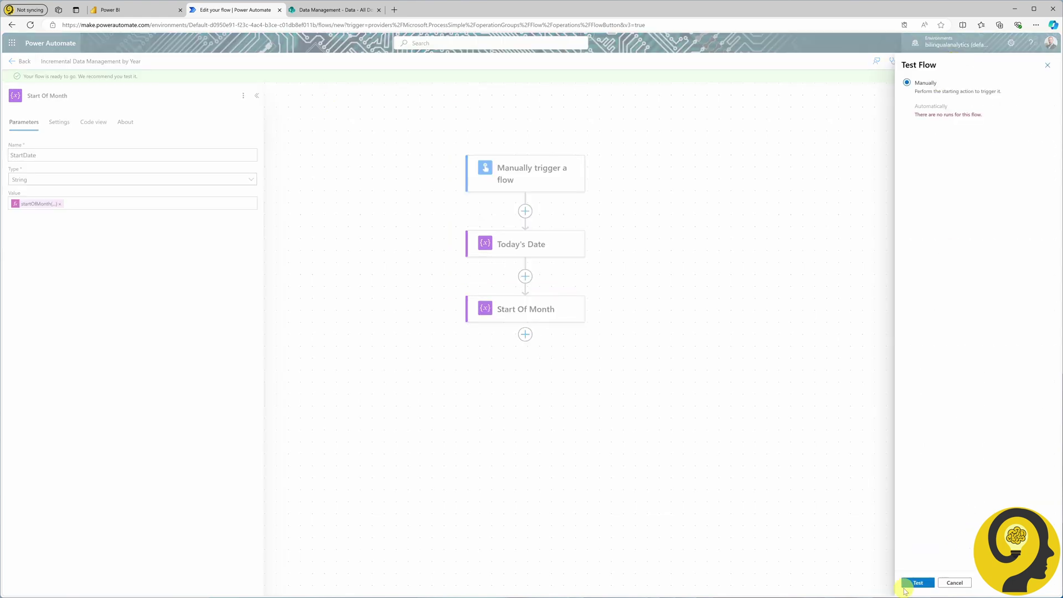
left_click(914, 582)
left_click(917, 581)
left_click(916, 582)
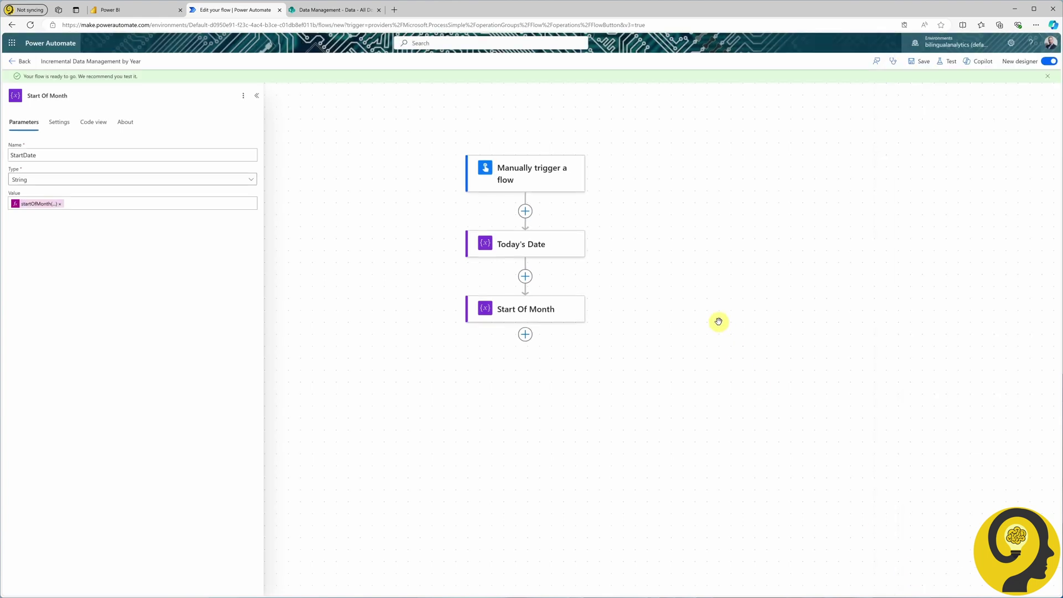
Inspect the variable values of Today's Date and Start Of Month in the test run, and return to editing the flow.
left_click(534, 235)
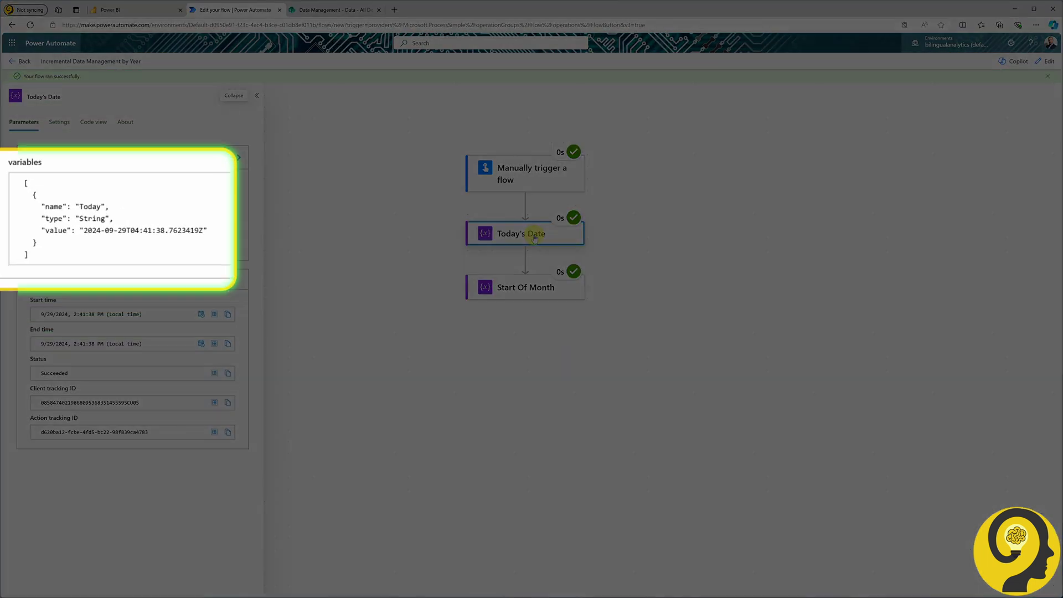
left_click(487, 288)
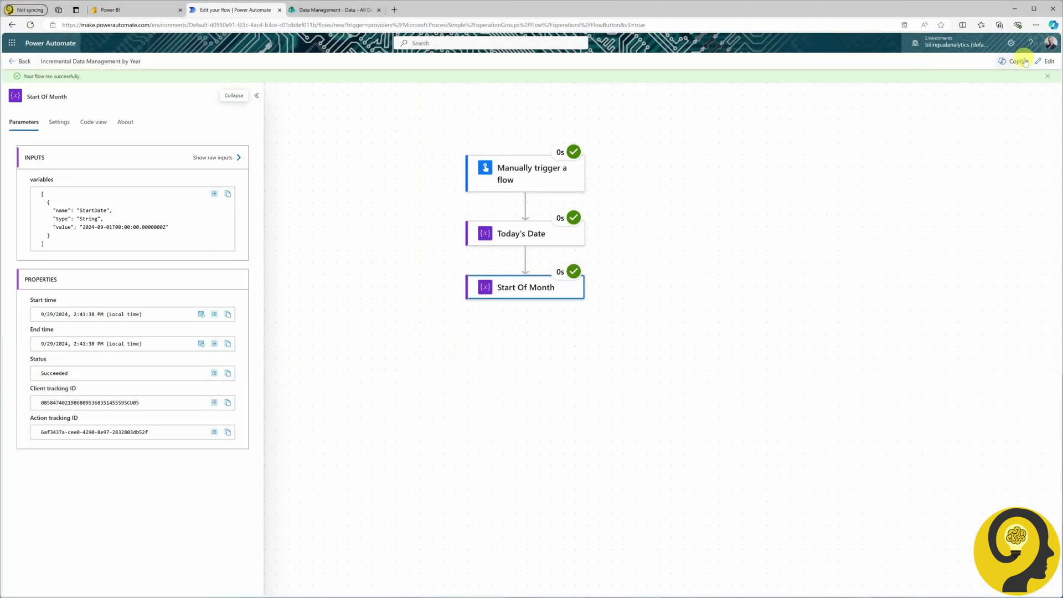
left_click(1047, 61)
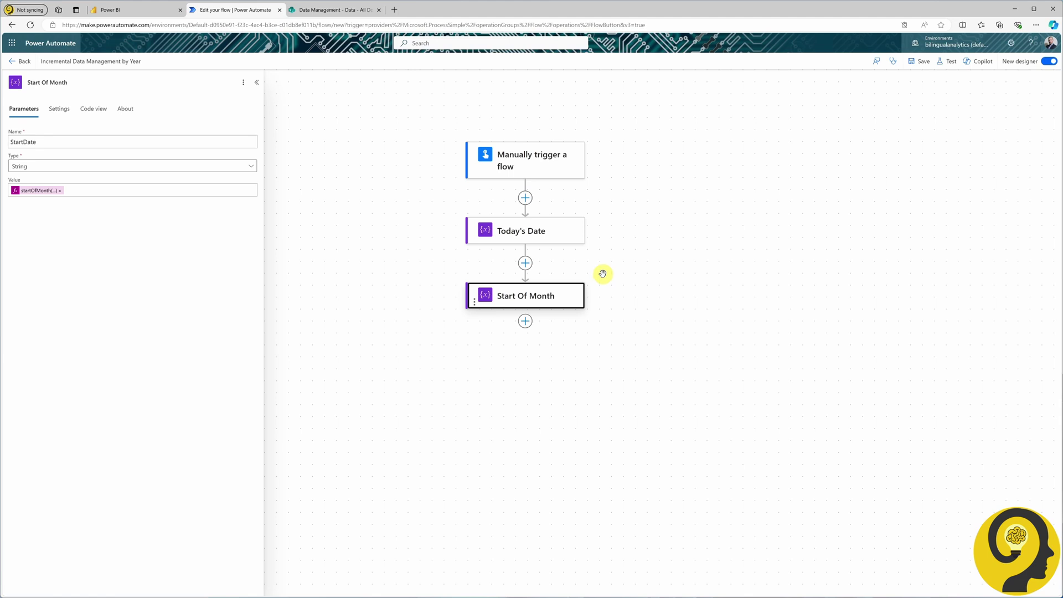
Add an Initialize variable action after Start Of Month and rename it Number Of Months.
left_click(525, 321)
left_click(557, 320)
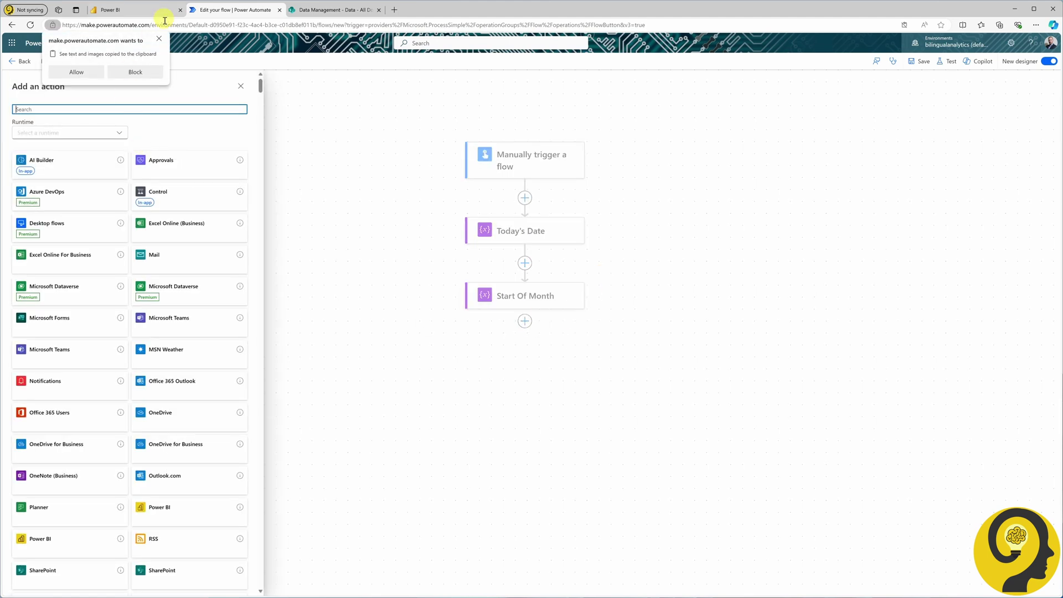
left_click(159, 38)
left_click(95, 109)
type("initial")
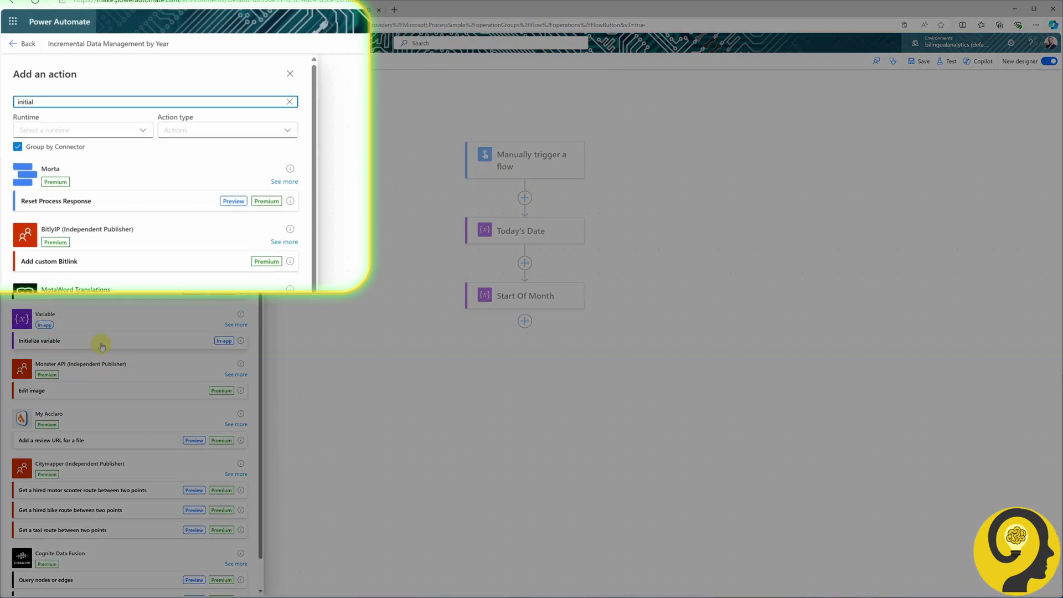
left_click(39, 341)
triple_click(89, 63)
type("Number Of Months")
Name the variable in the Number Of Months action MonthNo and set its type to Integer.
left_click(154, 135)
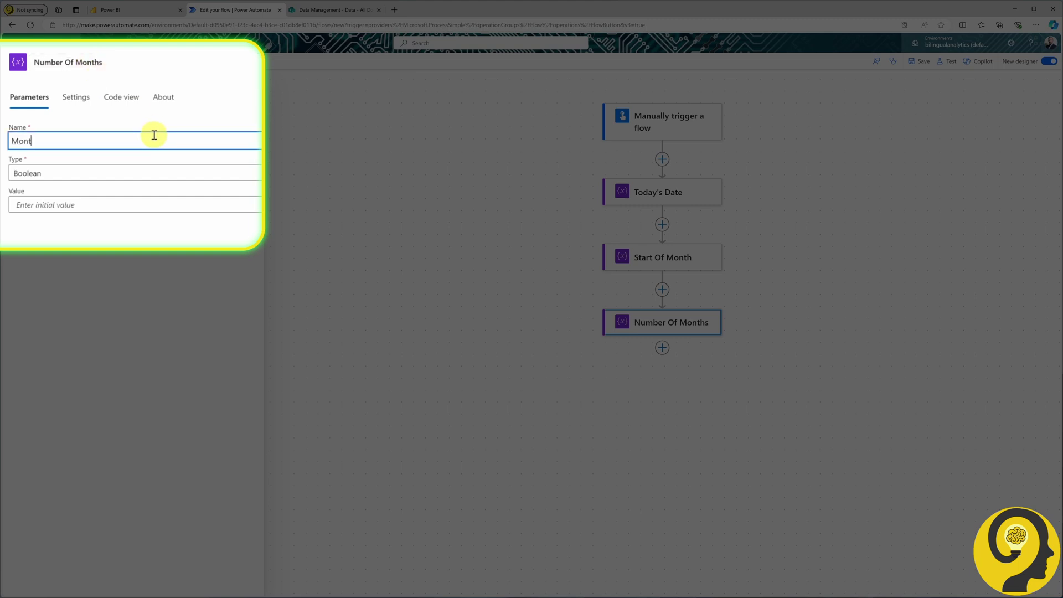
left_click(150, 172)
left_click(130, 208)
Set the initial value of MonthNo to the expression int(formatDateTime(variables('StartDate'),'MM')).
left_click(128, 204)
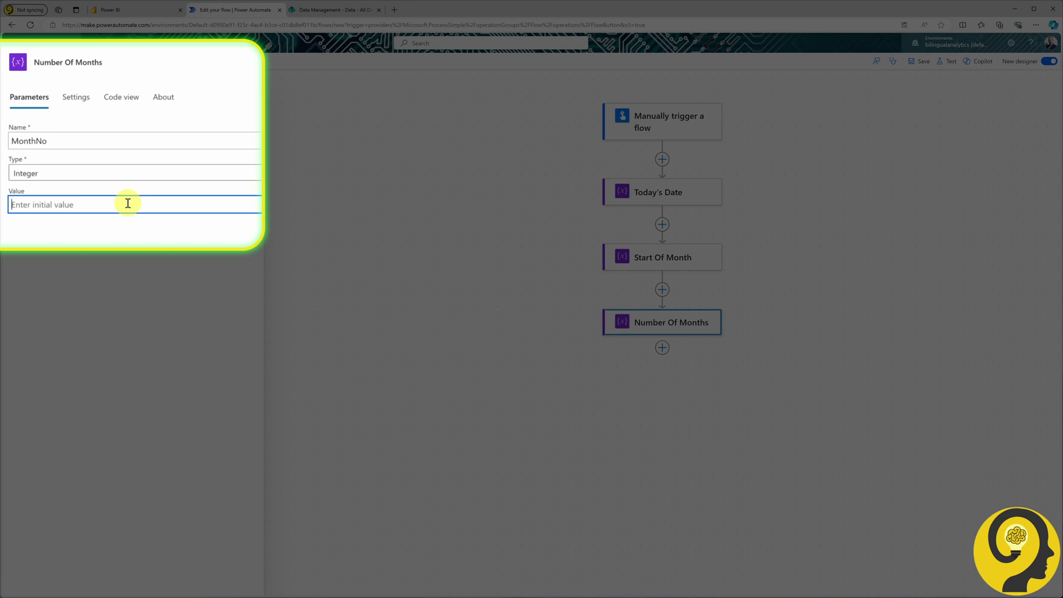
left_click(238, 190)
left_click(361, 263)
type("formatDateTime")
key("Return")
left_click(344, 237)
left_click(439, 263)
left_click(261, 315)
type(",'MM'")
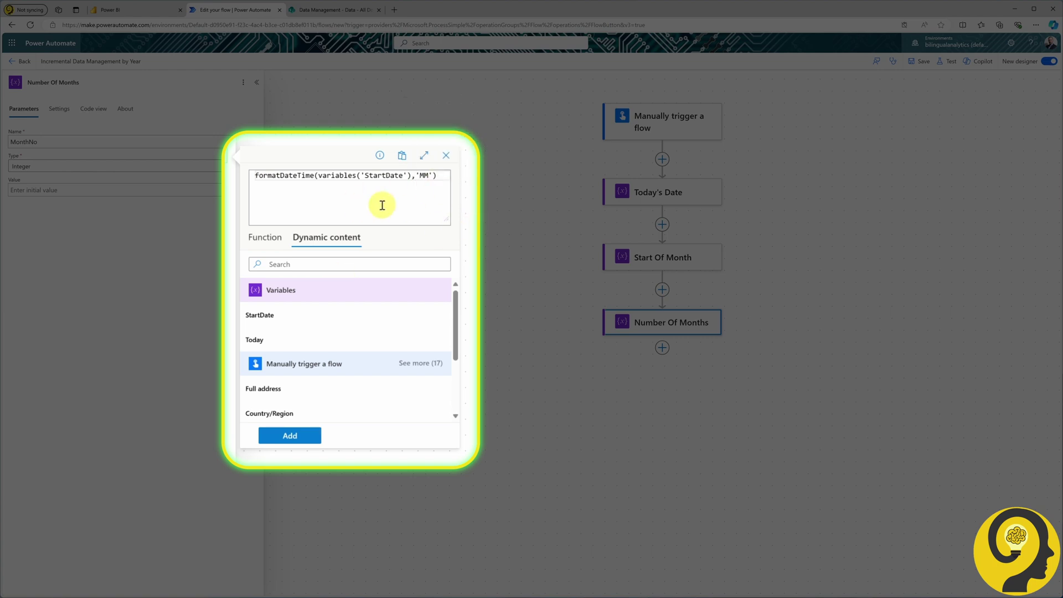
key("Home")
type("int(")
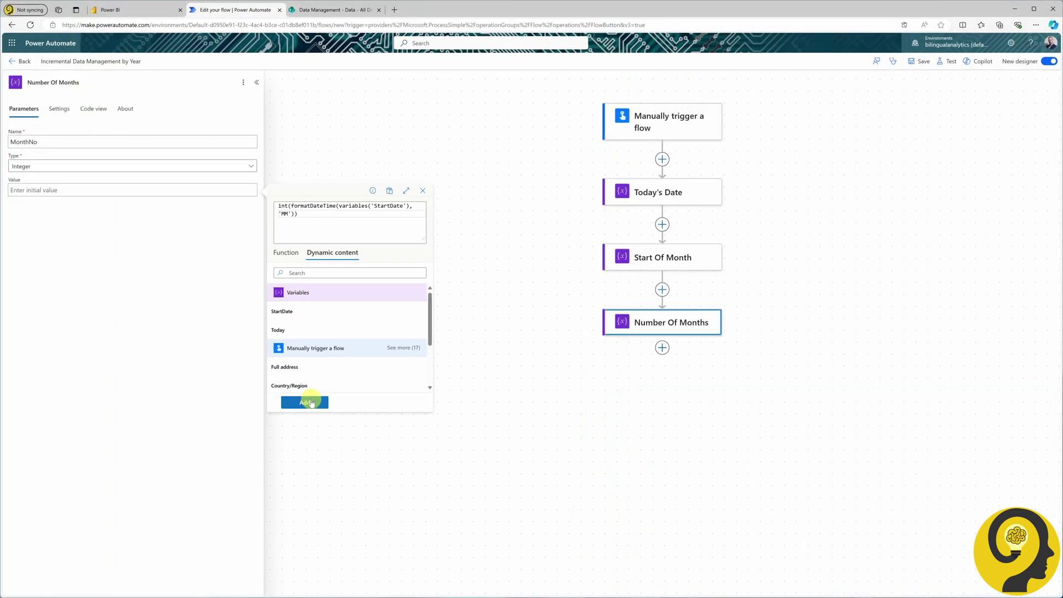
left_click(305, 399)
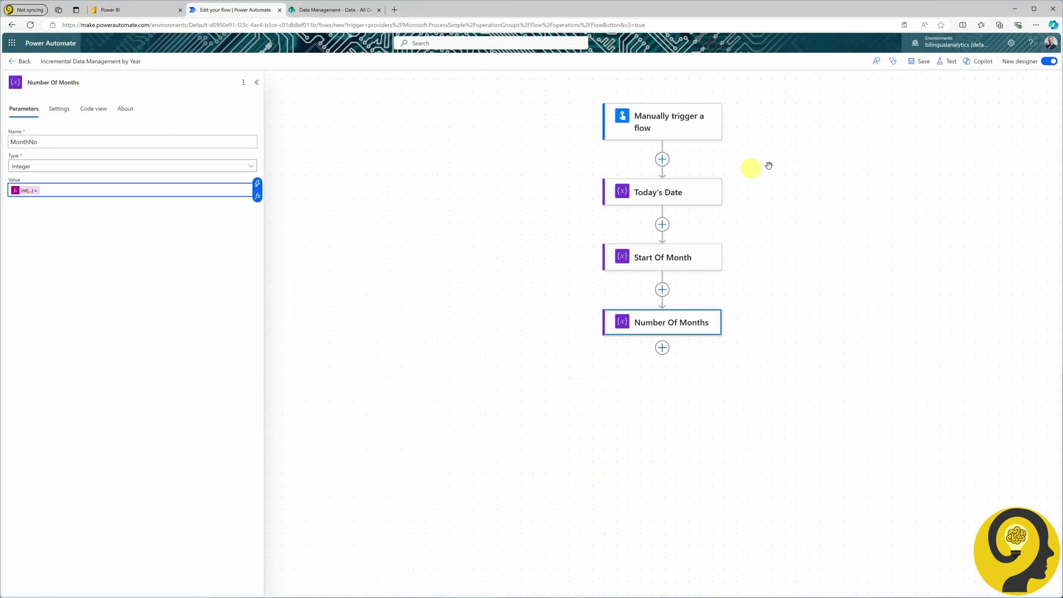
Save the flow with the Number Of Months action and run it as a manual test.
left_click(948, 63)
left_click(926, 582)
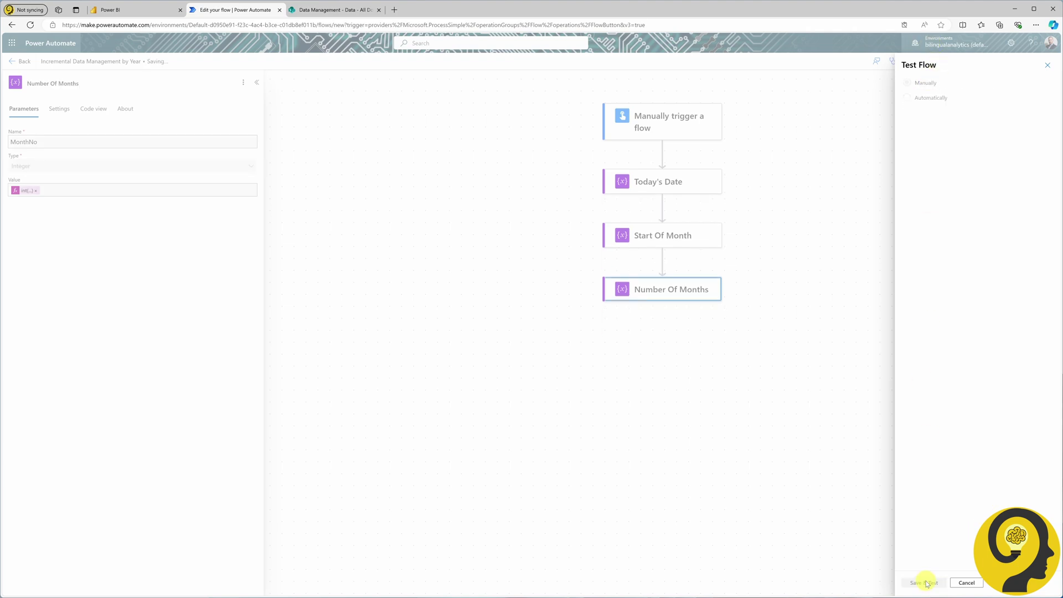
left_click(923, 582)
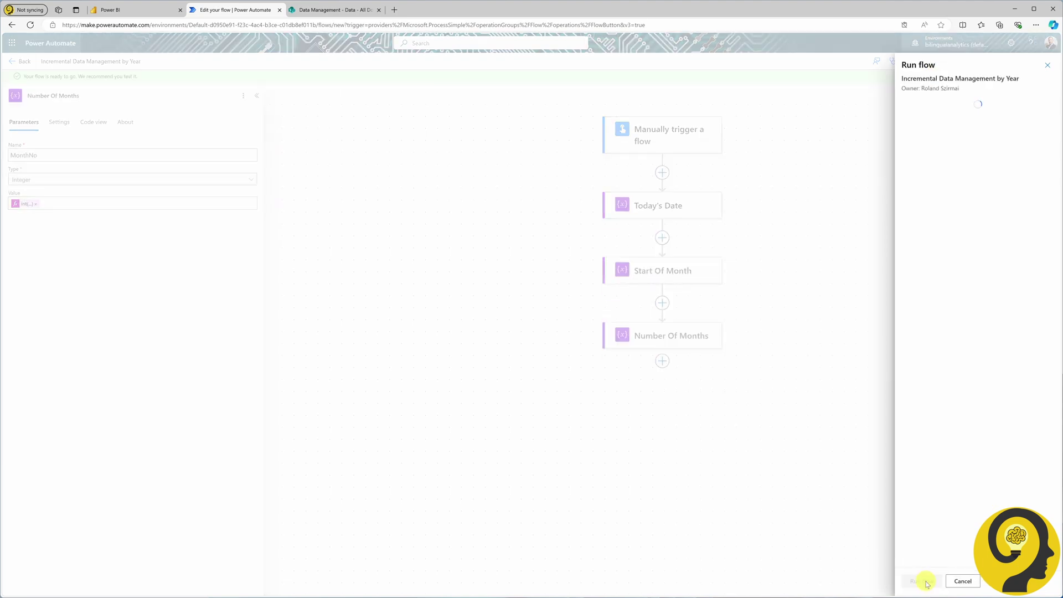
left_click(924, 581)
Inspect the variable values of Today's Date, Start Of Month and Number Of Months in the test run.
left_click(667, 200)
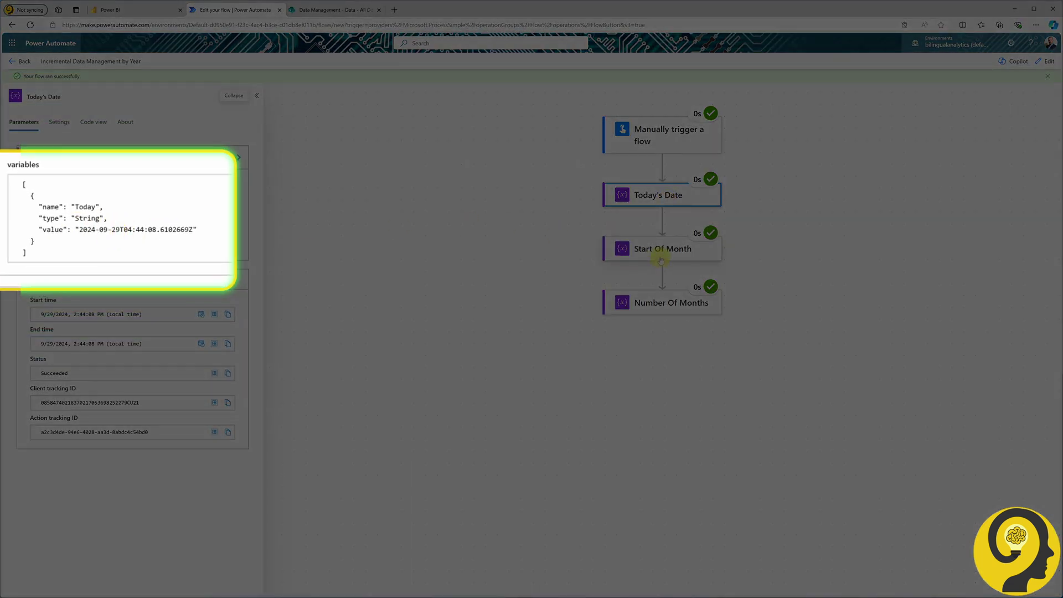
left_click(661, 258)
left_click(638, 305)
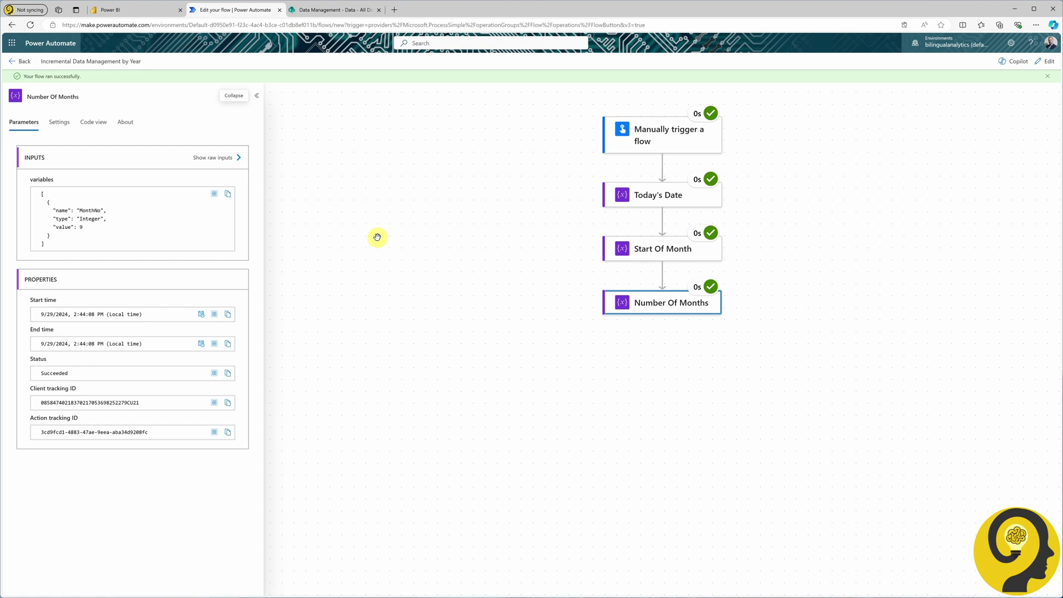
Change the MonthNo value in the Number Of Months action to sub(int(formatDateTime(variables('StartDate'),'MM')),1).
left_click(1046, 61)
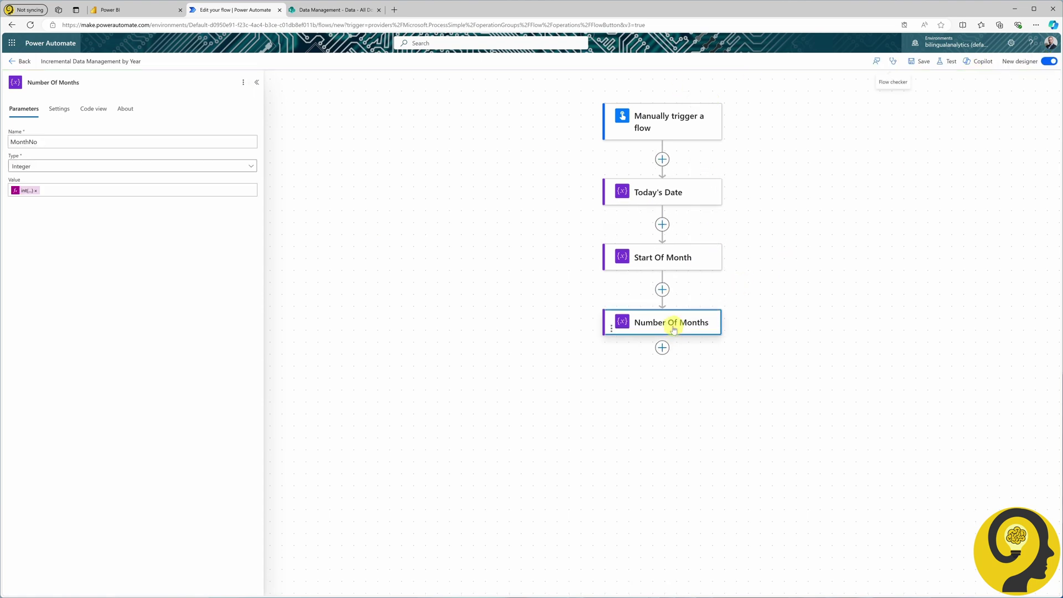
left_click(20, 191)
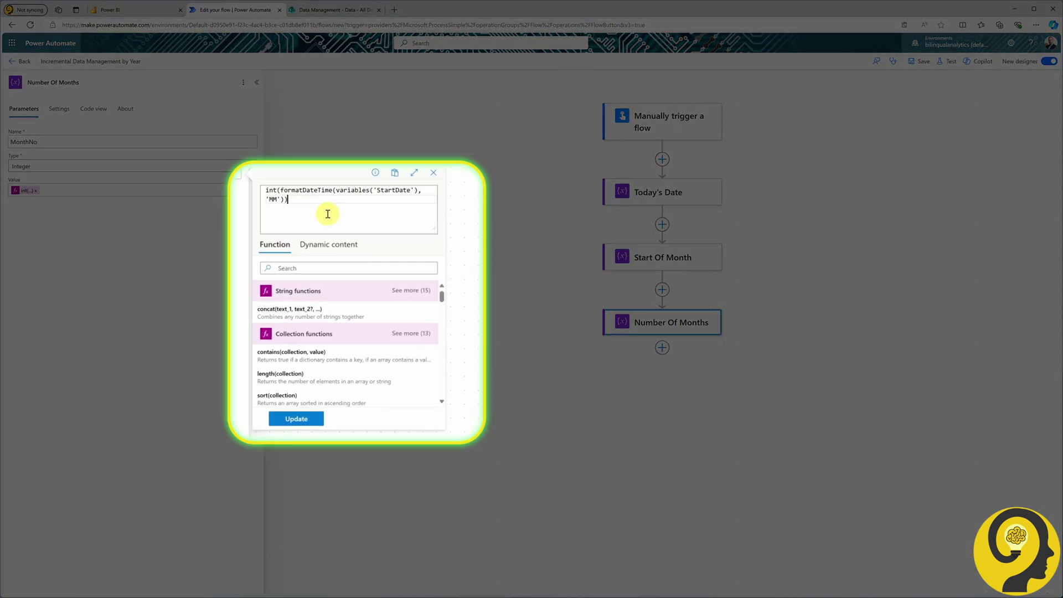
left_click(279, 206)
type("sub(")
left_click(366, 202)
type(",1)")
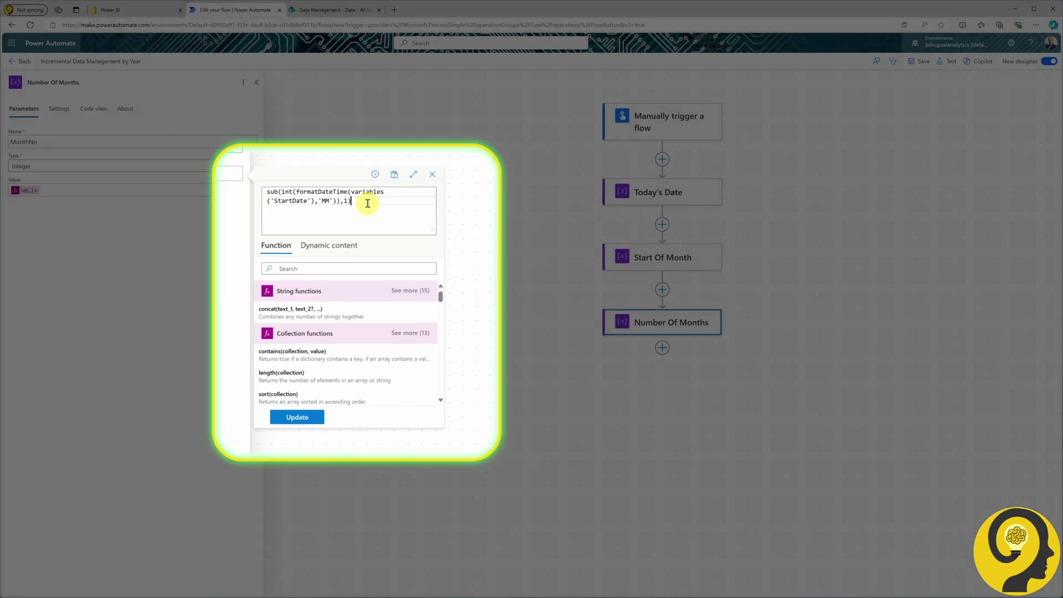
left_click(304, 399)
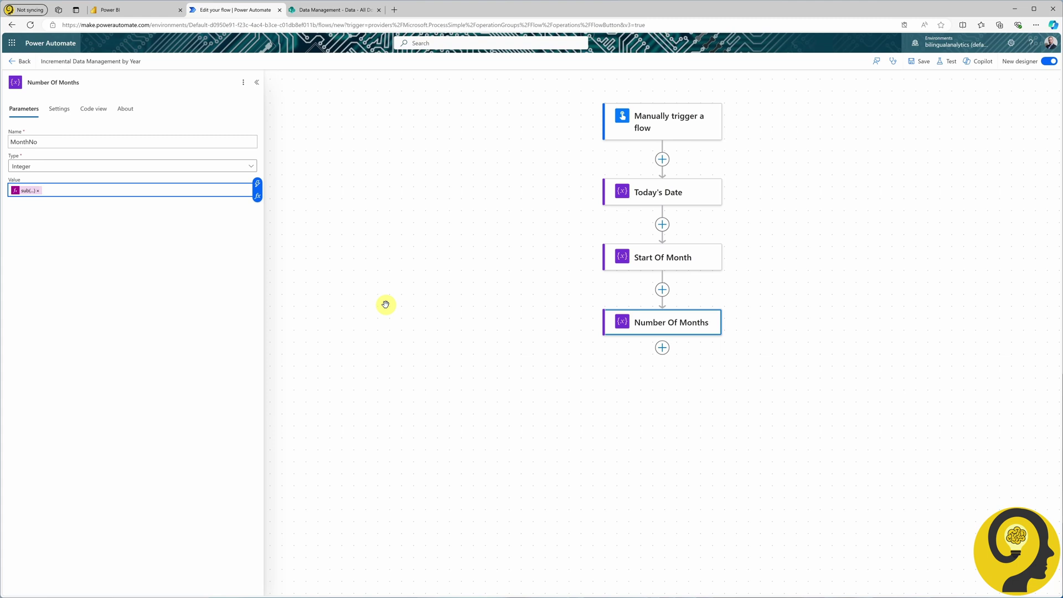
Add an Initialize variable action after Number Of Months and rename it First Day Of Year.
left_click(662, 347)
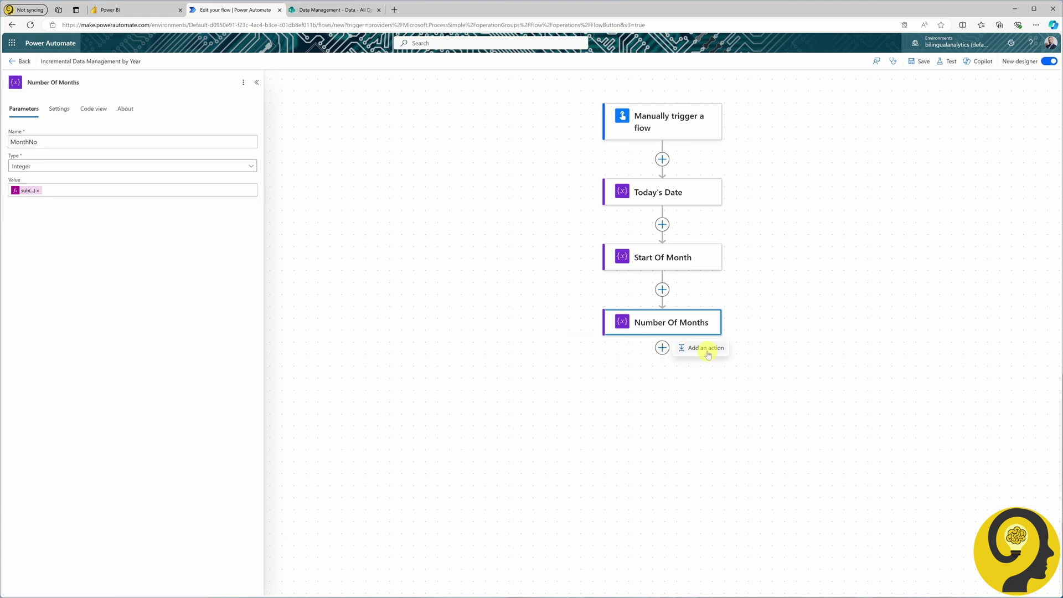
left_click(700, 350)
type("initial")
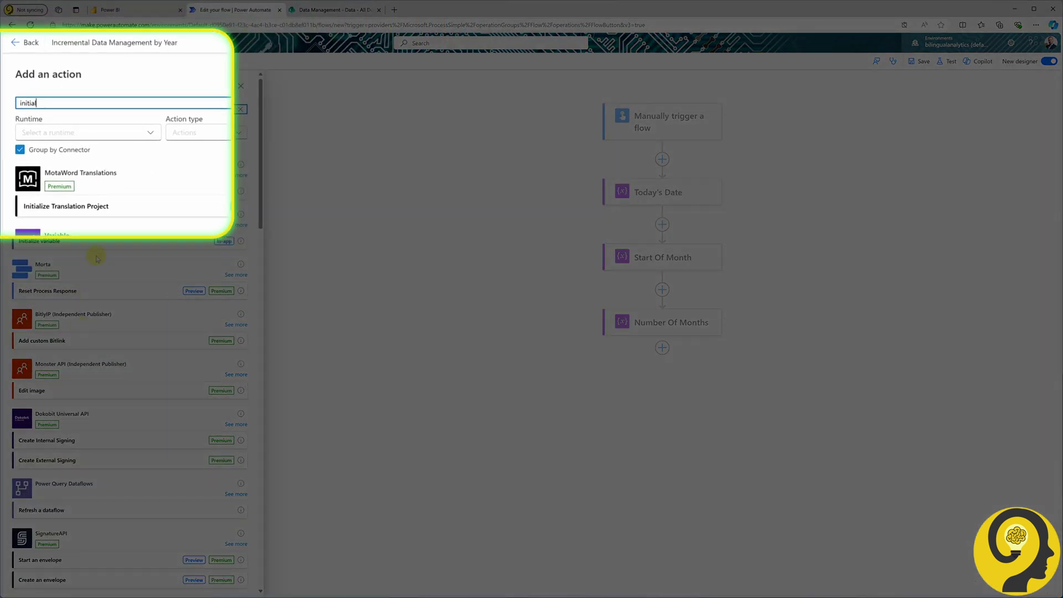
left_click(42, 341)
left_click(116, 73)
type("First Day Of Year")
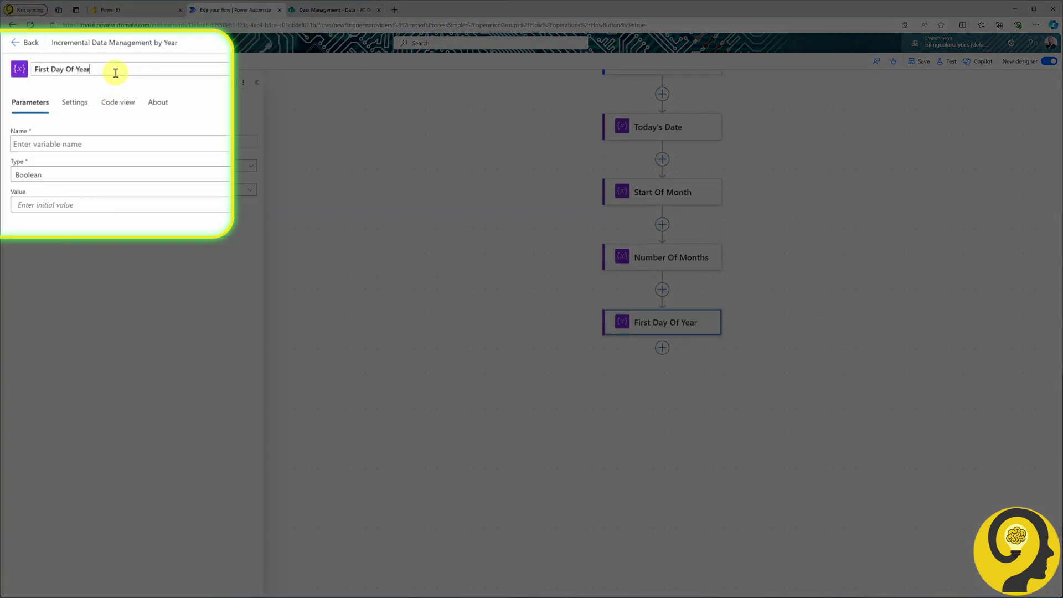
Name the variable in the First Day Of Year action FirstDate and set its type to String.
left_click(125, 143)
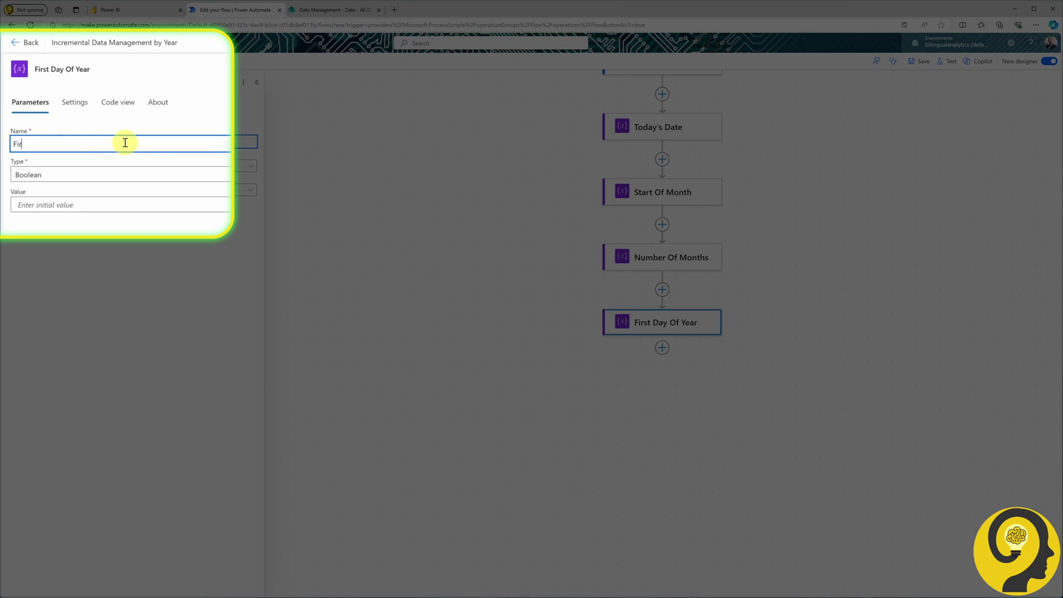
type("FirstDate")
left_click(131, 175)
left_click(196, 232)
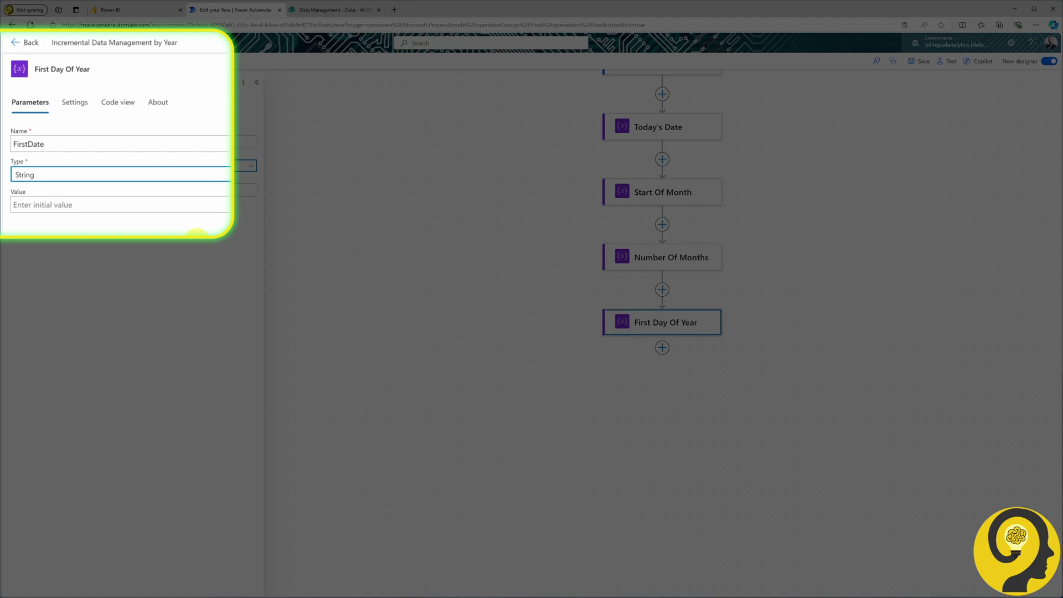
Set the initial value of FirstDate to the expression subtractFromTime(variables('StartDate'),variables('MonthNo'),'Month').
left_click(197, 213)
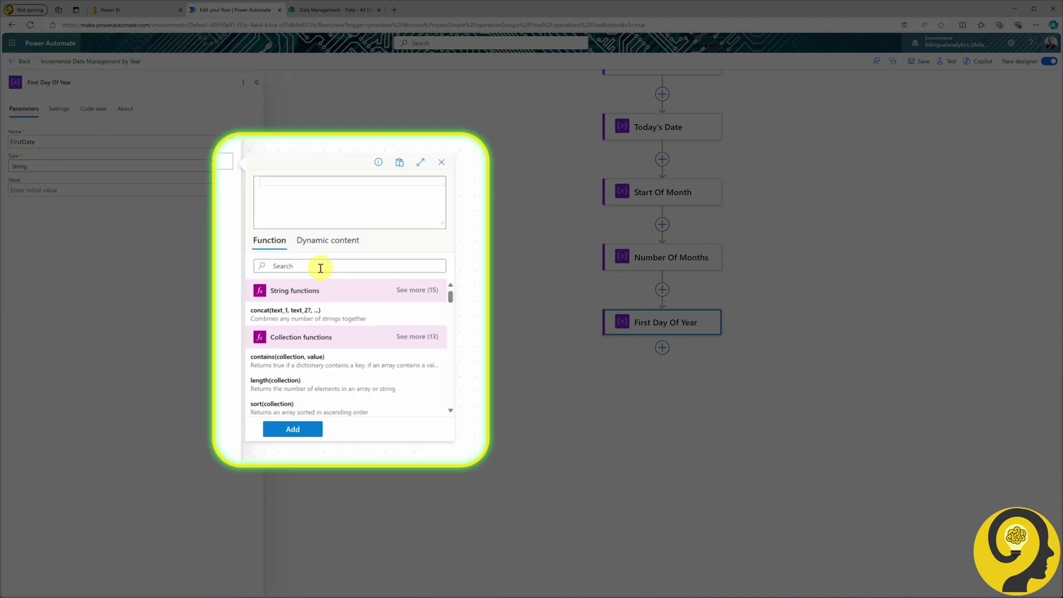
type("sub")
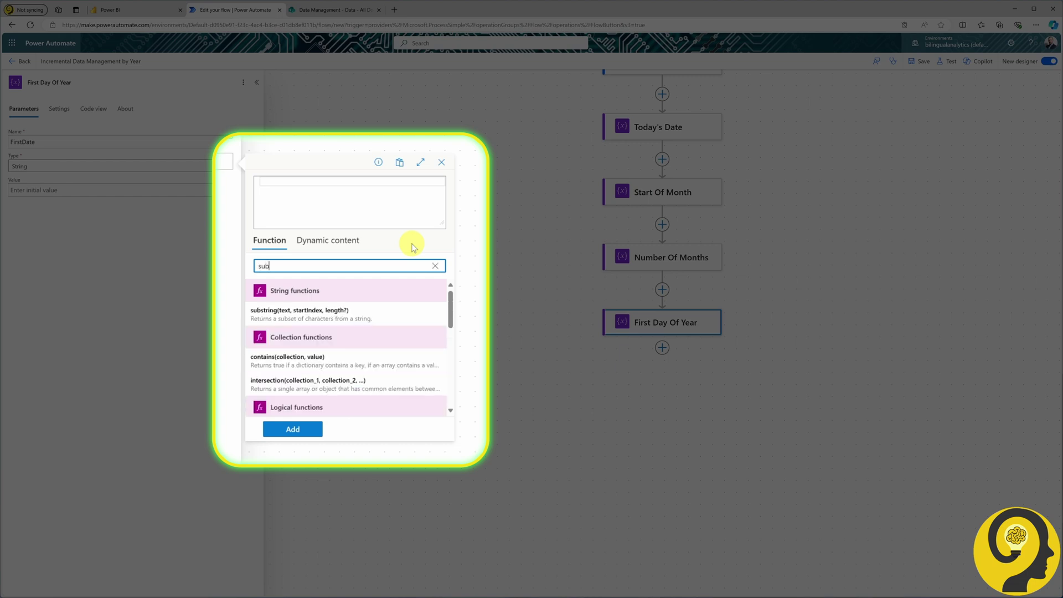
type("tractFromTi")
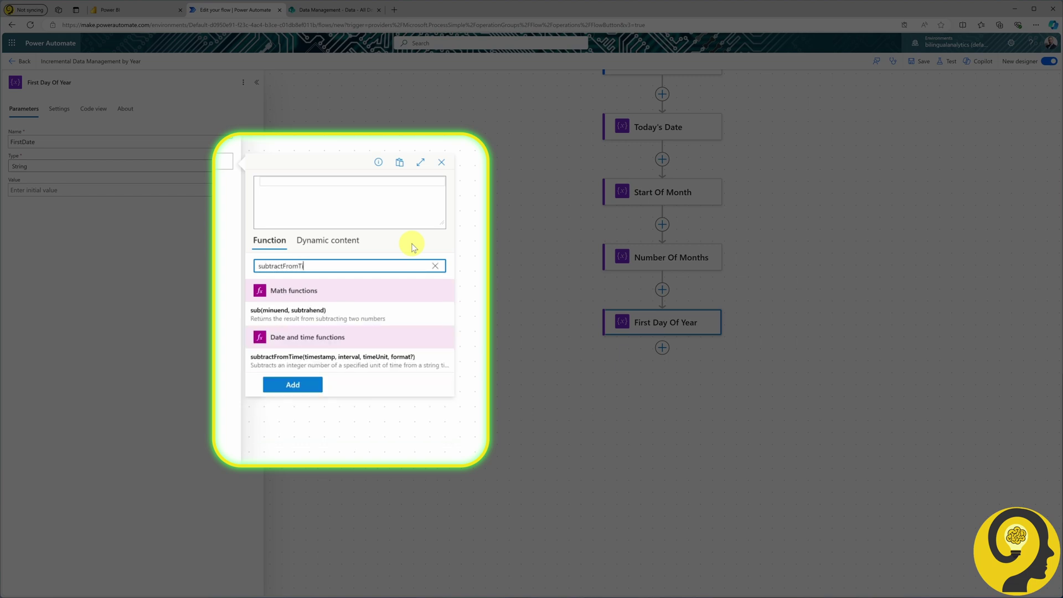
type("me")
left_click(359, 312)
left_click(347, 244)
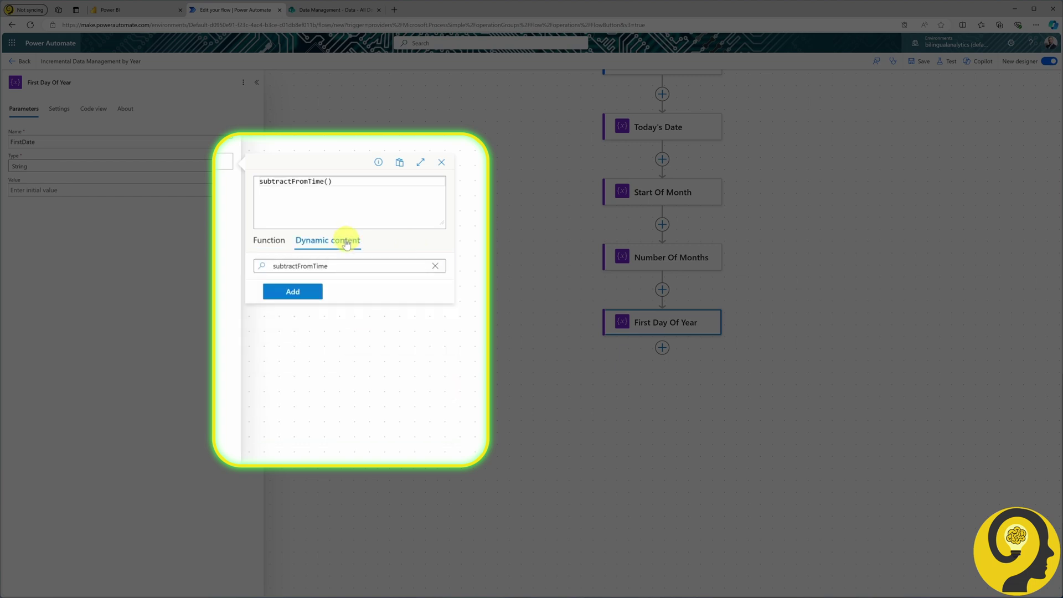
left_click(435, 266)
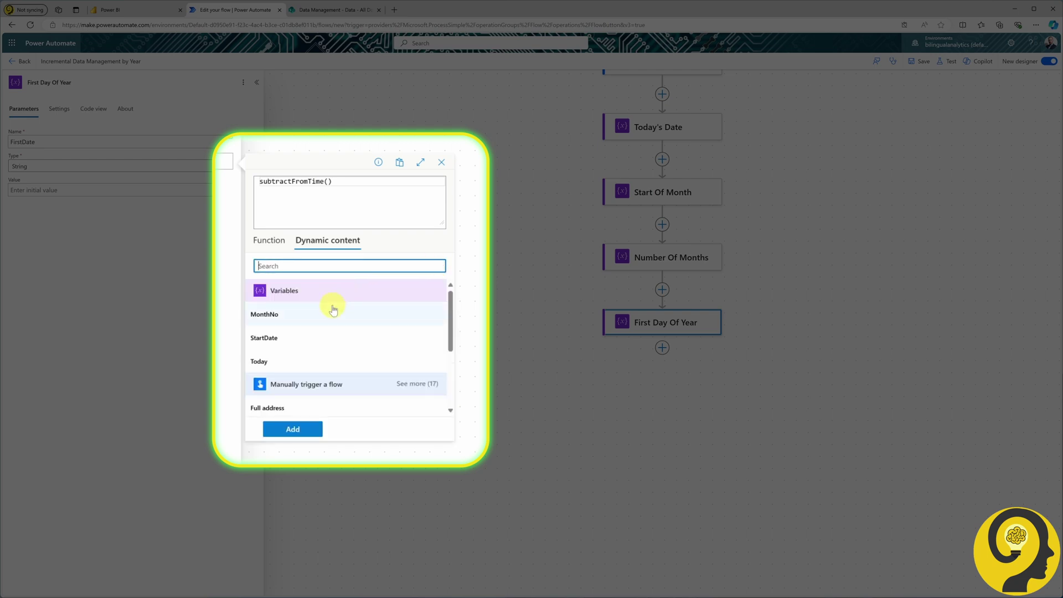
left_click(296, 342)
type(",")
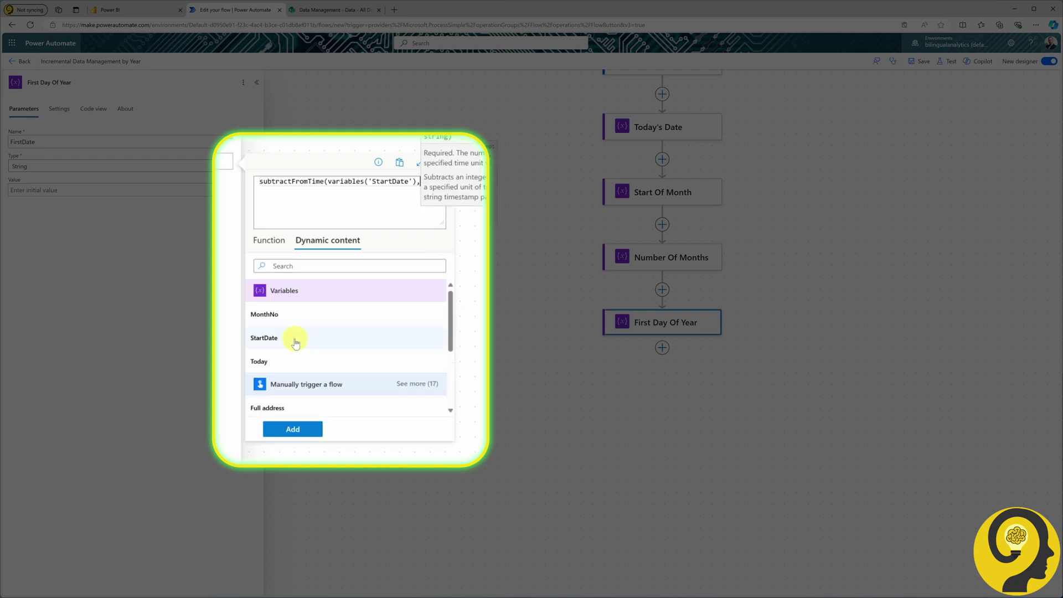
left_click(294, 317)
type(",'")
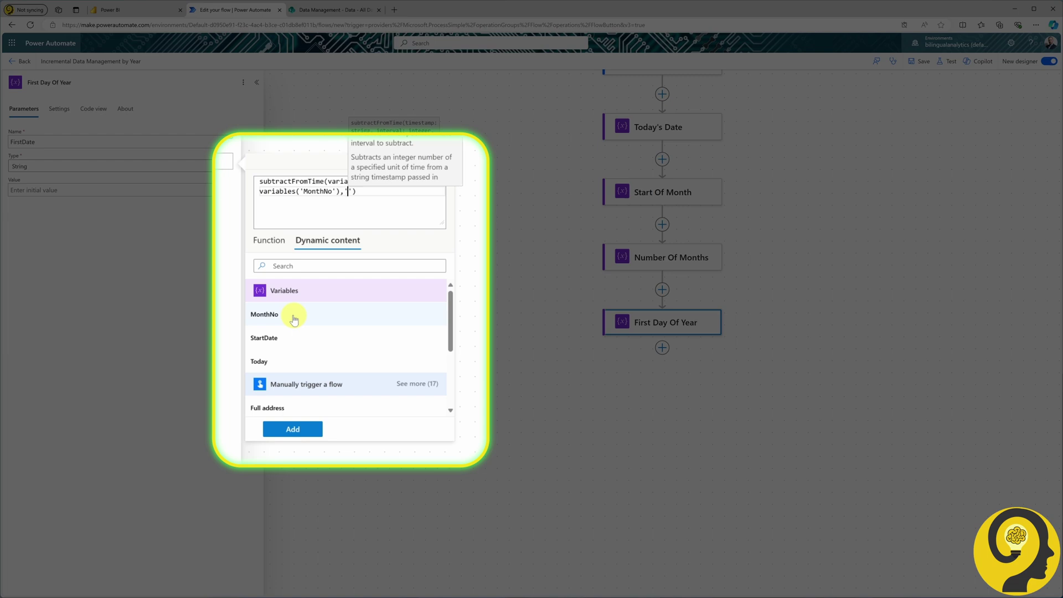
type("Month'")
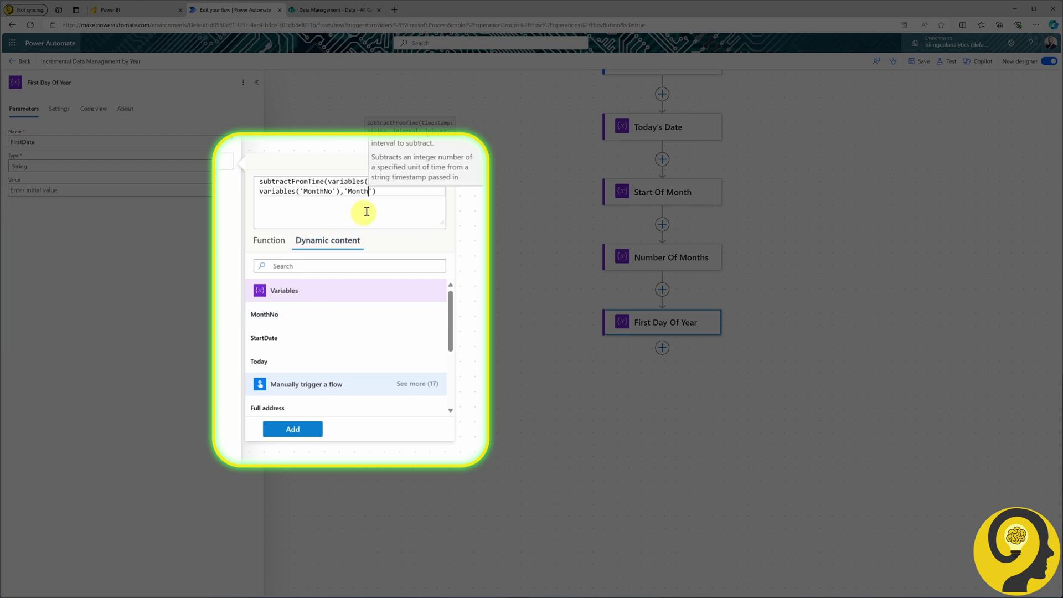
type(")")
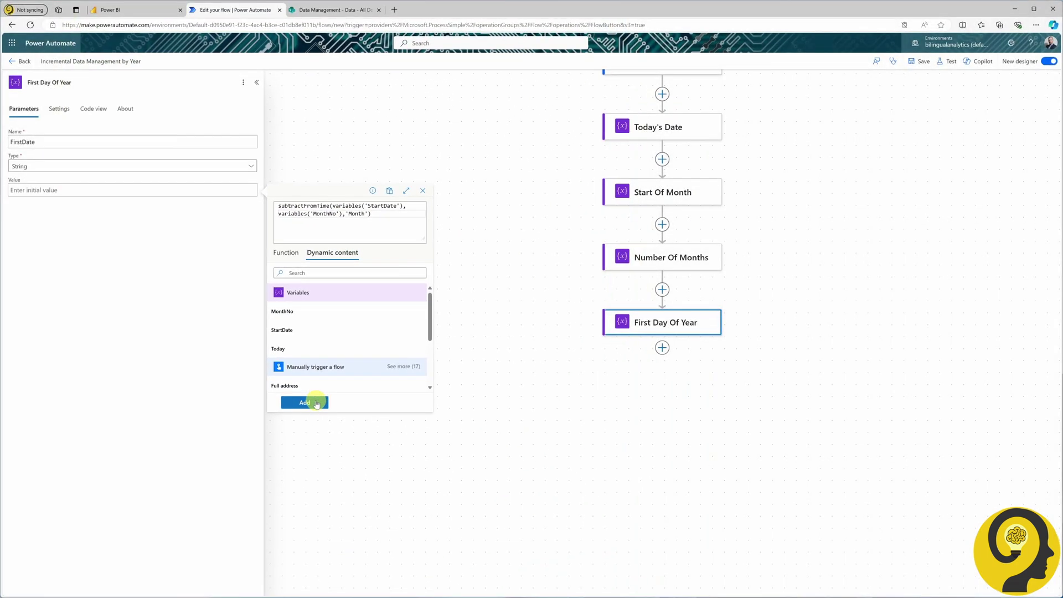
left_click(317, 403)
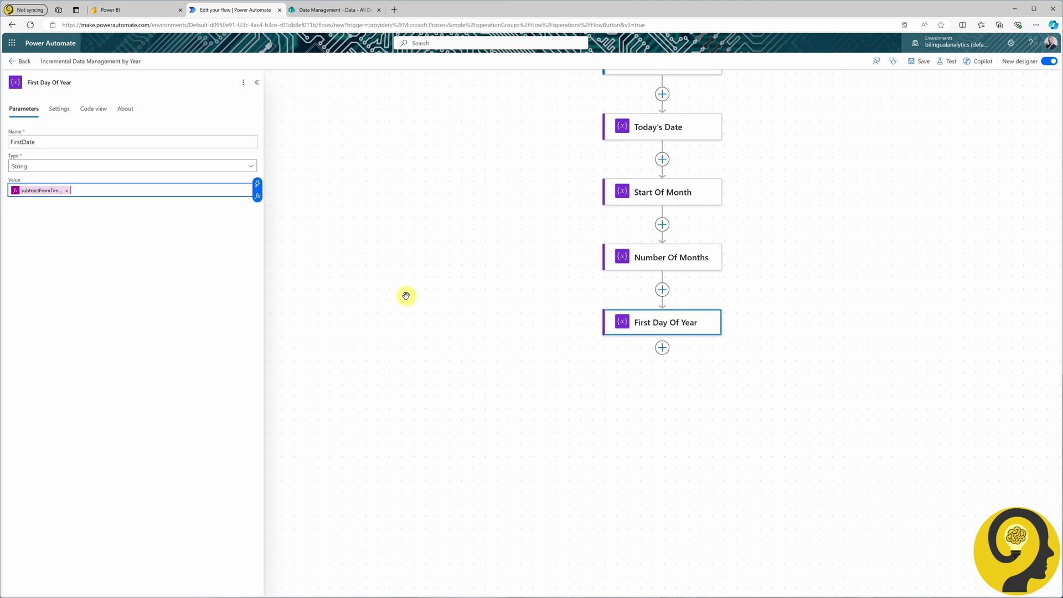
Save the flow with the First Day Of Year action, run it as a manual test and inspect that action's result.
left_click(950, 62)
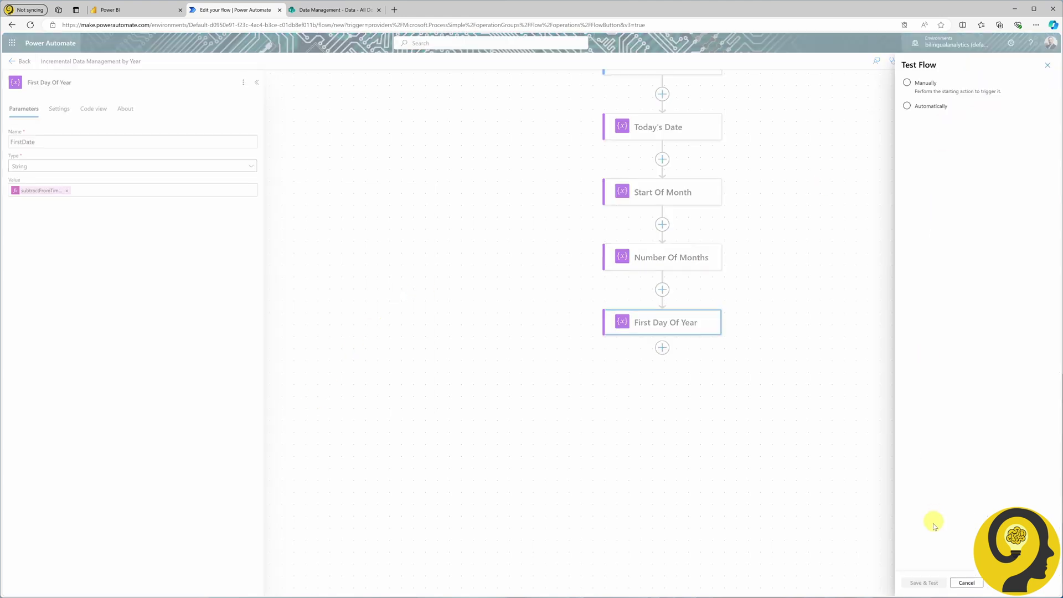
left_click(925, 83)
left_click(923, 583)
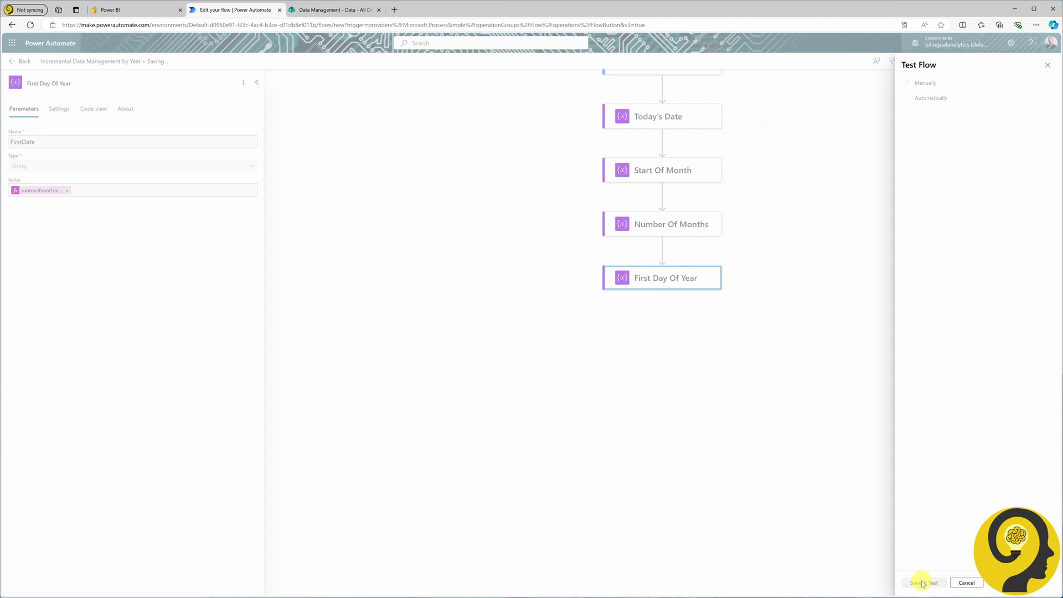
left_click(922, 581)
left_click(922, 582)
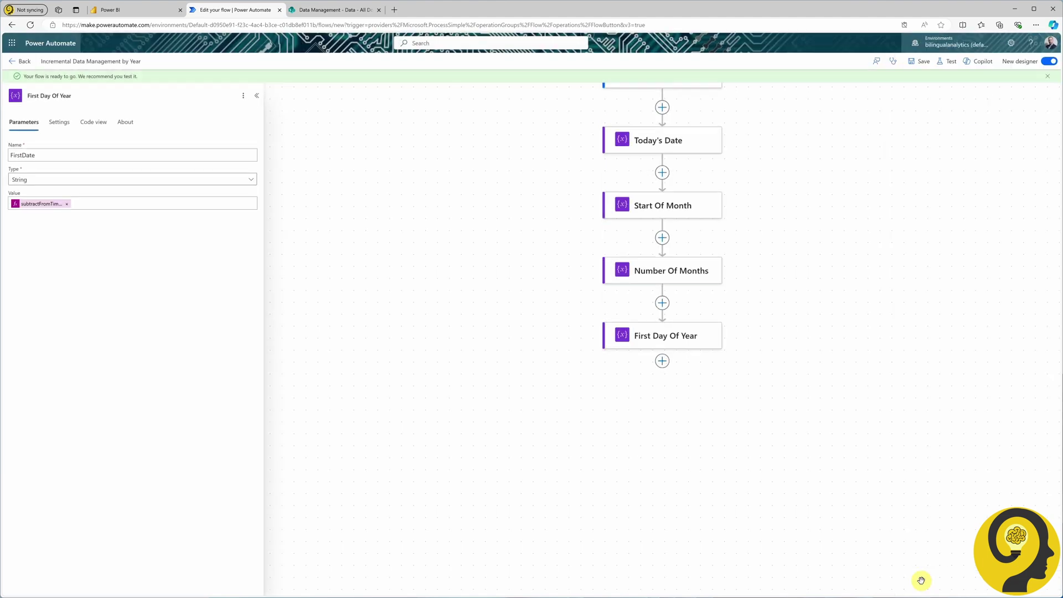
left_click(664, 310)
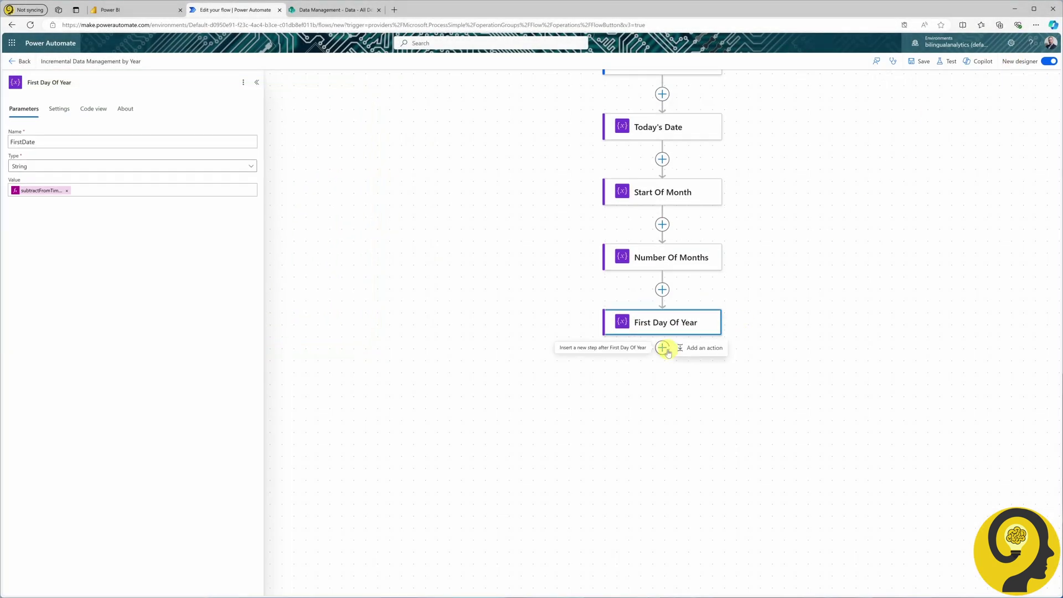
Add an Initialize variable action after First Day Of Year and rename it First Day Of Last Year.
left_click(662, 348)
type("initialize")
left_click(95, 188)
double_click(77, 75)
left_click(75, 75)
Name the variable in the First Day Of Last Year action FirstDateLY and set its type to String.
left_click(99, 143)
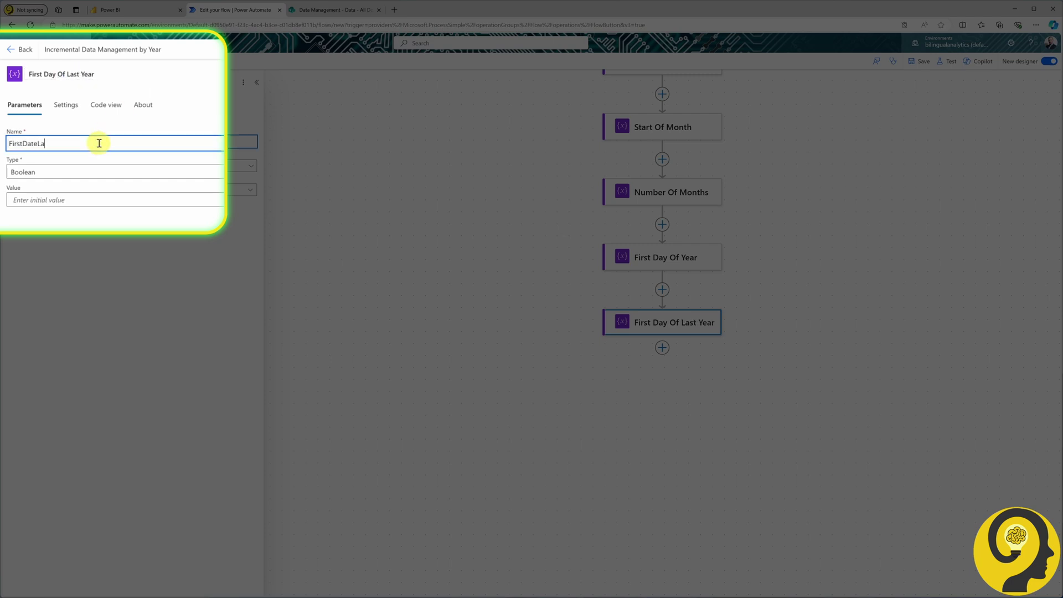
left_click(78, 172)
left_click(78, 222)
Set the initial value of FirstDateLY to the expression subtractFromTime(variables('FirstDate'),1,'Year').
left_click(56, 200)
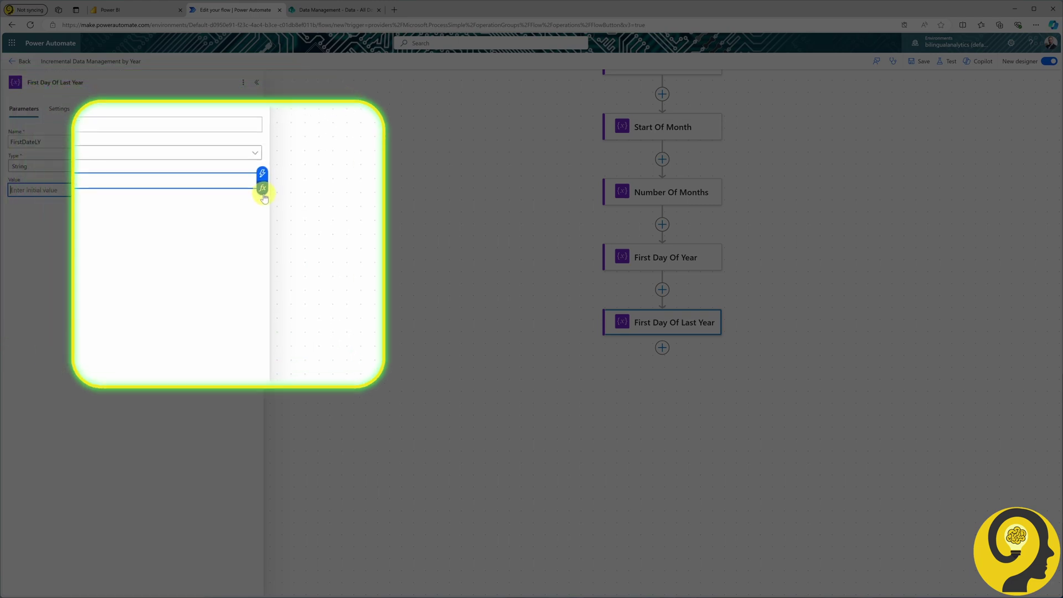
left_click(236, 171)
left_click(324, 268)
type("subtractFromTime")
left_click(333, 309)
left_click(330, 245)
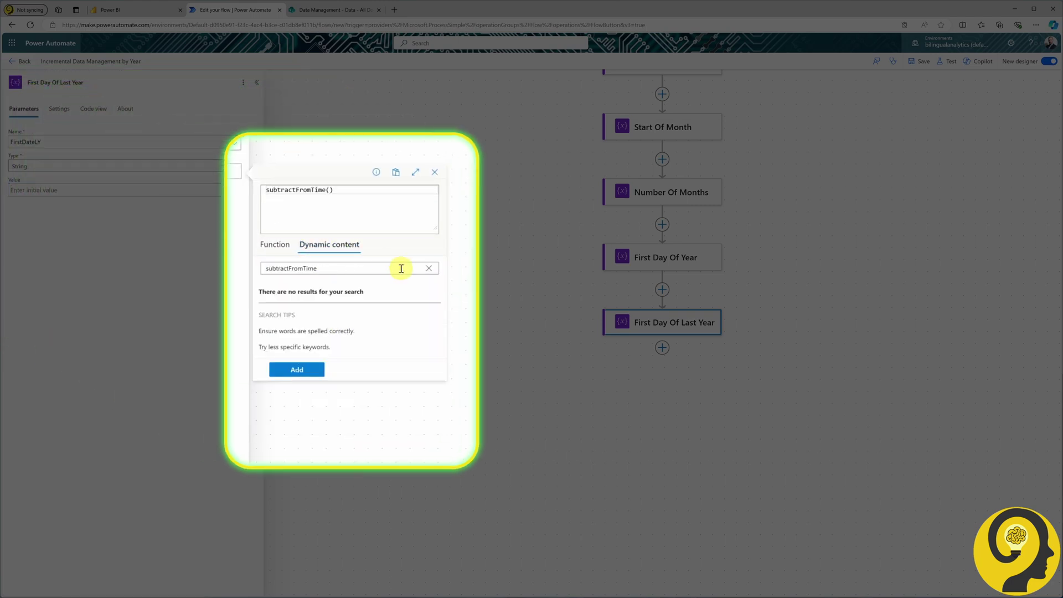
left_click(429, 268)
left_click(304, 311)
type(", 1, '")
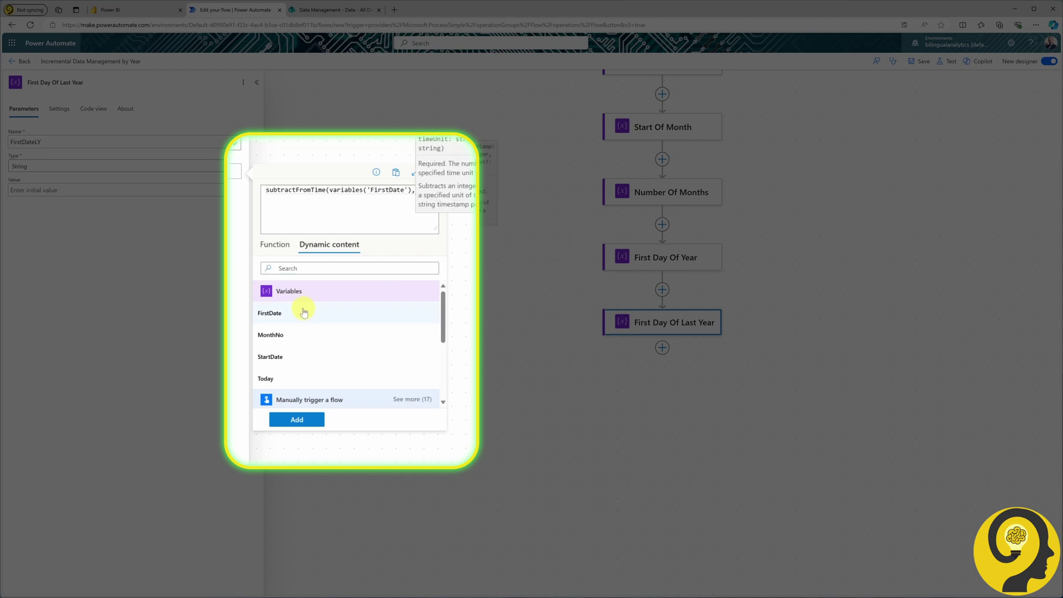
type("Year'")
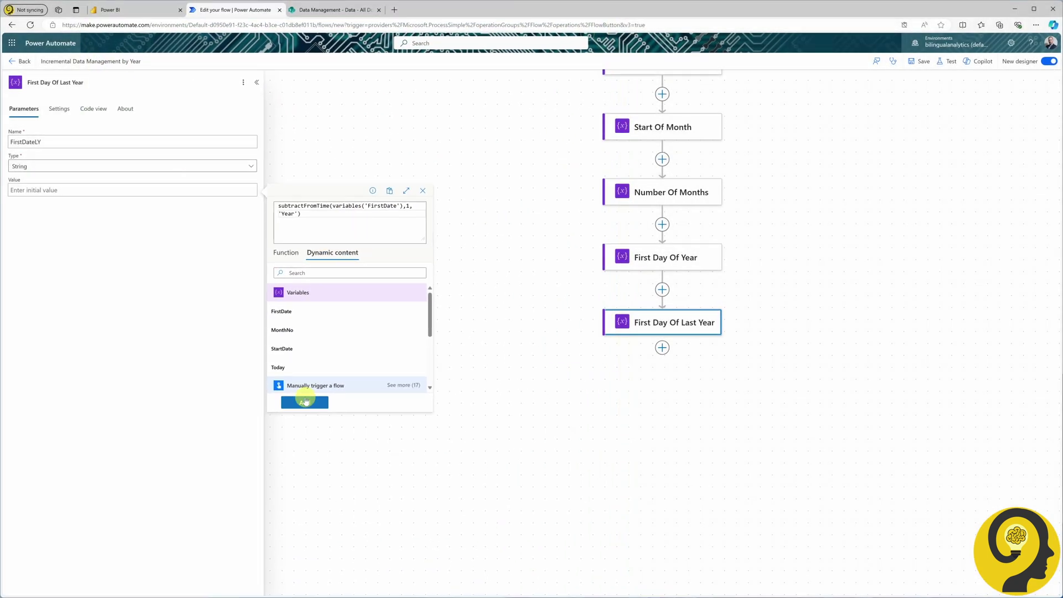
left_click(305, 401)
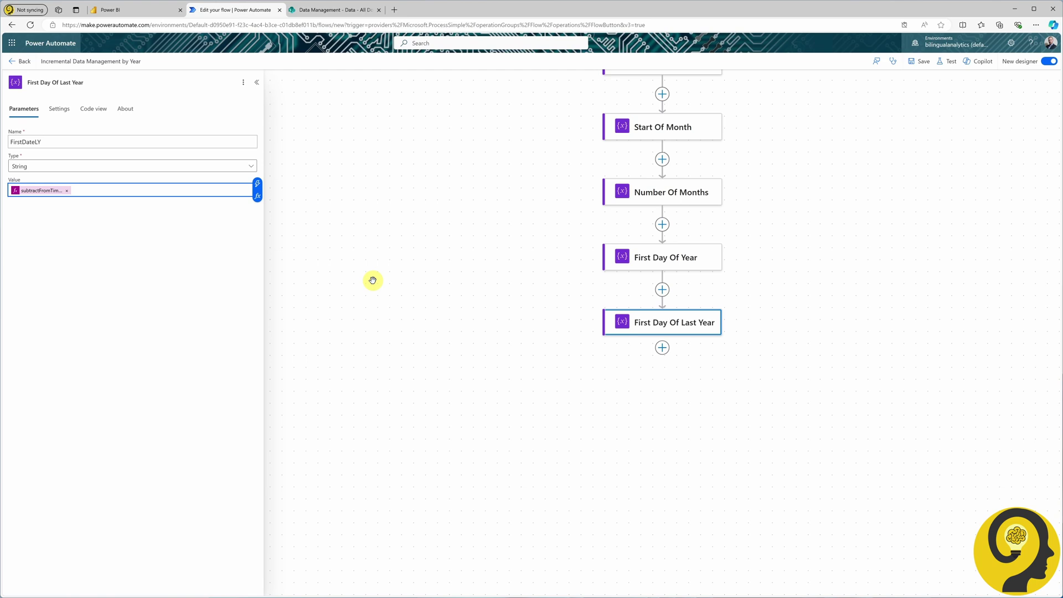
Save the flow with the First Day Of Last Year action and run it as a manual test.
left_click(947, 63)
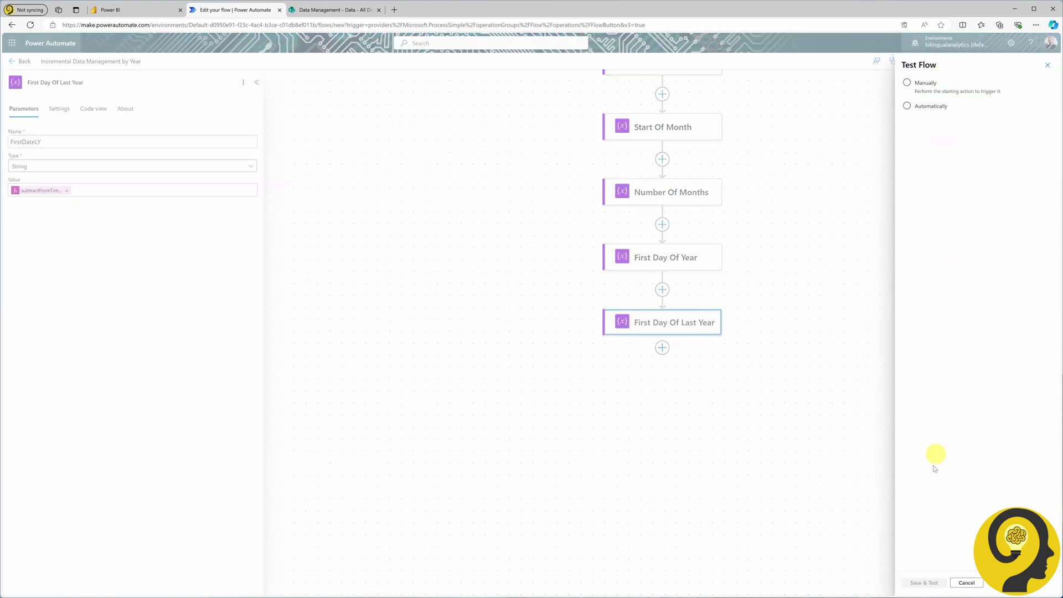
left_click(919, 85)
left_click(926, 582)
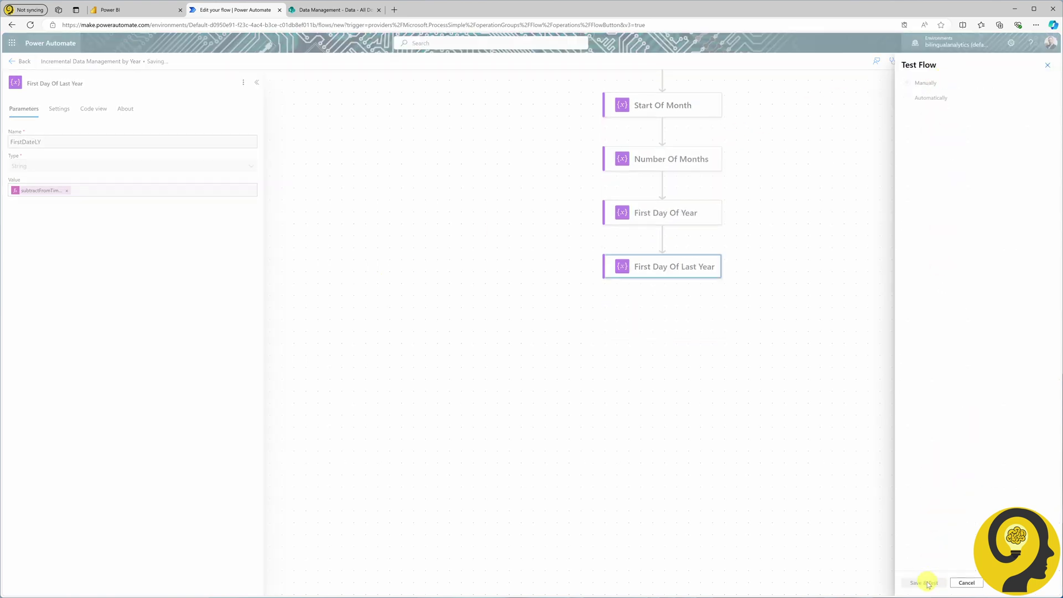
left_click(921, 581)
left_click(919, 579)
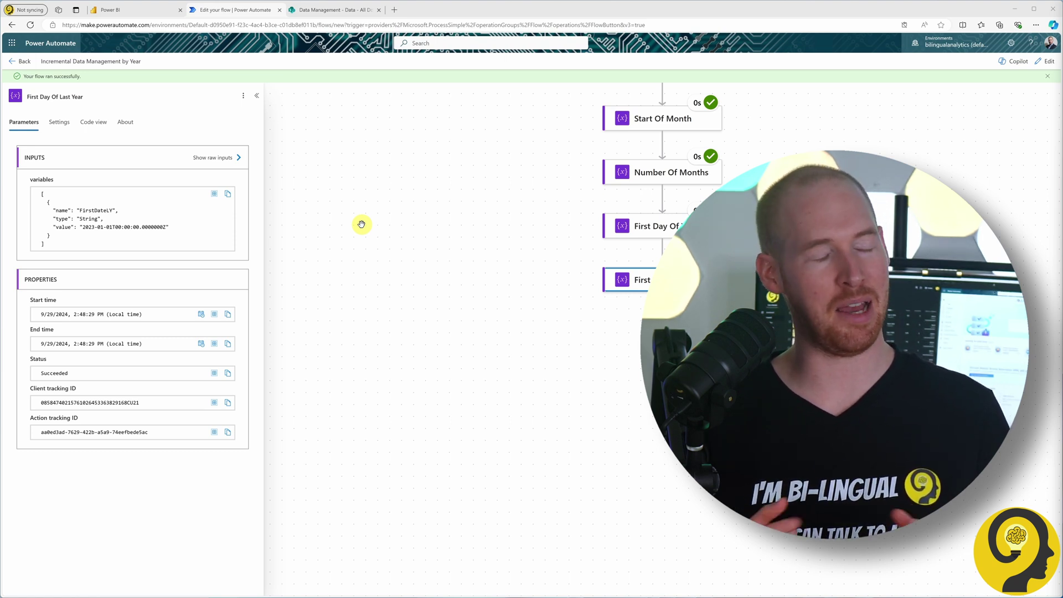
Return to editing the flow, add an Initialize variable action in a parallel branch below the manual trigger, and rename it OneStep.
left_click(1045, 61)
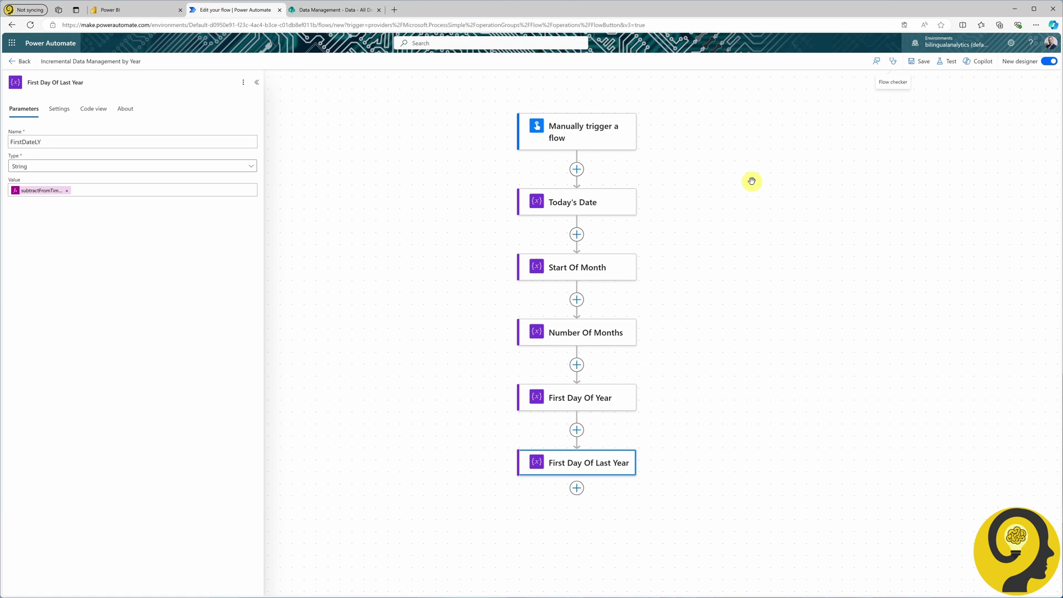
left_click(576, 168)
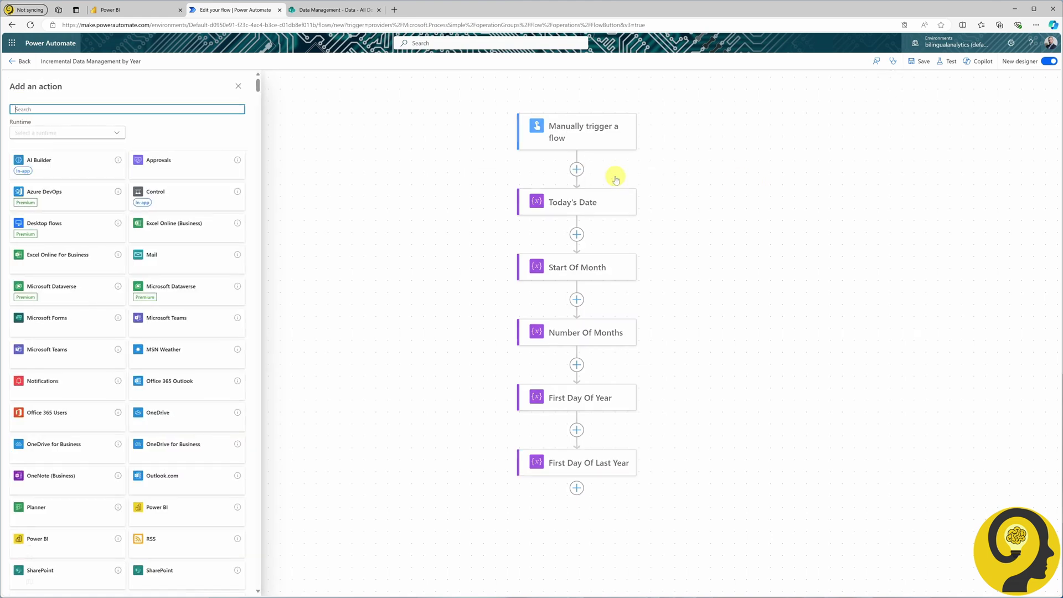
type("initialize variable")
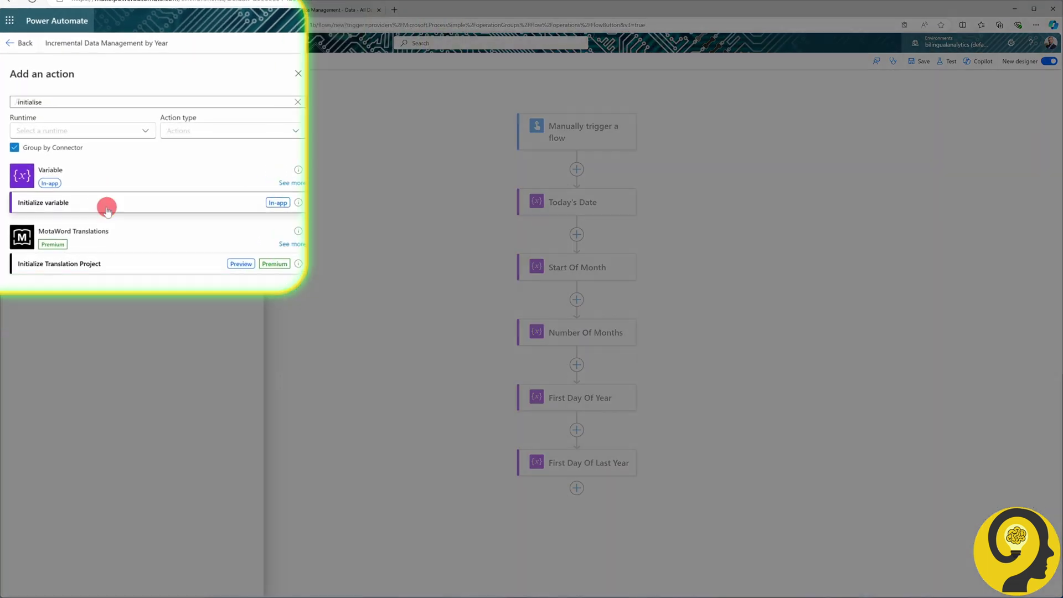
left_click(67, 190)
left_click(33, 69)
type("OneStep")
Name the variable in the OneStep action IncrementalDate and set its type to String.
left_click(109, 141)
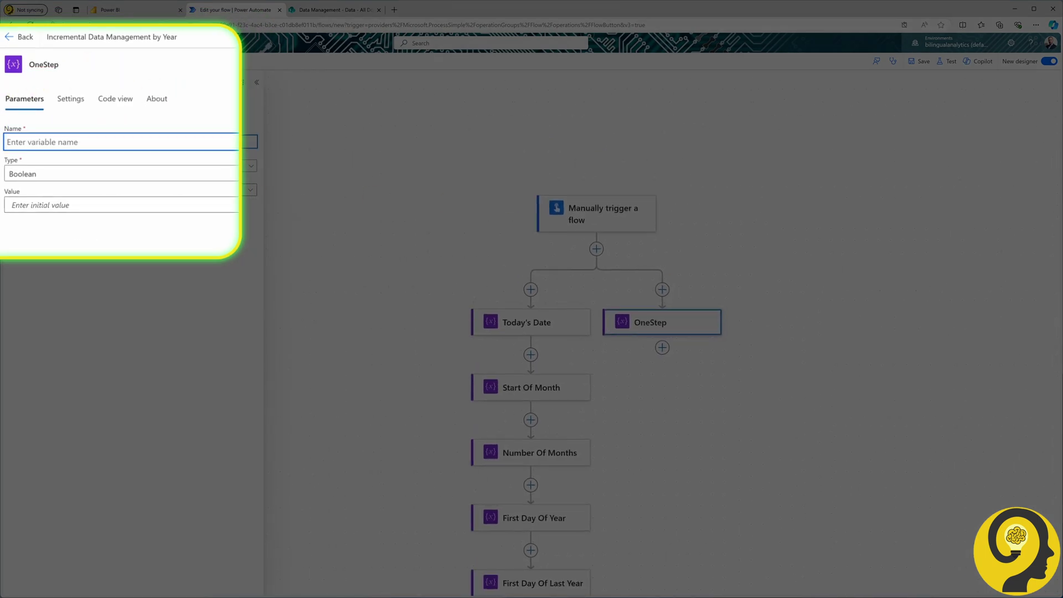
type("IncrementalDate")
left_click(202, 175)
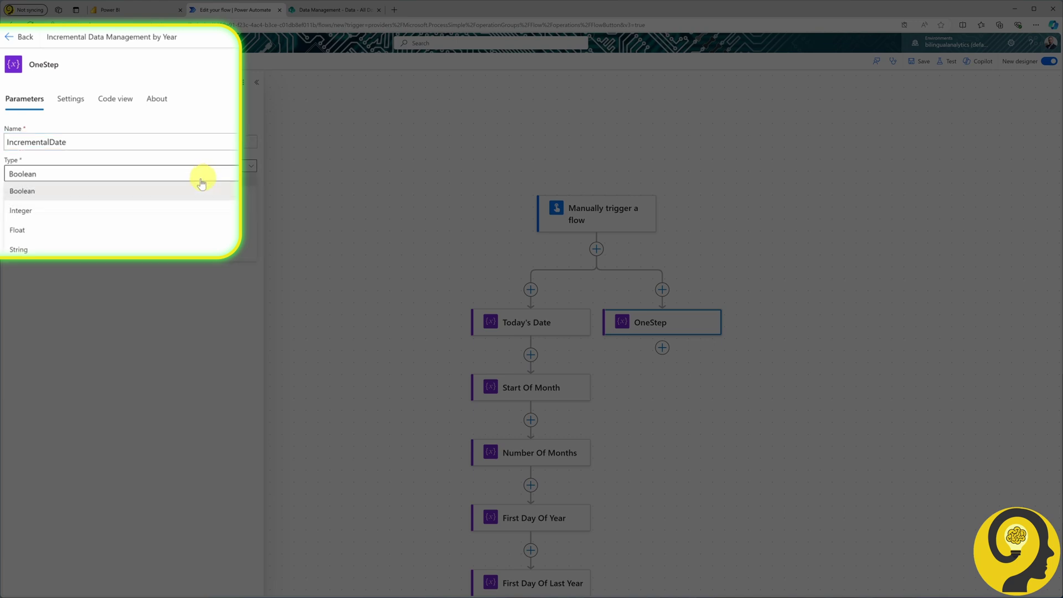
left_click(65, 251)
Set IncrementalDate's initial value to the expression subtractFromTime(subtractFromTime(startOfMonth(utcNow()), sub(int(formatDateTime(startOfMonth(utcNow()), 'MM')), 1), 'Month'), 1, 'Year') and save the flow.
left_click(102, 206)
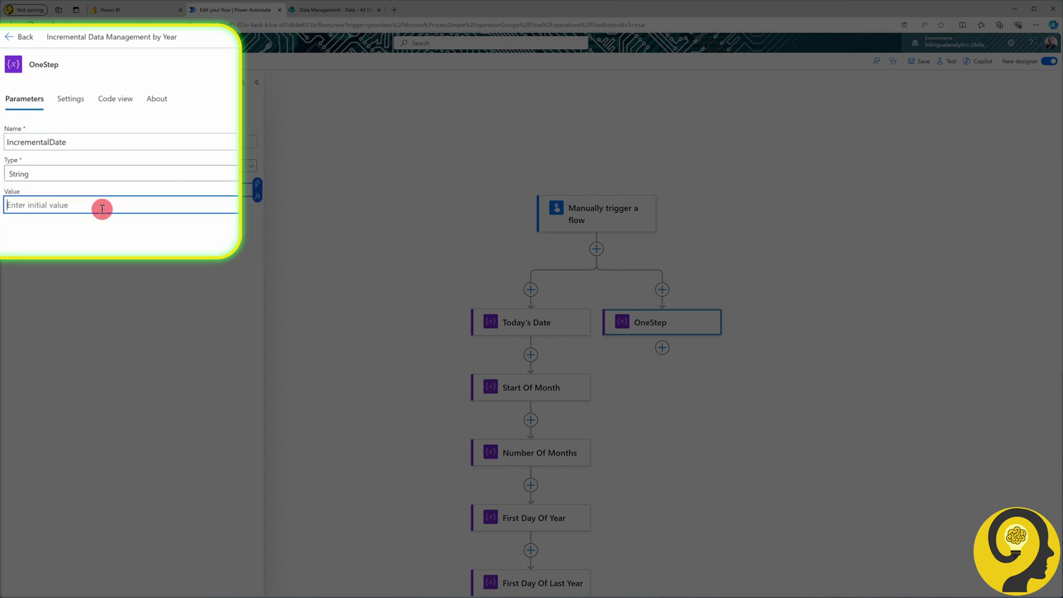
left_click(256, 197)
type("subtractFromTime(subtractFromTime(startOfMonth(utcNow()), sub(int(formatDateTime(startOfMonth(utcNow()), 'MM')), 1), 'Month'), 1, 'Year')")
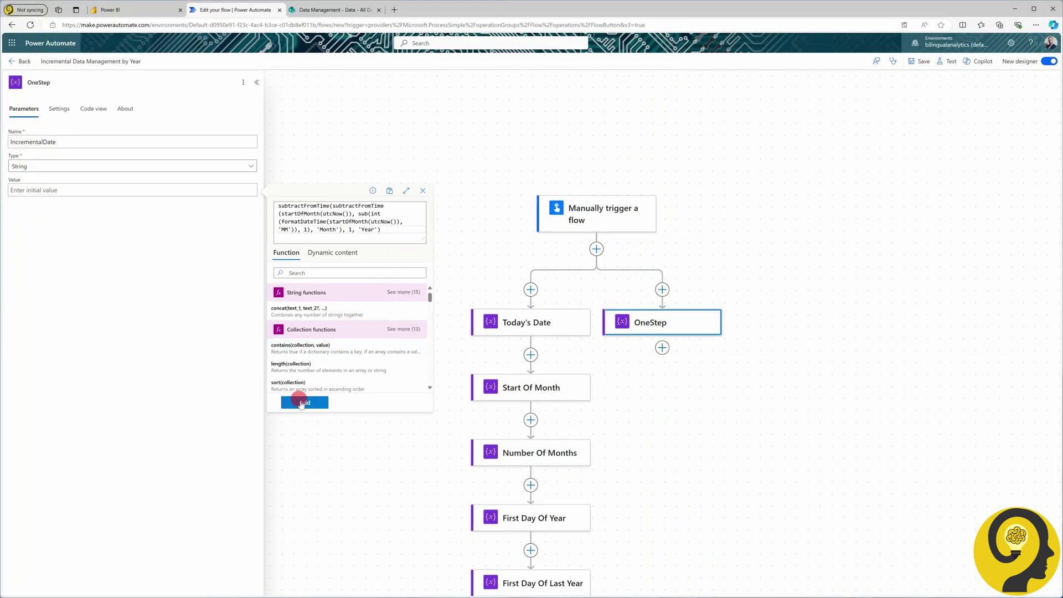
left_click(302, 403)
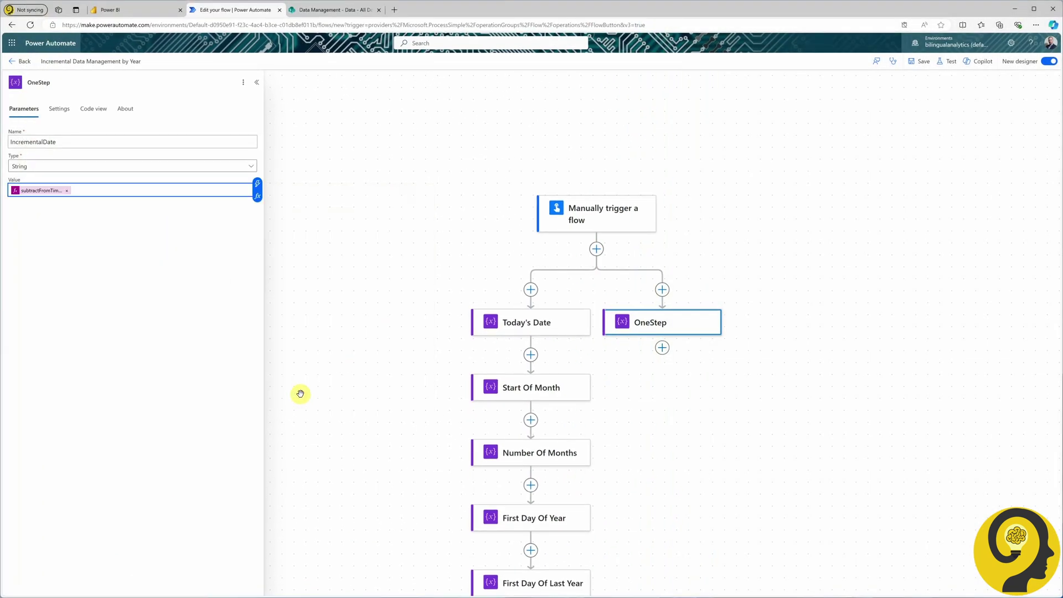
left_click(920, 62)
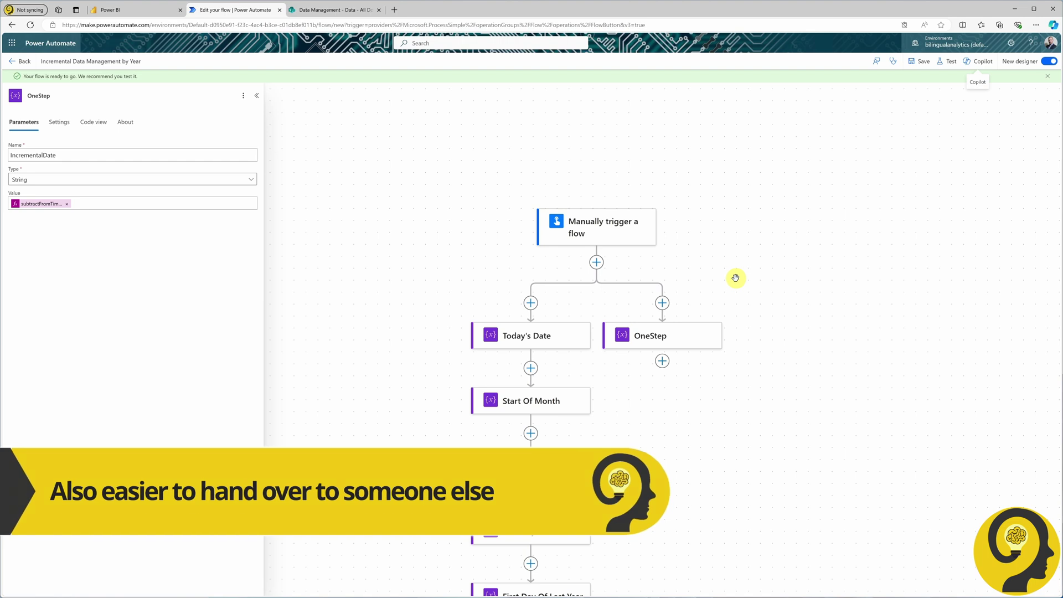
Add the SharePoint action Get files (properties only) after the OneStep action.
left_click_drag(736, 278, 718, 164)
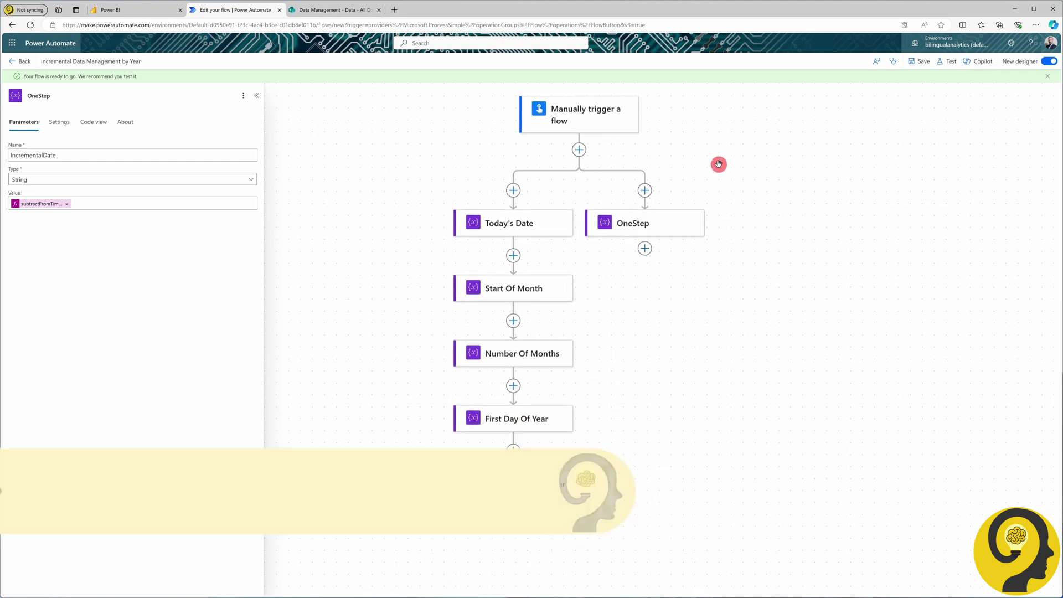
left_click(652, 252)
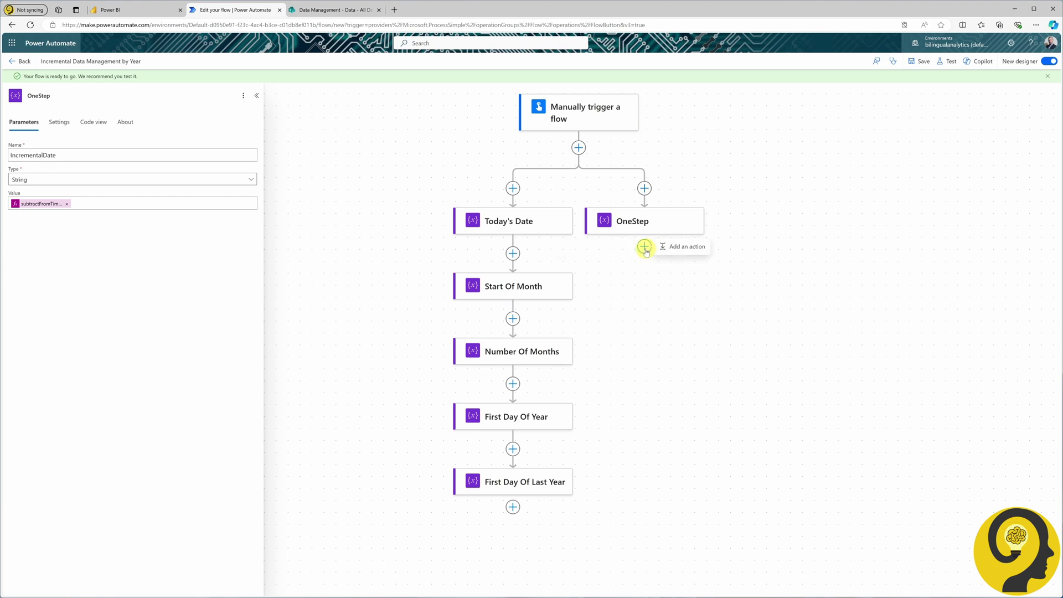
left_click(699, 252)
type("sharepoint")
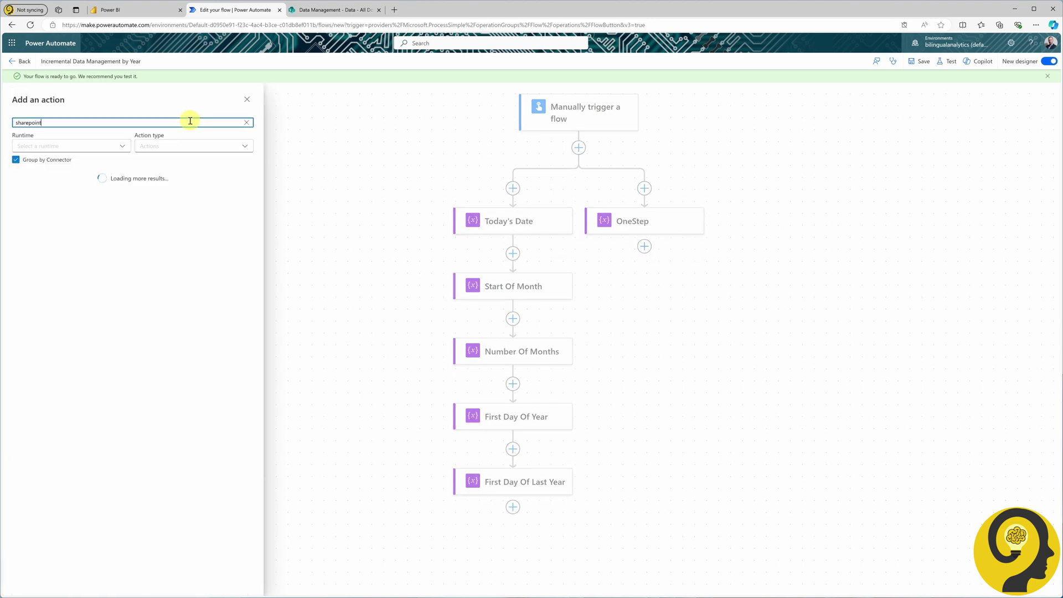
left_click(237, 187)
scroll(128, 347, "down", 3)
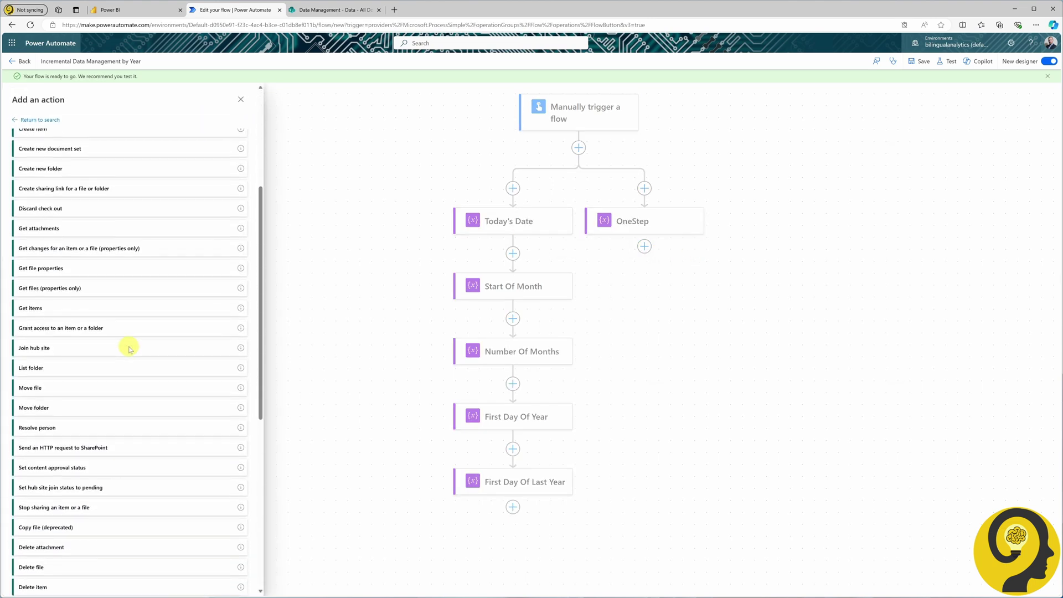
left_click(75, 288)
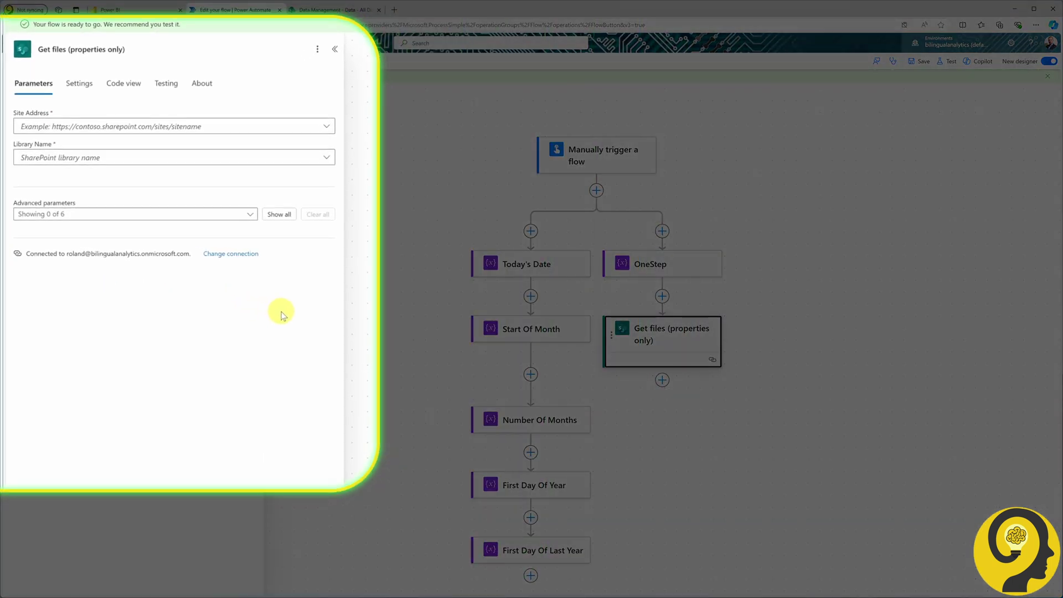
Set the Get files action's site address to the Data Management site and its library to Documents.
left_click(250, 155)
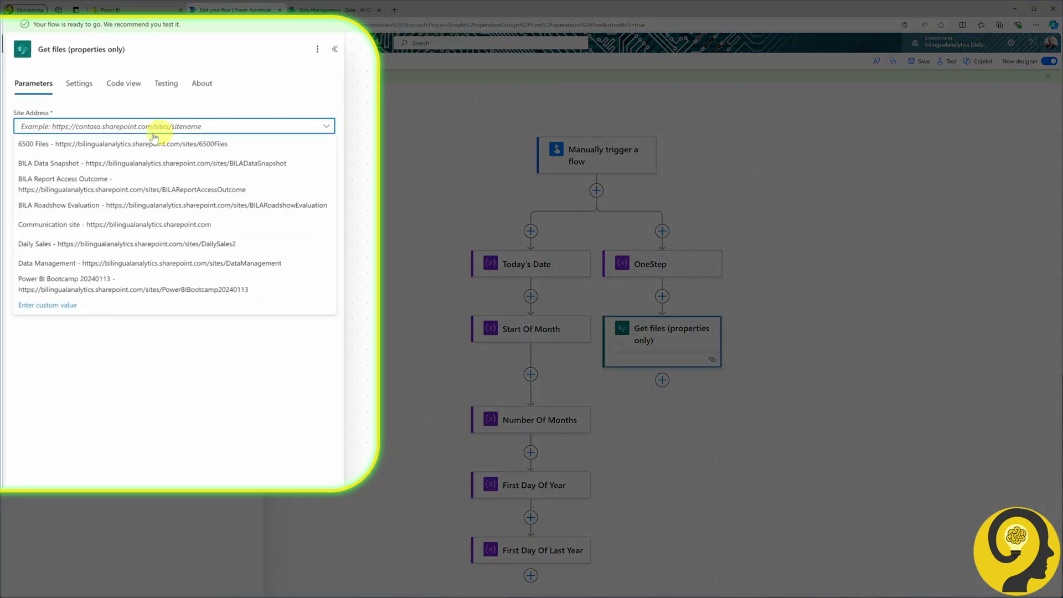
left_click(103, 263)
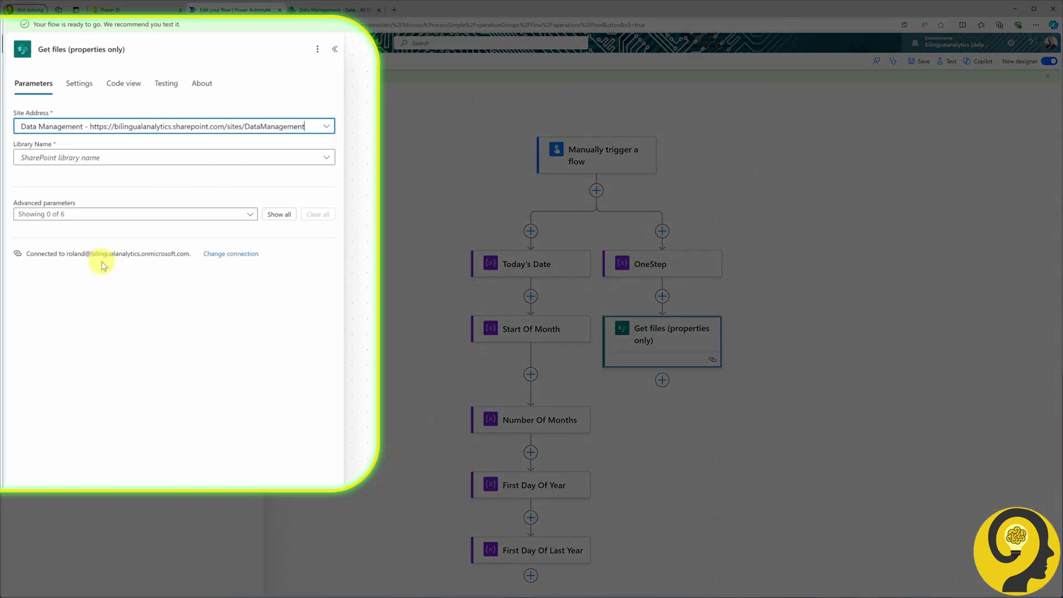
left_click(327, 160)
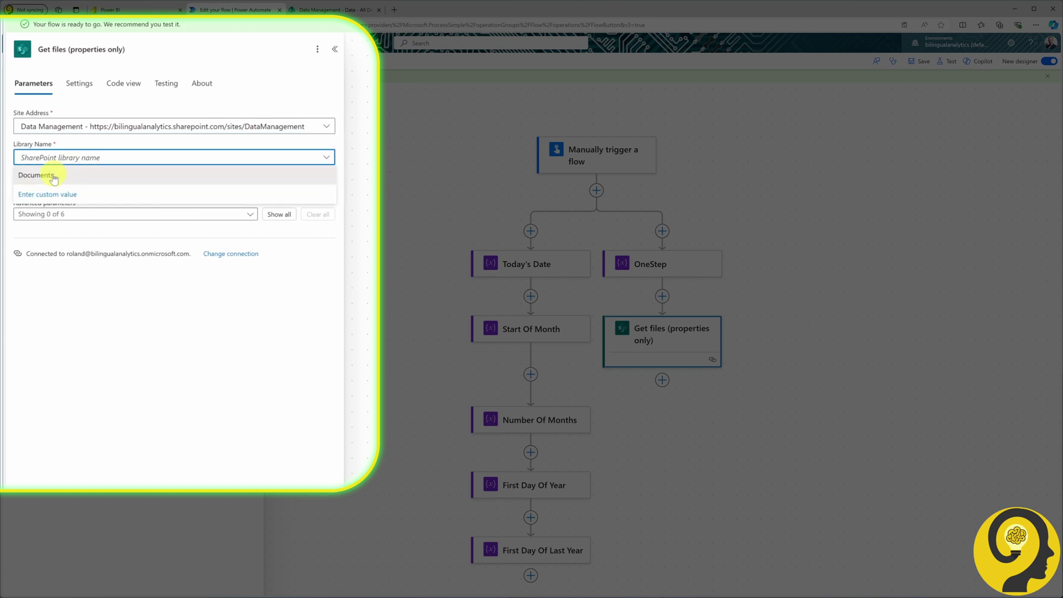
left_click(54, 177)
Show all advanced parameters of the Get files action and limit its entries to the folder /Shared Documents/Data.
left_click(277, 215)
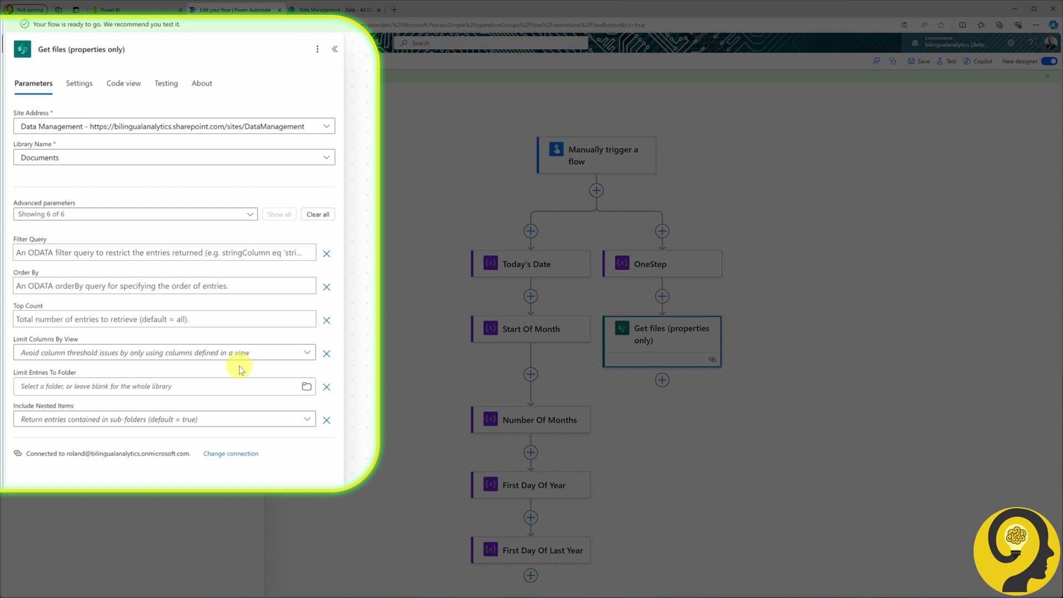
left_click(308, 388)
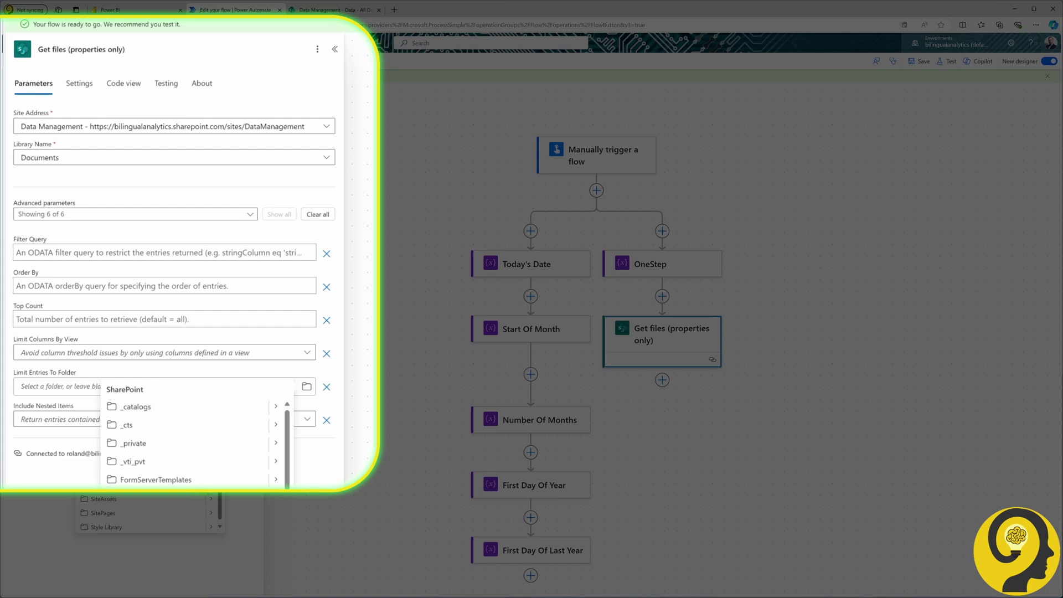
left_click(275, 479)
left_click(131, 424)
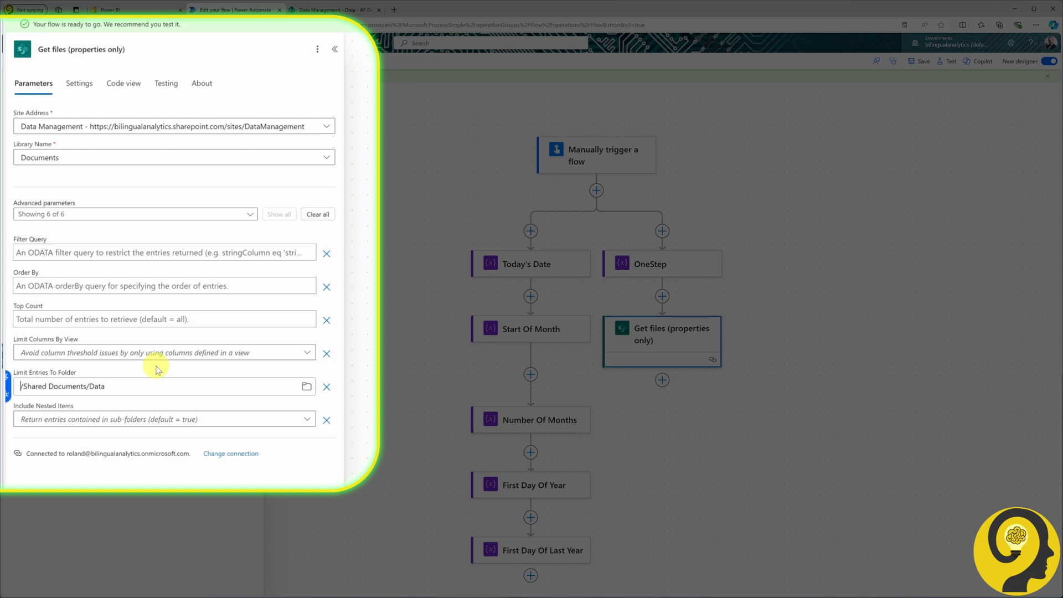
Set the Get files filter query to IncrementalDate le 'IncrementalDate', using the IncrementalDate variable inside the quotes, and save the flow.
left_click(168, 253)
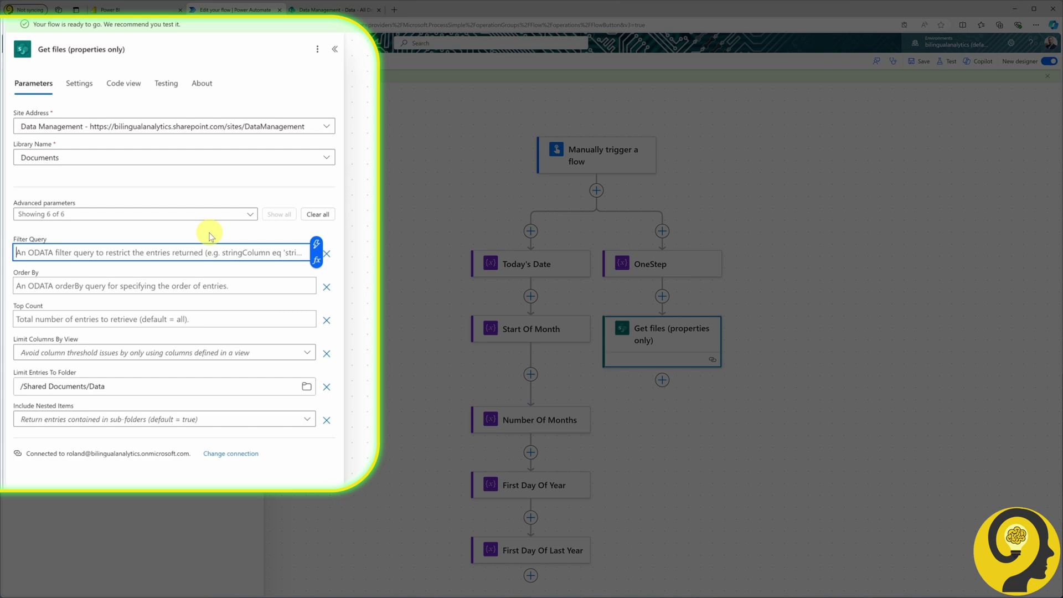
type("IncrementalDate le '")
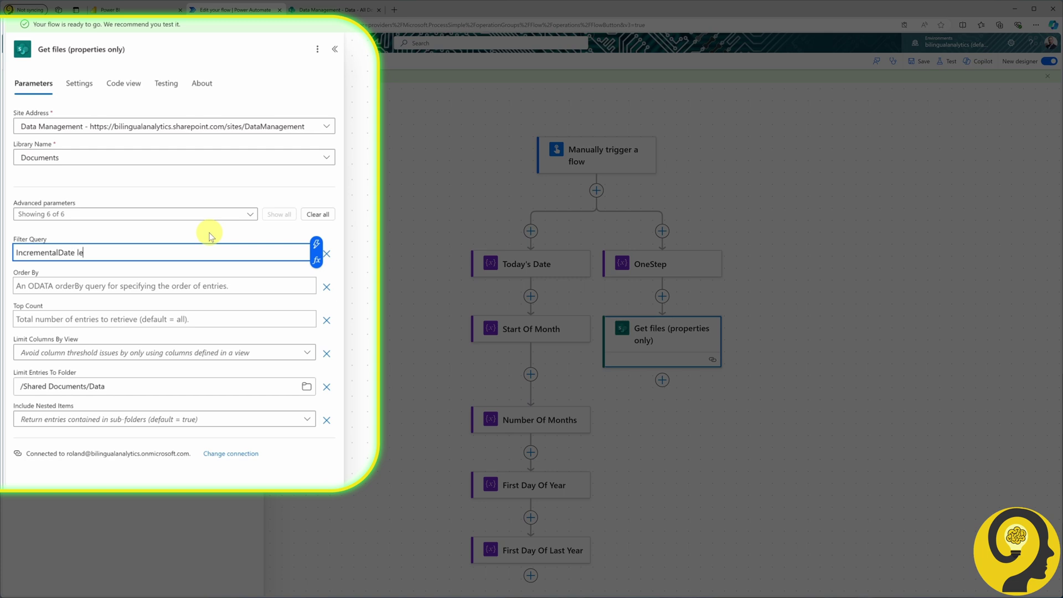
left_click(315, 244)
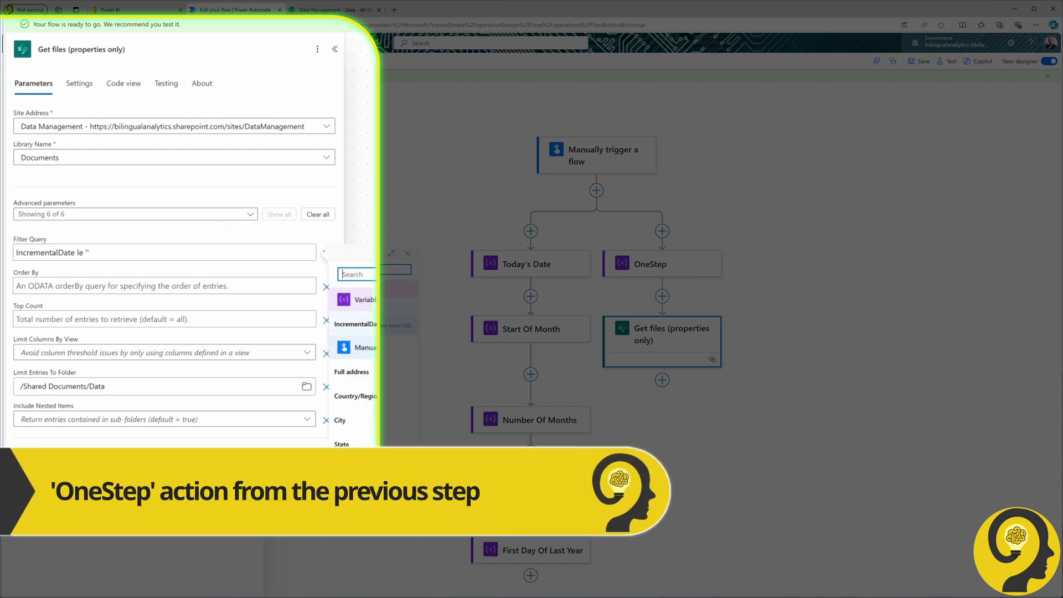
left_click(355, 324)
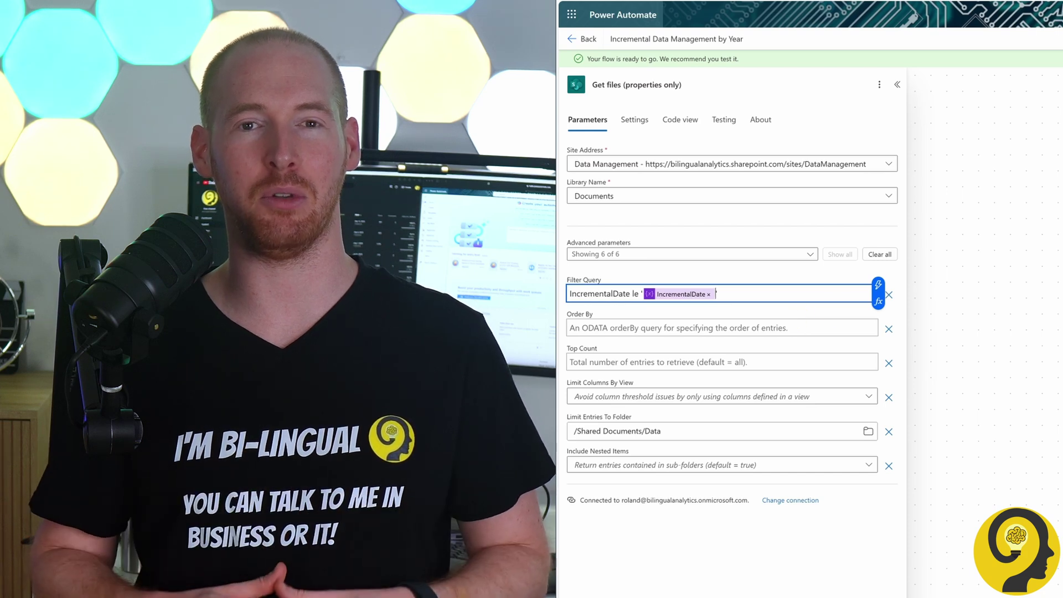
key("ctrl+s")
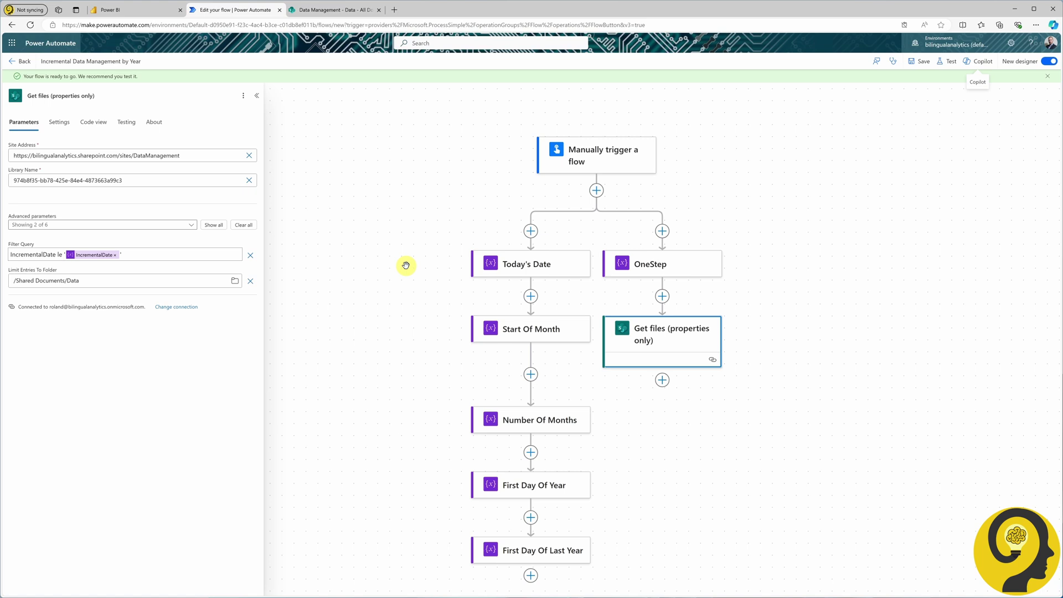
Add the SharePoint action Move file after the Get files (properties only) action.
left_click(662, 380)
left_click(687, 378)
type("sharepoint")
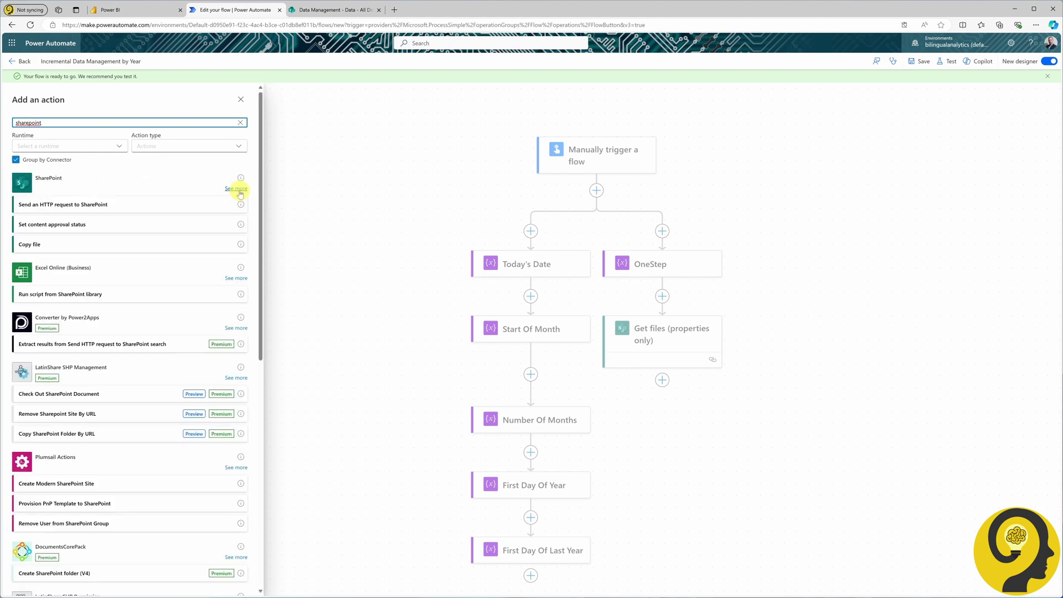
left_click(237, 190)
scroll(147, 307, "down", 5)
left_click(72, 452)
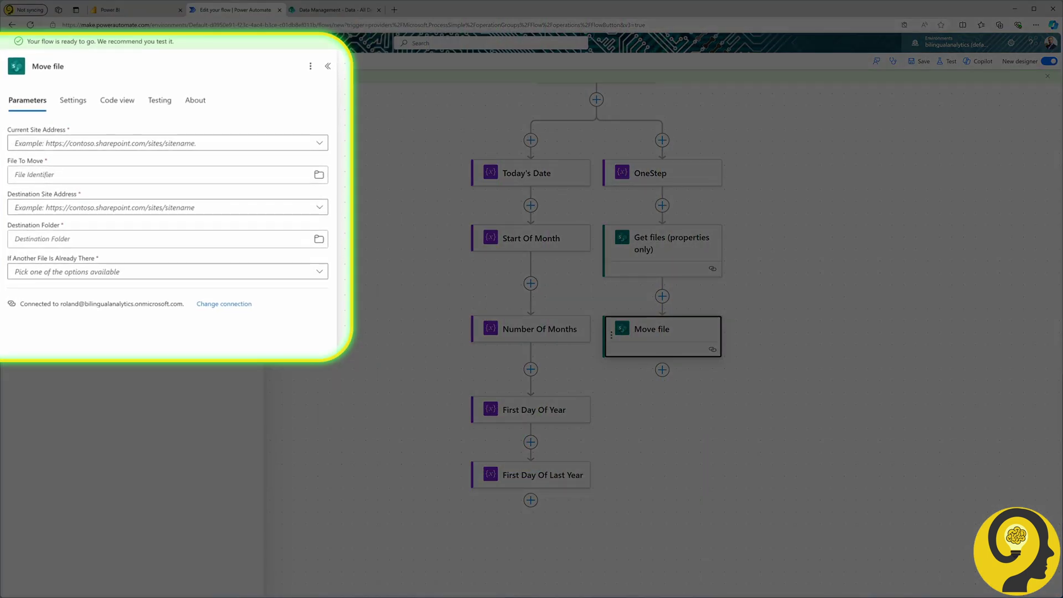
Set the Move file action's current site to Data Management and its file to move to the Identifier from Get files.
left_click(316, 142)
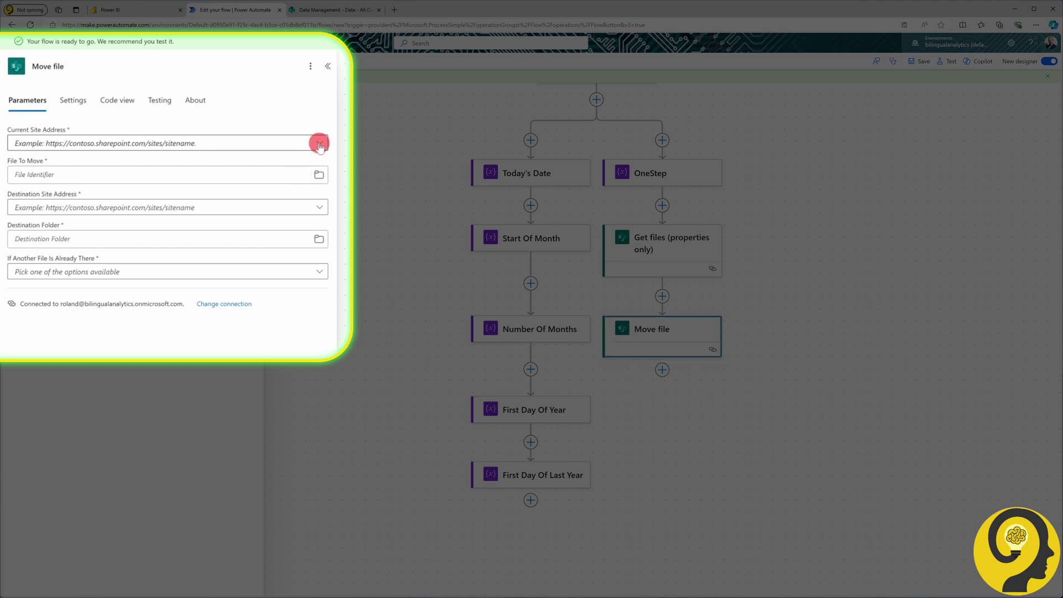
left_click(205, 277)
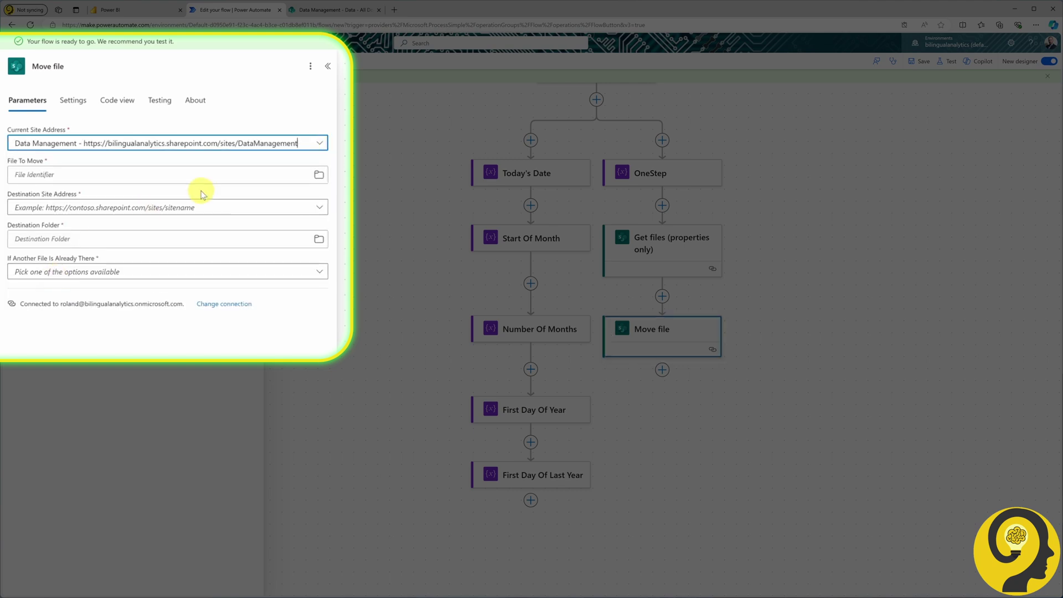
left_click(319, 174)
left_click(276, 176)
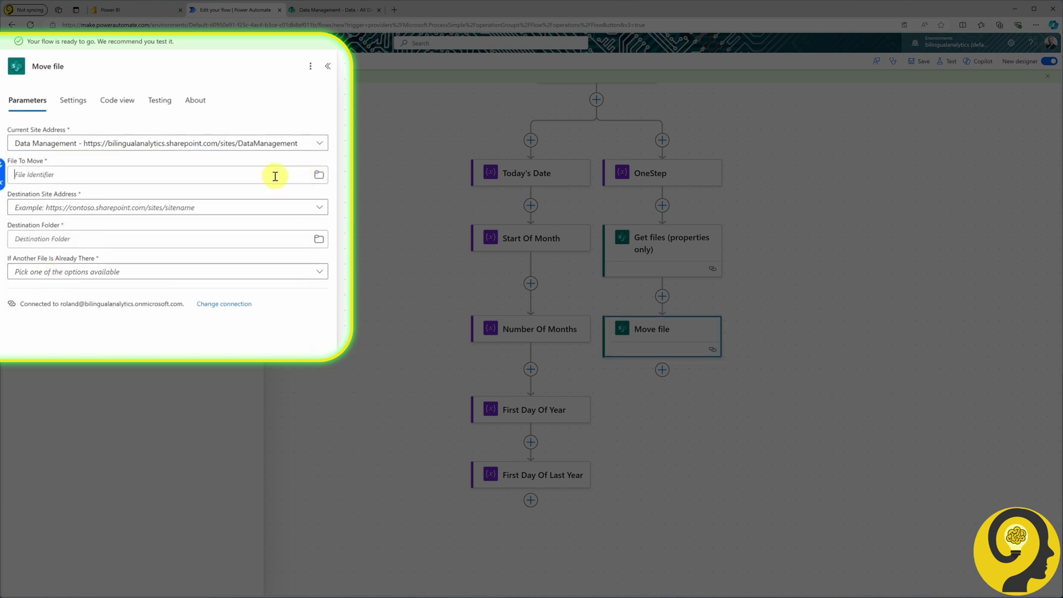
type("iden")
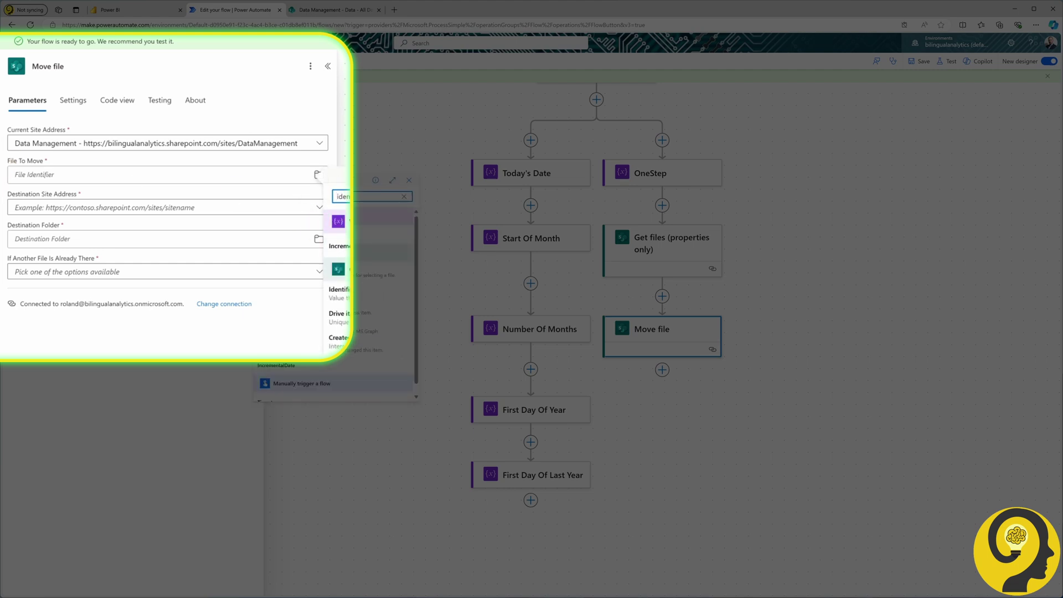
left_click(339, 291)
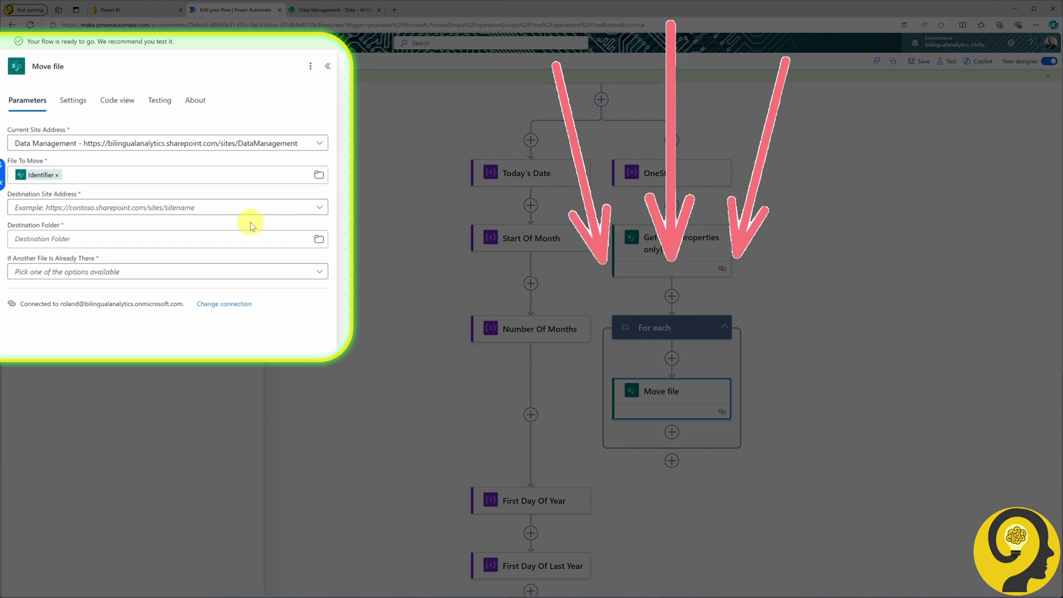
Set the Move file action's destination site to Data Management and its destination folder to /Shared Documents/Archive.
left_click(320, 207)
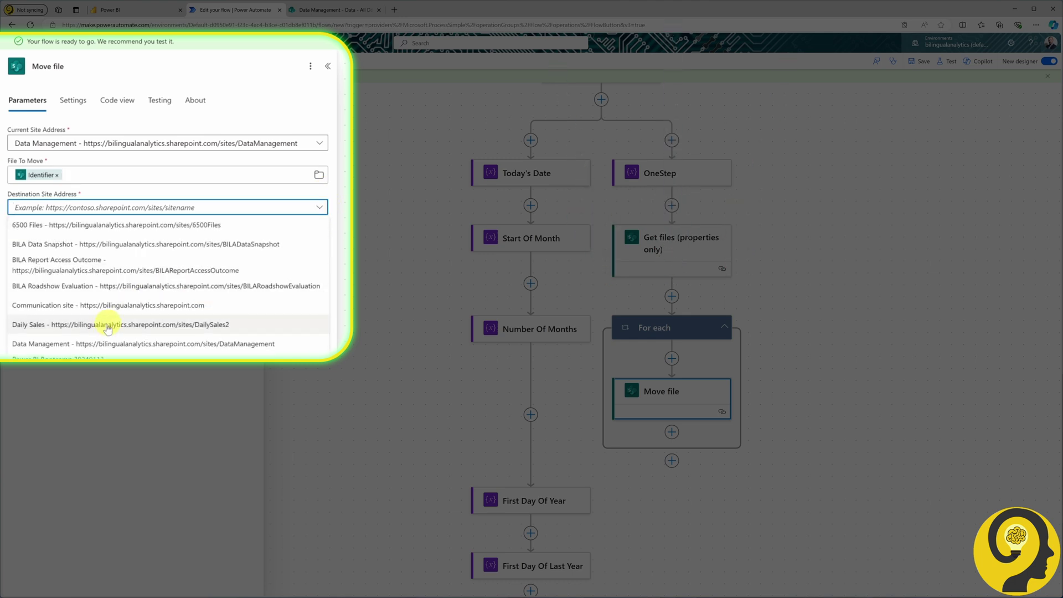
left_click(55, 344)
left_click(319, 239)
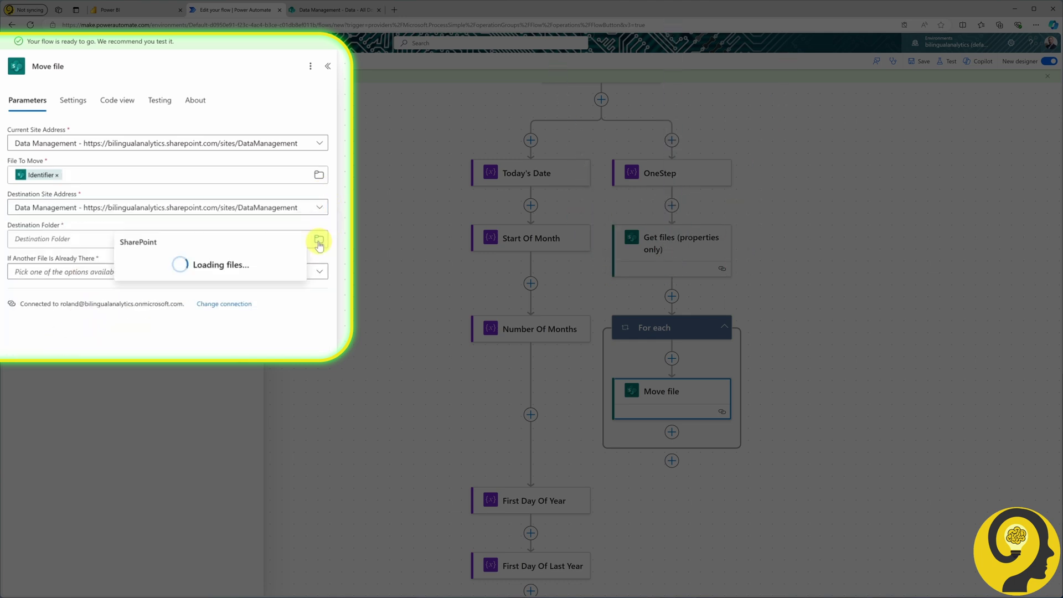
left_click(302, 297)
left_click(166, 256)
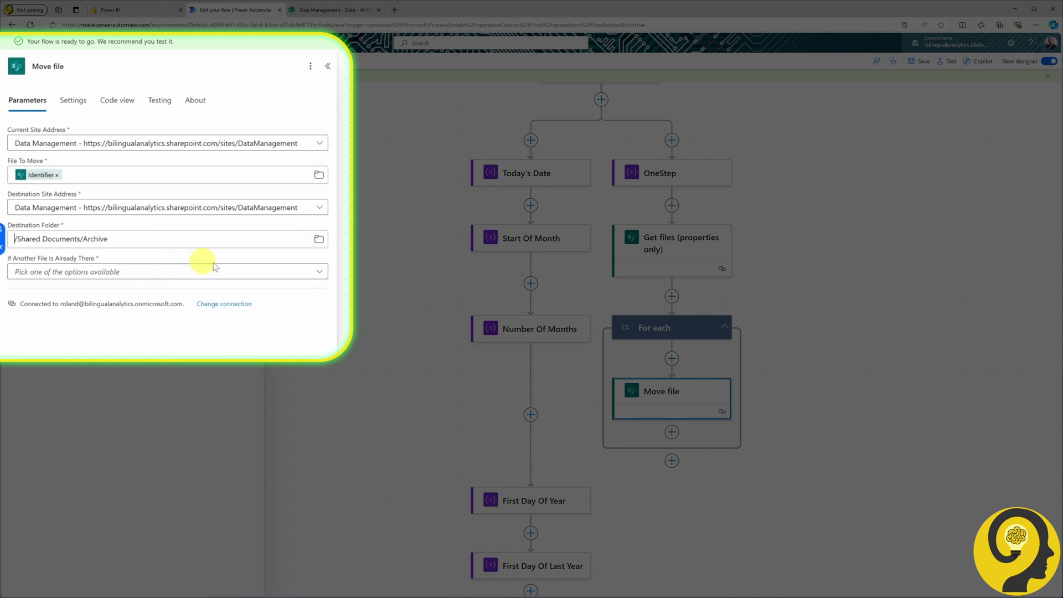
Set the Move file action to move with a new name if another file is already there, and save the flow.
left_click(310, 271)
left_click(72, 307)
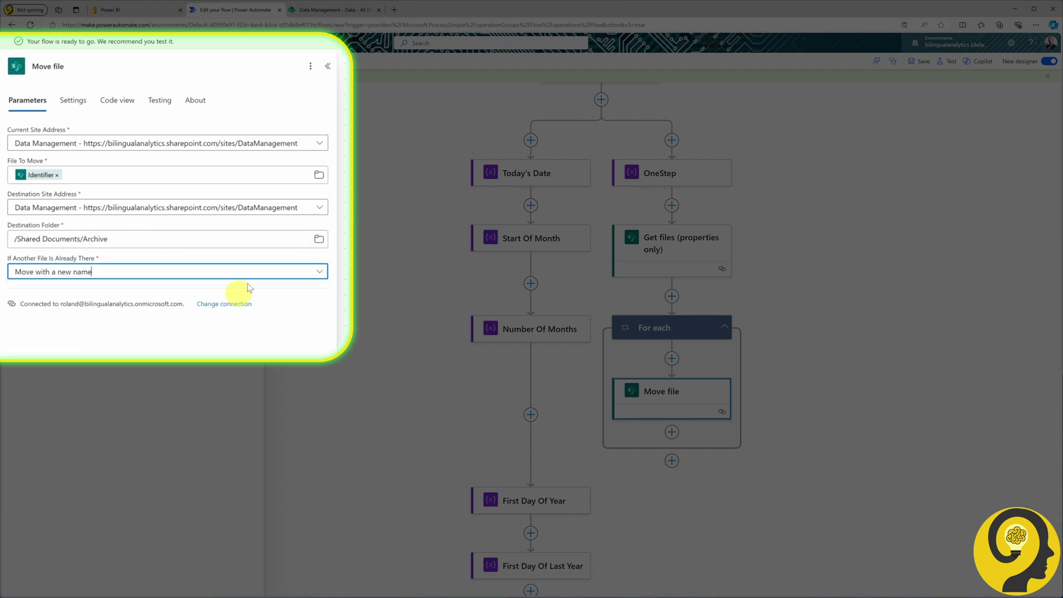
key("ctrl+s")
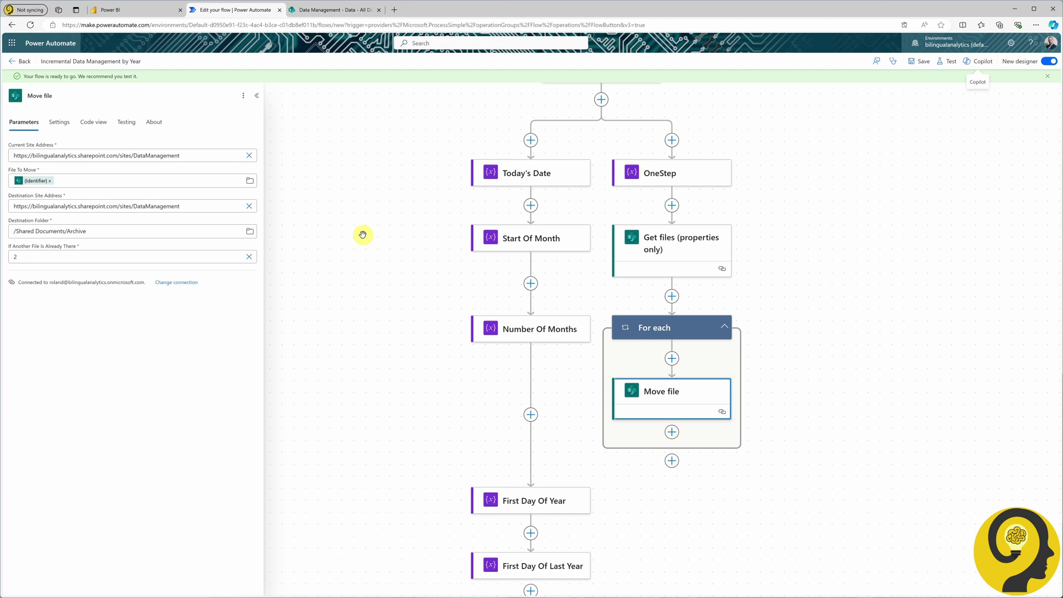
Check the file dates in the SharePoint Data folder, and run a manual test of the by Year flow.
left_click(331, 11)
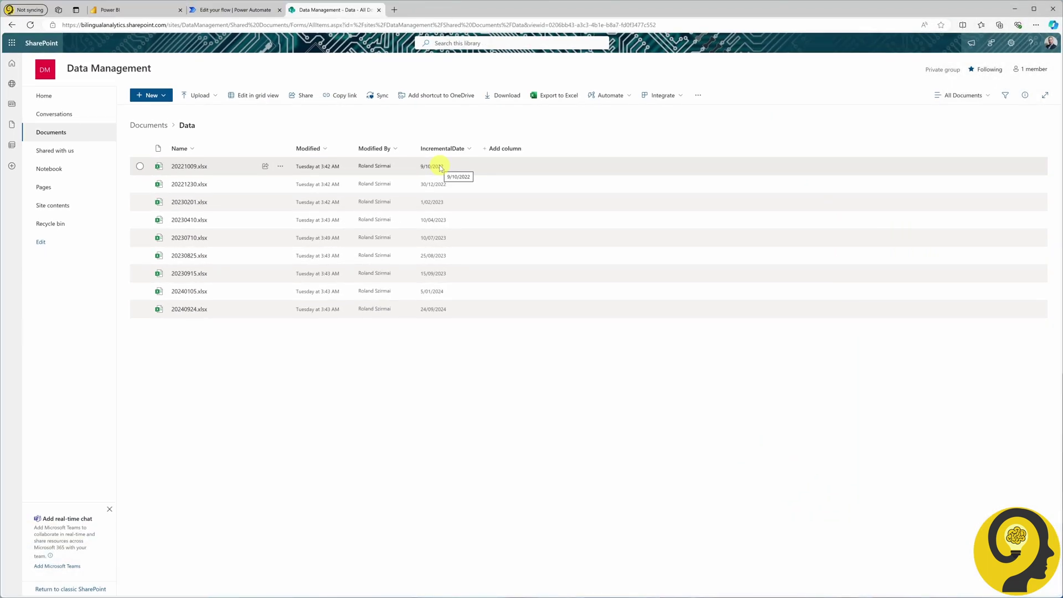
left_click(243, 10)
left_click(949, 61)
left_click(907, 83)
left_click(918, 582)
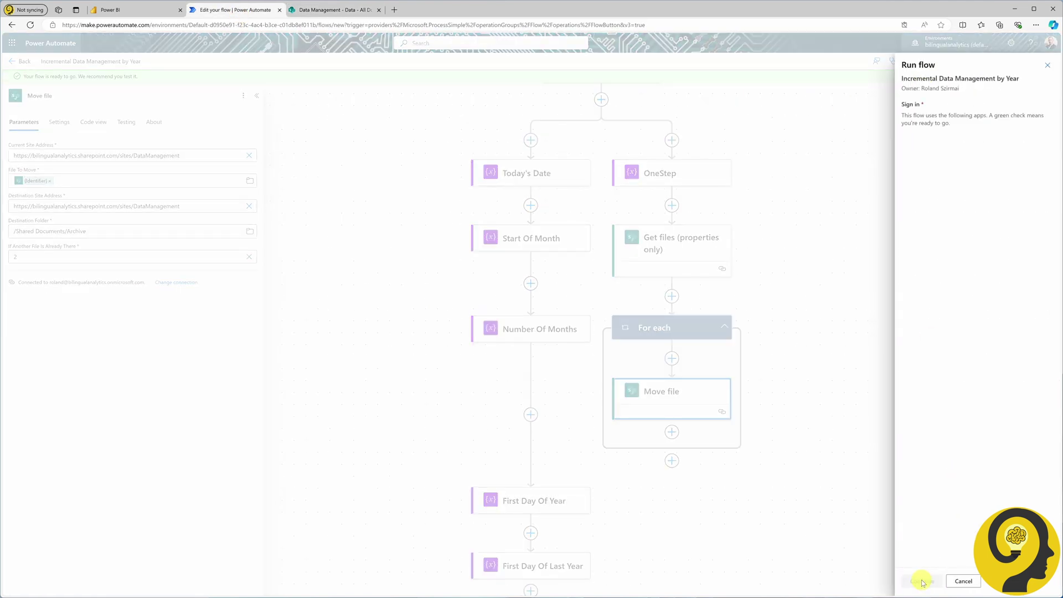
left_click(922, 581)
left_click(921, 582)
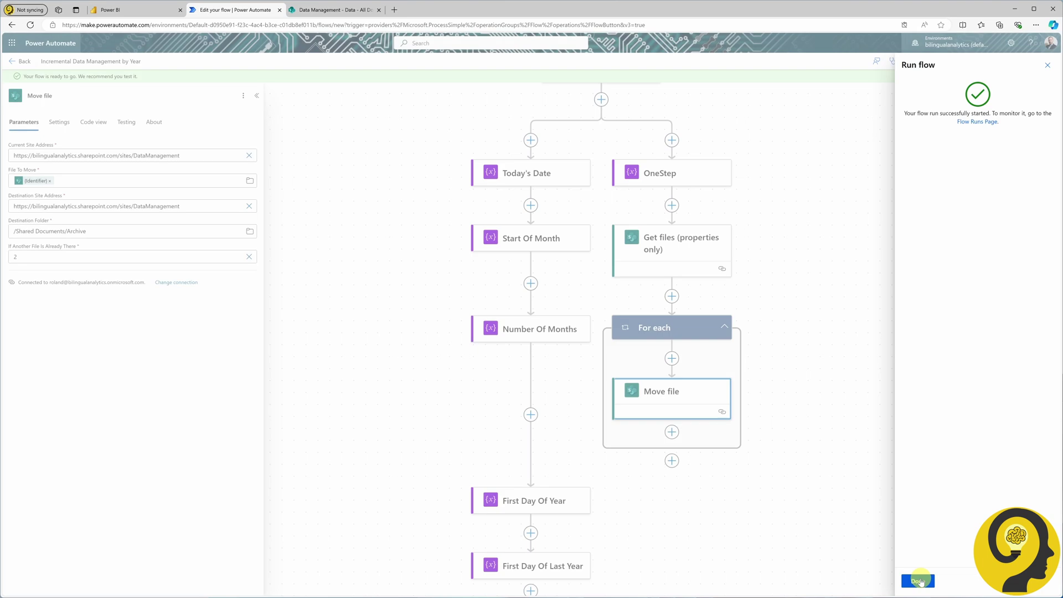
left_click(918, 581)
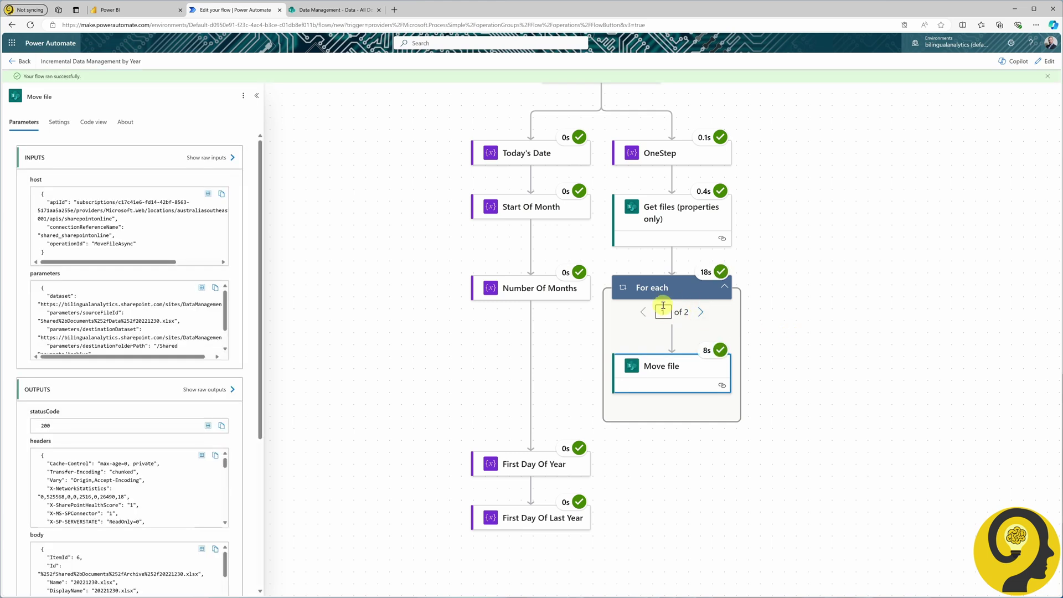
Refresh the SharePoint Data folder, select all its files to count them, and open the Archive folder to check what was moved.
left_click(335, 9)
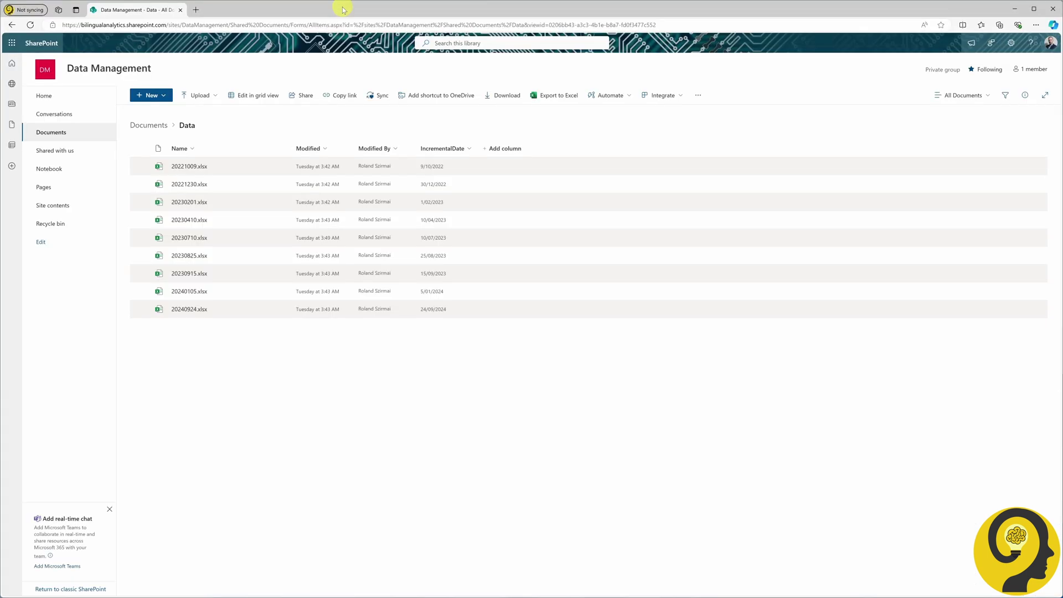
left_click(30, 24)
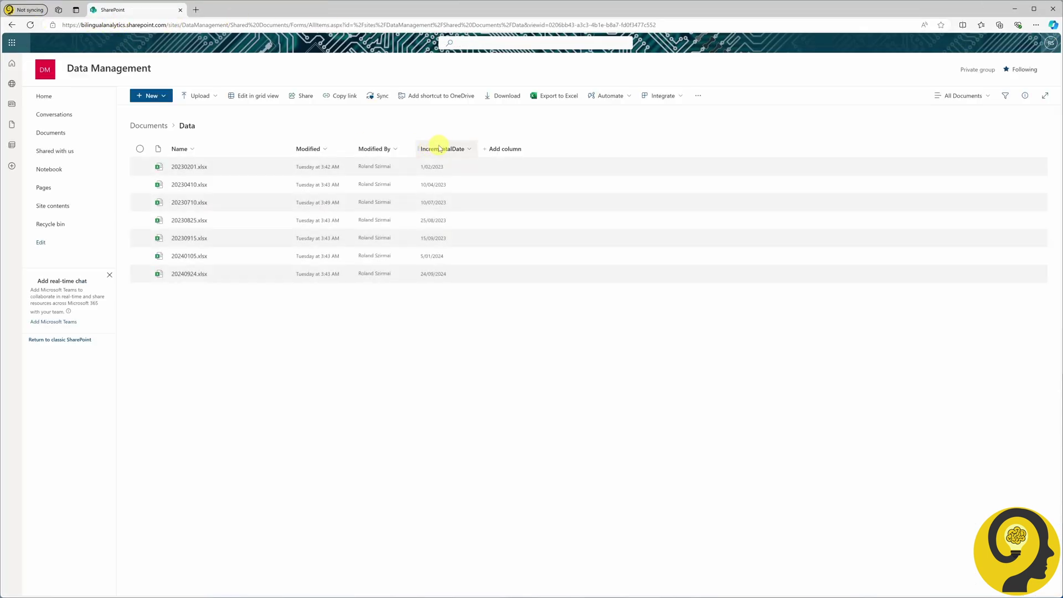
left_click(140, 149)
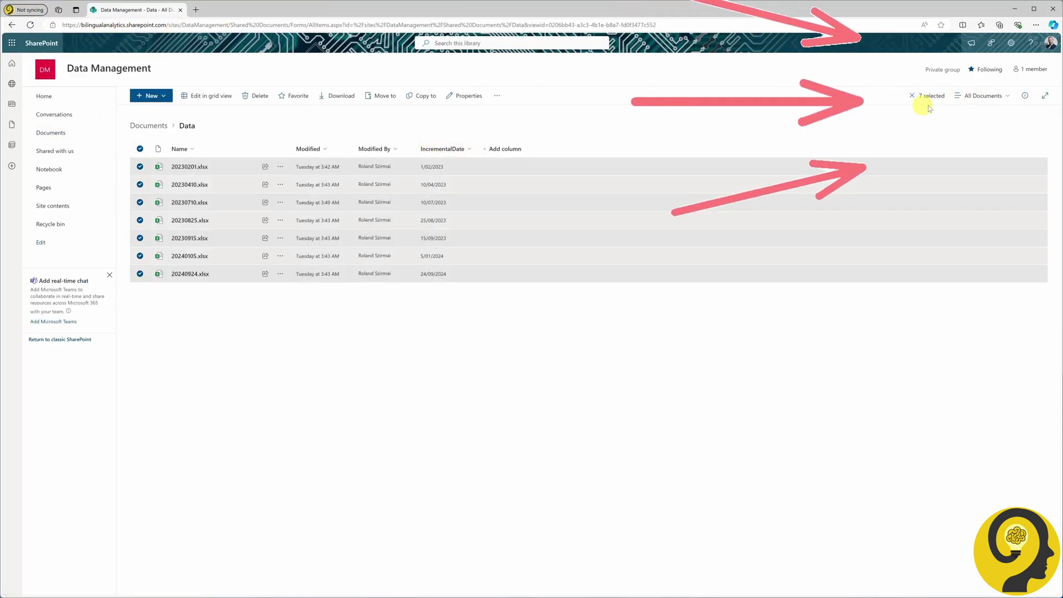
left_click(158, 126)
left_click(180, 167)
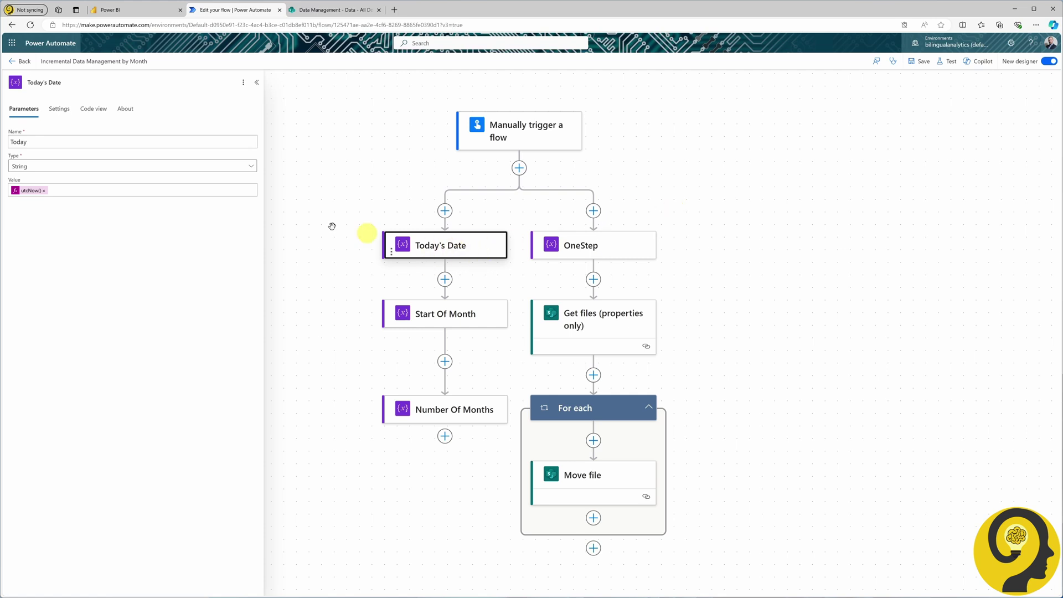
Review the Start Of Month and Number Of Months variables in the Incremental Data Management by Month flow.
left_click(464, 321)
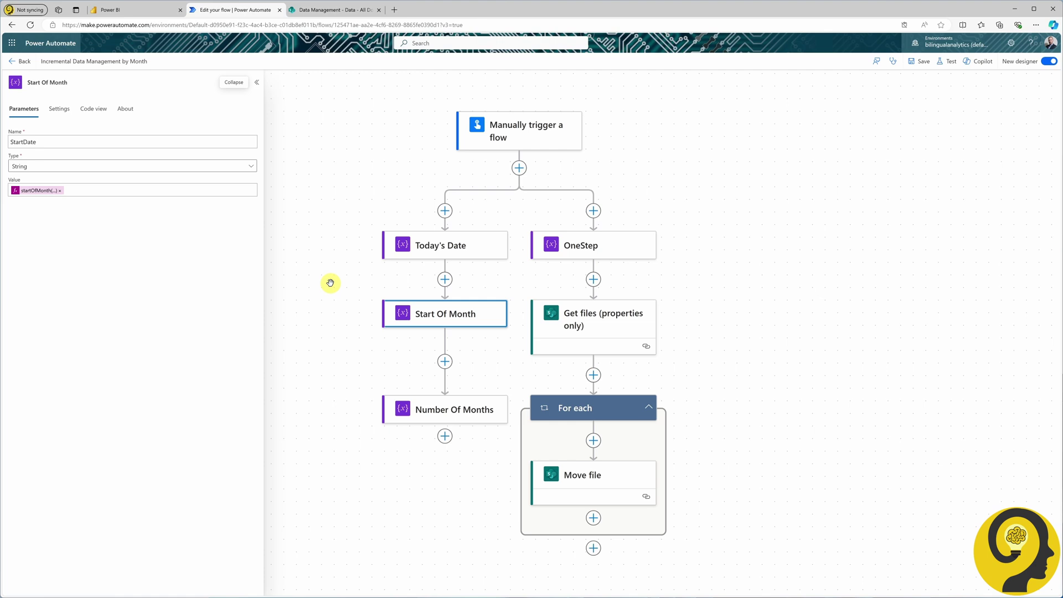
left_click(439, 408)
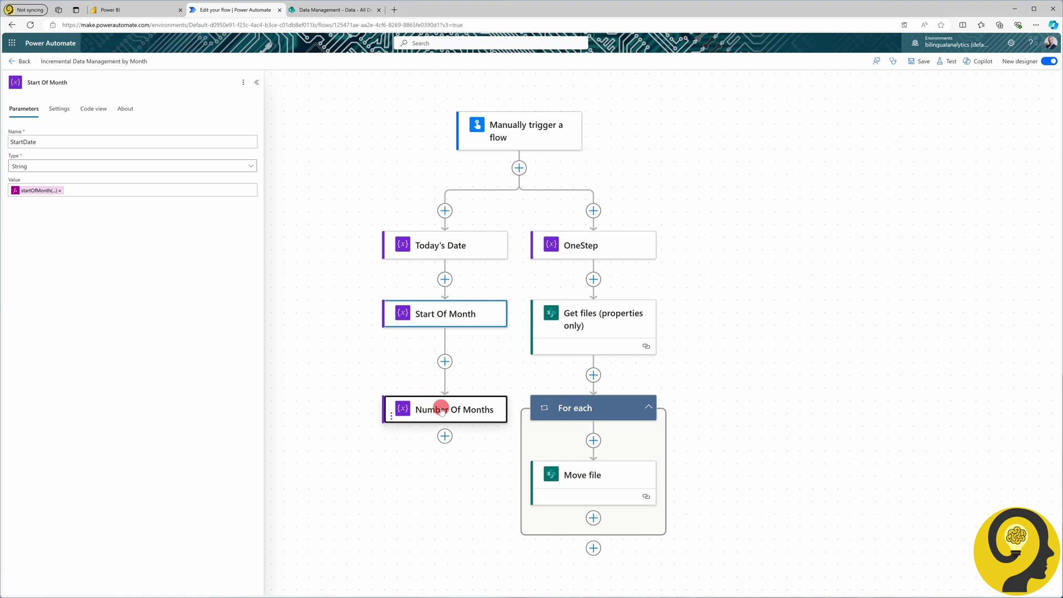
left_click(39, 190)
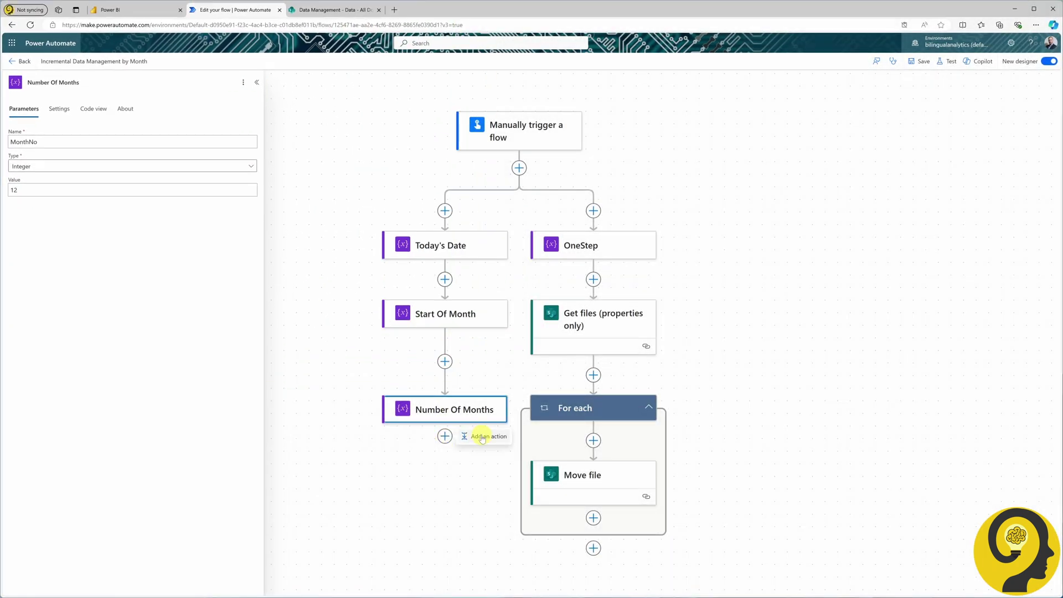
Add an Initialize variable action after Number Of Months and rename it First Date Of Last 12M.
left_click(445, 435)
type("initiali")
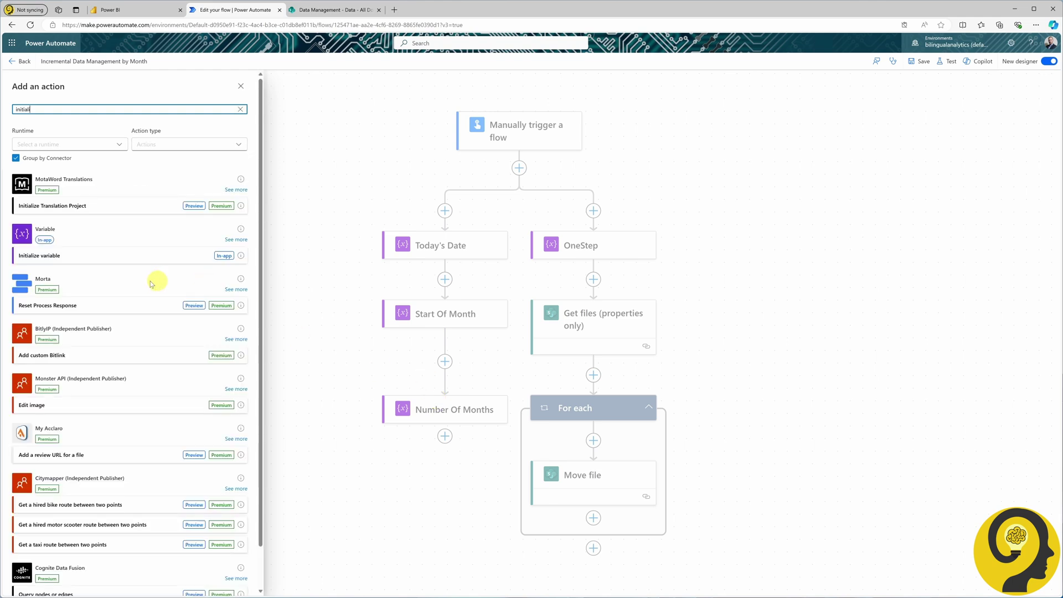
left_click(65, 256)
triple_click(88, 80)
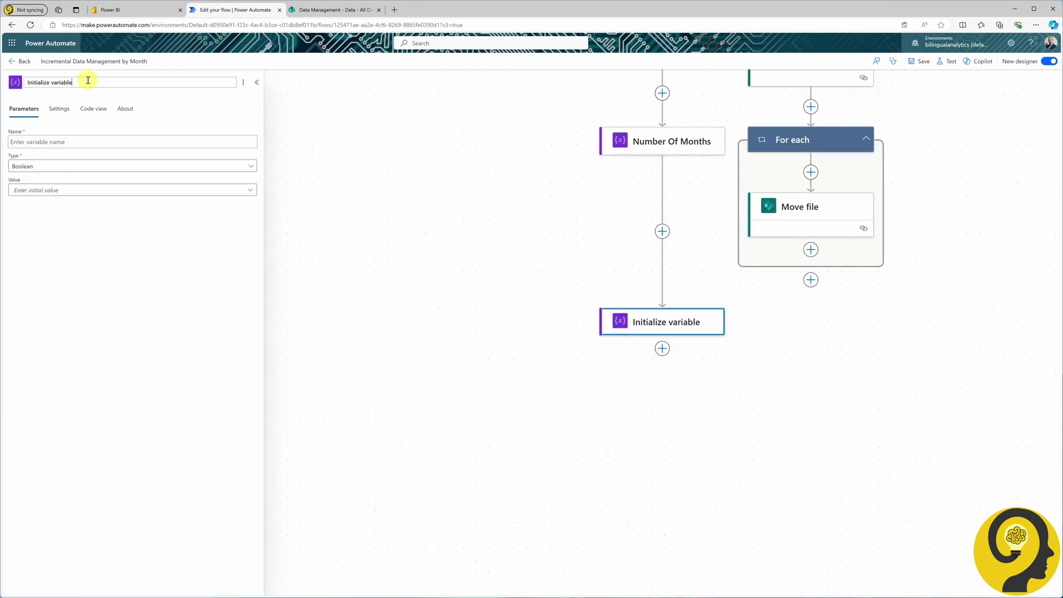
type("FirstDay")
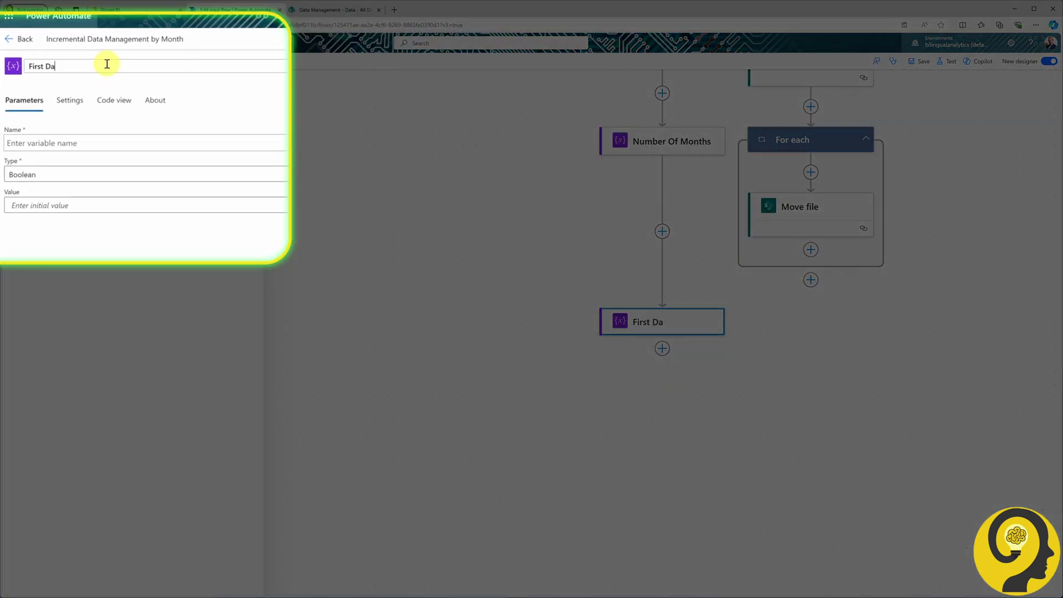
type("M")
Name the new action's variable FirstDate and set its type to String.
left_click(79, 148)
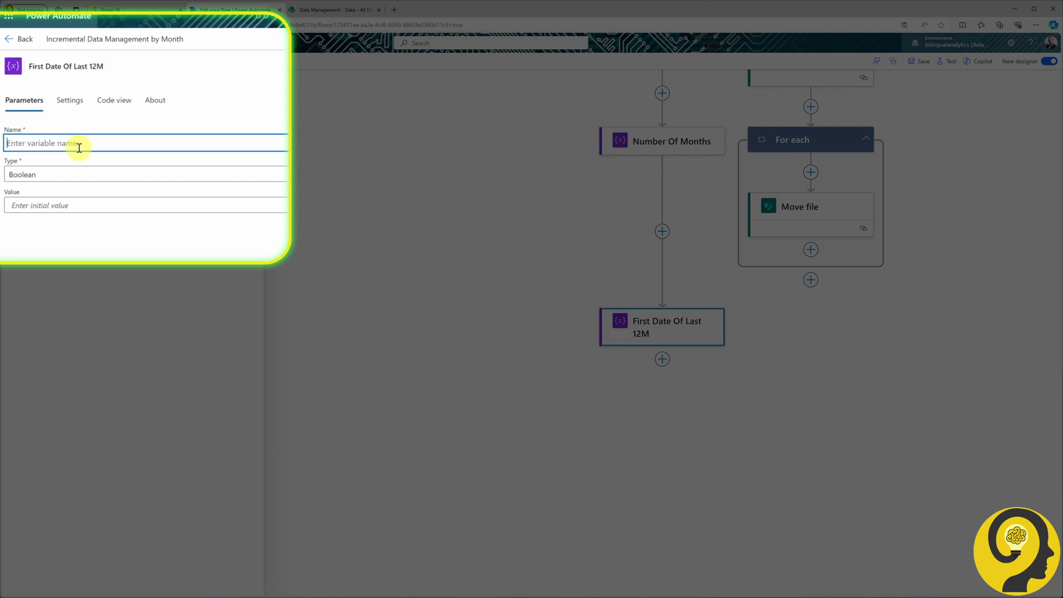
type("FirstDate")
left_click(73, 175)
left_click(51, 222)
Set the FirstDate value to the expression subtractFromTime(variables('StartDate'),variables('MonthNo'),'Month') and save the flow.
left_click(252, 191)
left_click(319, 264)
type("subtractFromTime")
left_click(320, 313)
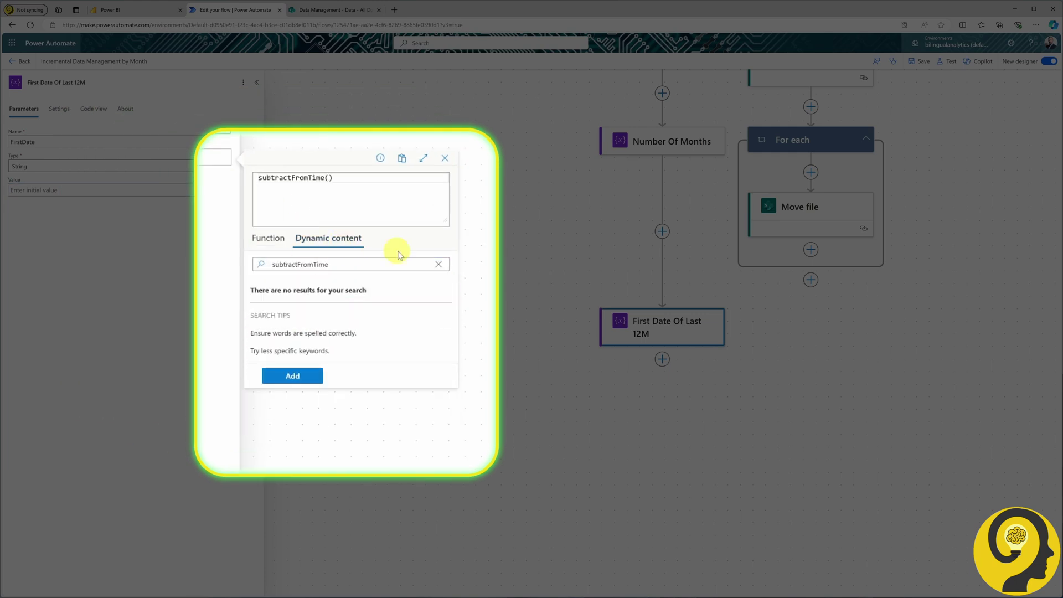
left_click(442, 268)
left_click(274, 340)
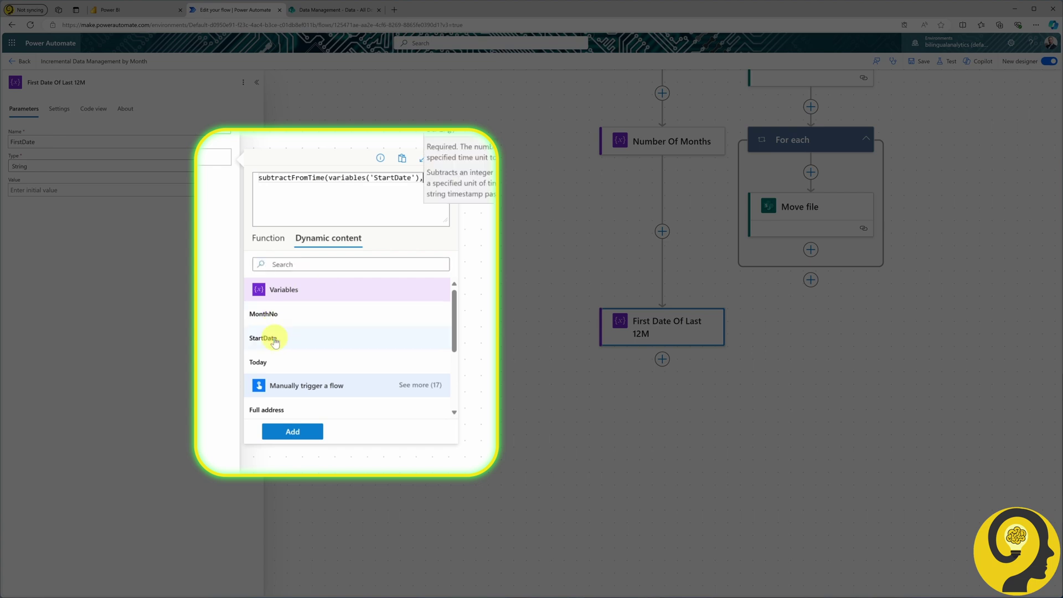
left_click(283, 317)
type(",'Month")
left_click(415, 194)
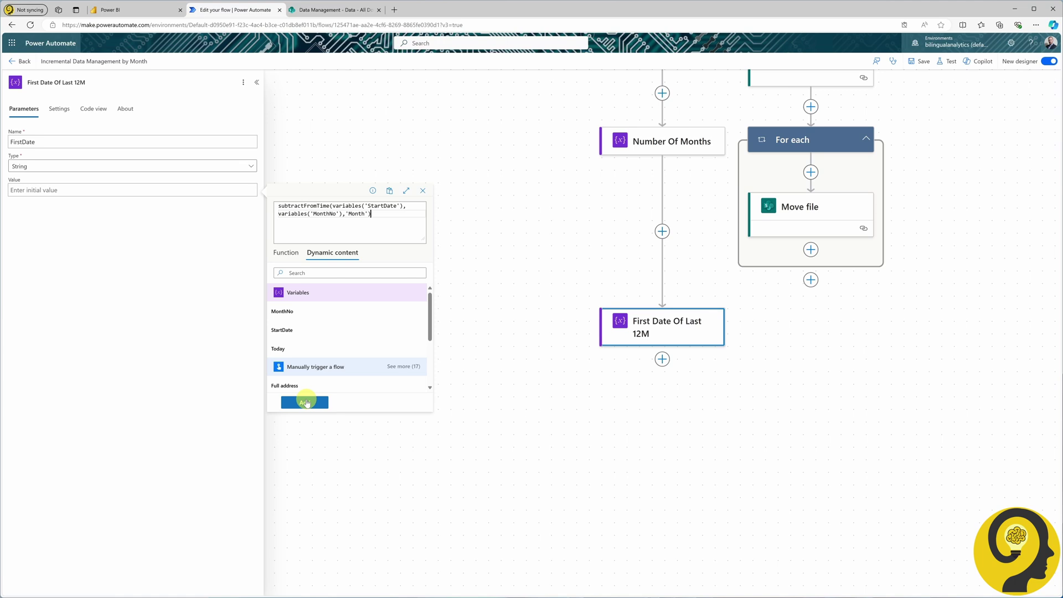
left_click(305, 403)
left_click(919, 61)
Replace the OneStep variable's expression with subtractFromTime(startOfMonth(utcNow()),12,'Month').
left_click_drag(947, 155, 870, 395)
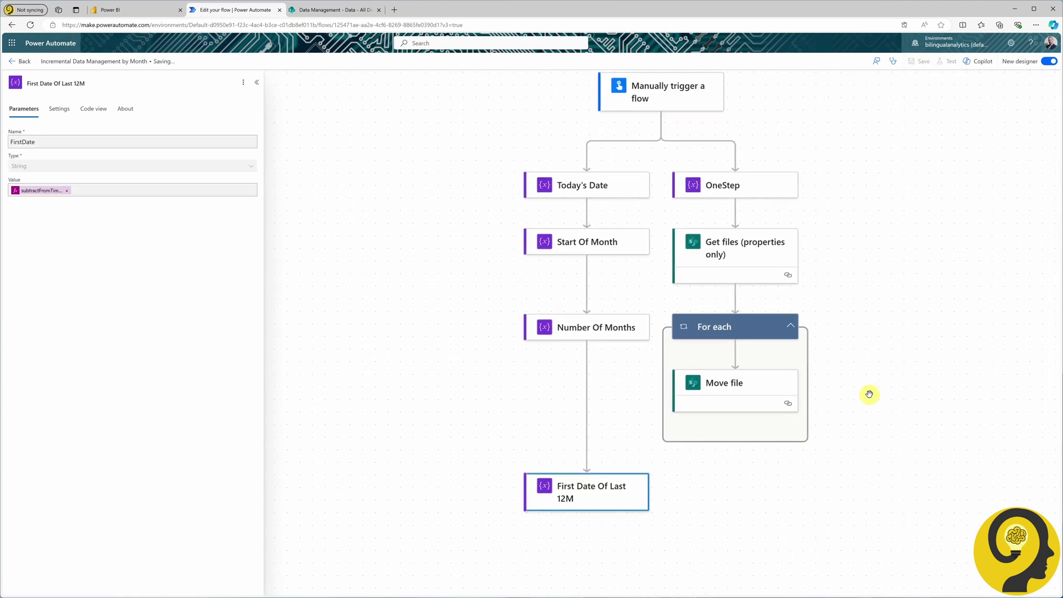
left_click(720, 216)
left_click(50, 204)
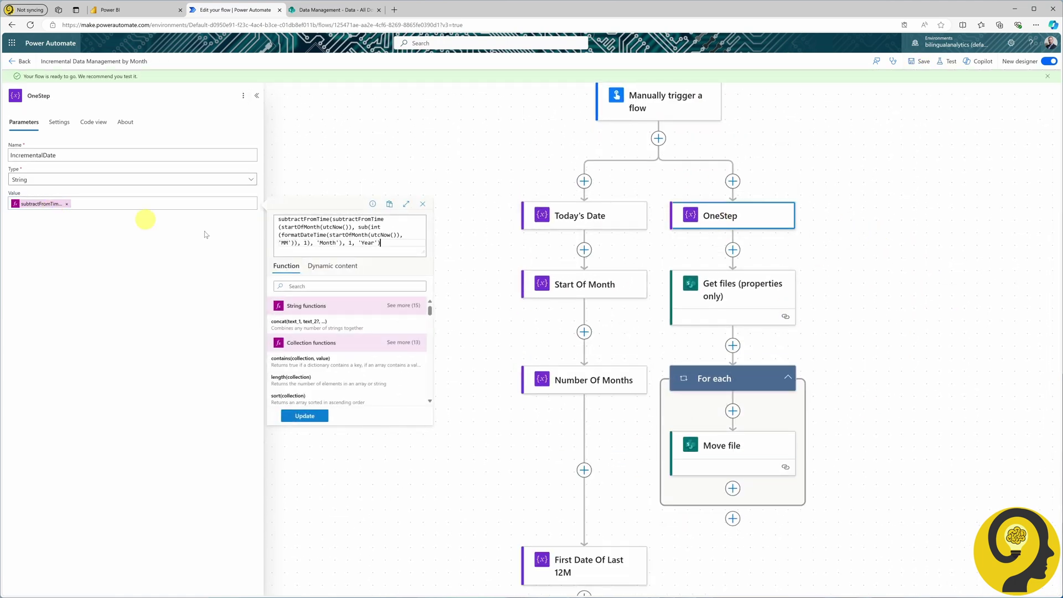
key("ctrl+a")
key("BackSpace")
type("subtractFromTime(startOfMonth(utcNow()),12,'Month')")
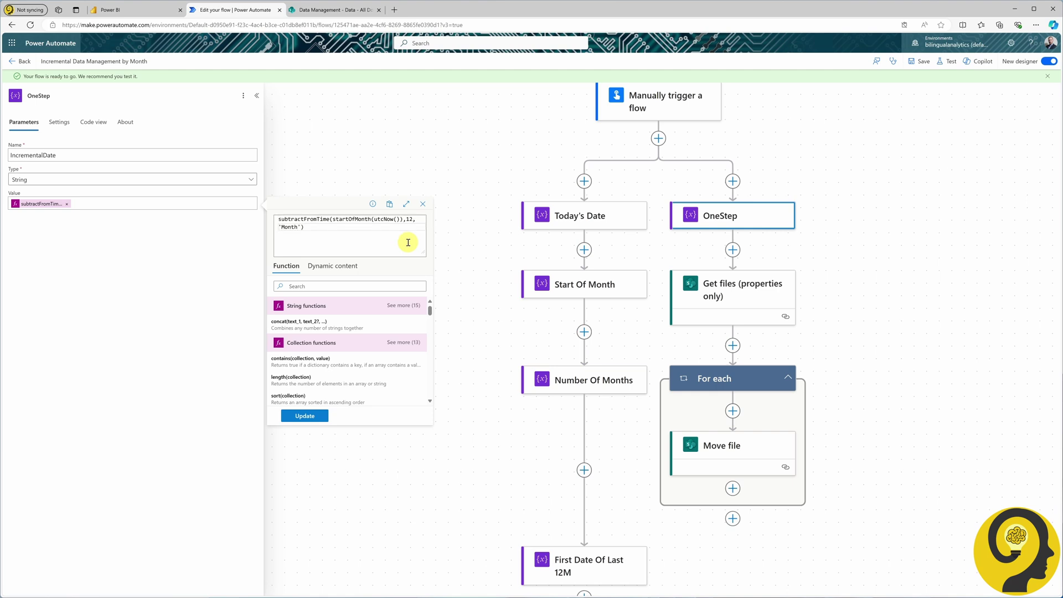
left_click(305, 417)
Review the Get files and Move file settings, and mark the files in the SharePoint Data folder dated up to 25/08/2023.
left_click(739, 296)
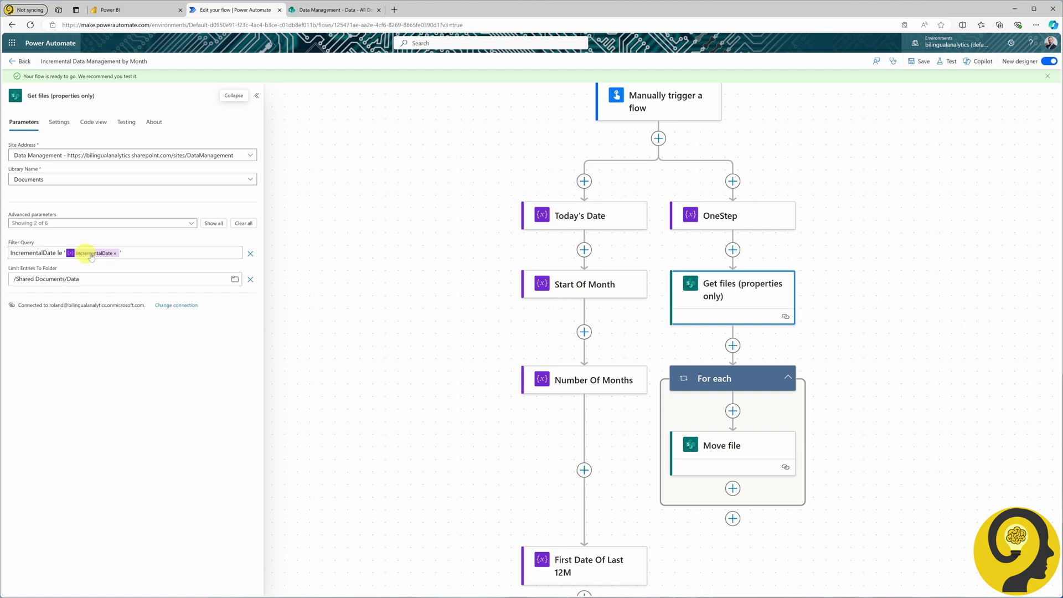
left_click(731, 447)
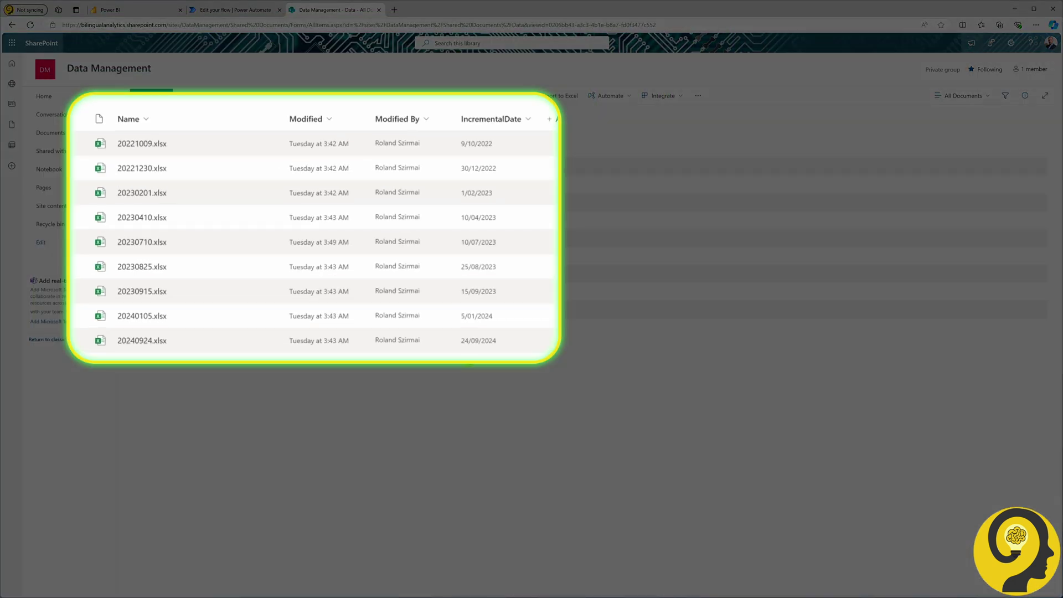
left_click(74, 144)
left_click(74, 168)
left_click(74, 192)
left_click(74, 217)
left_click(74, 242)
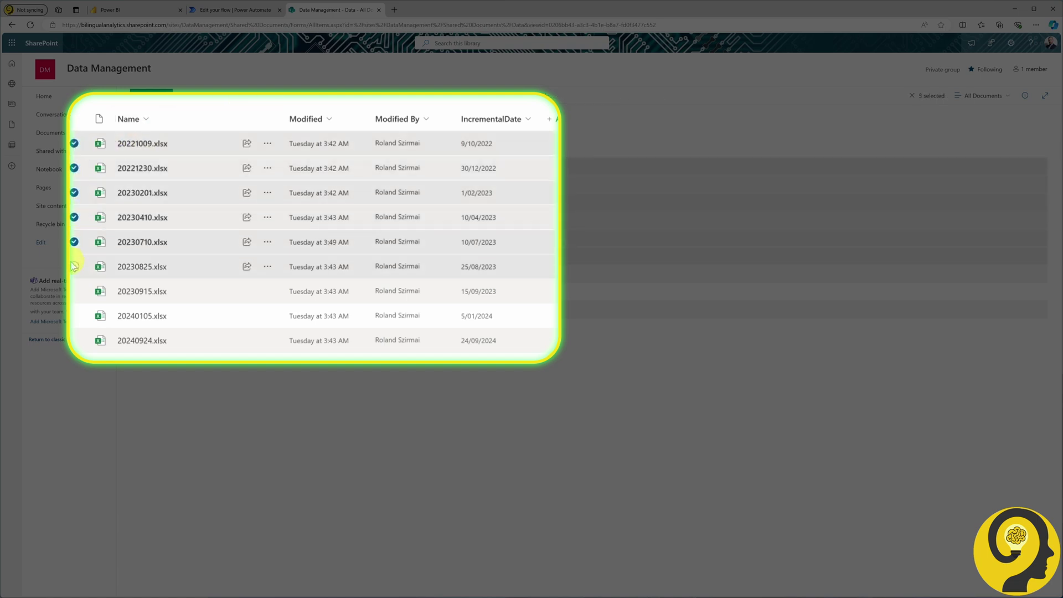
left_click(75, 118)
Test-run the by Month flow and check the files in the SharePoint Data and Archive folders.
left_click(232, 9)
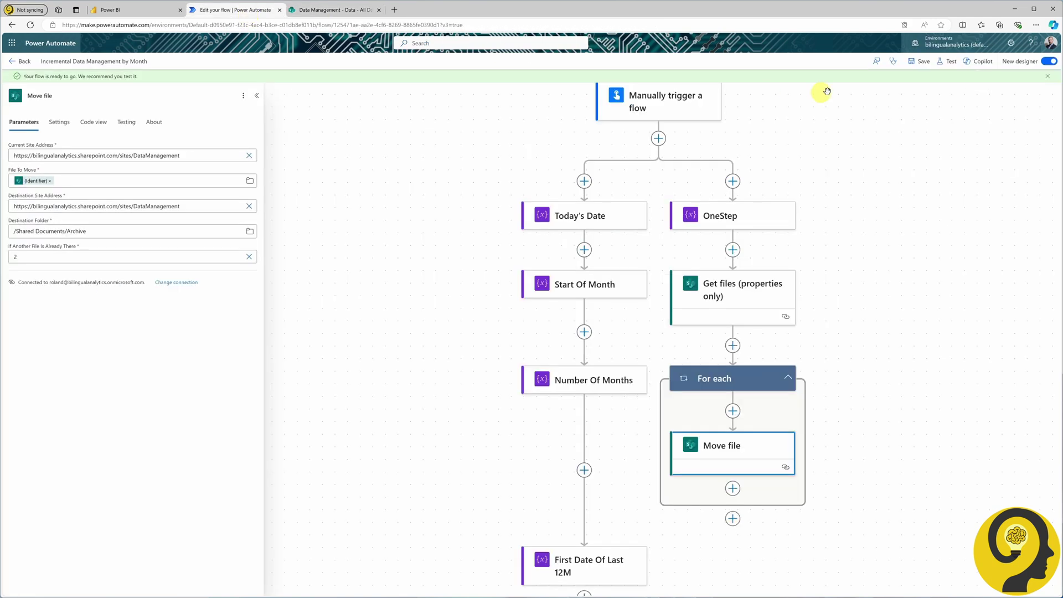
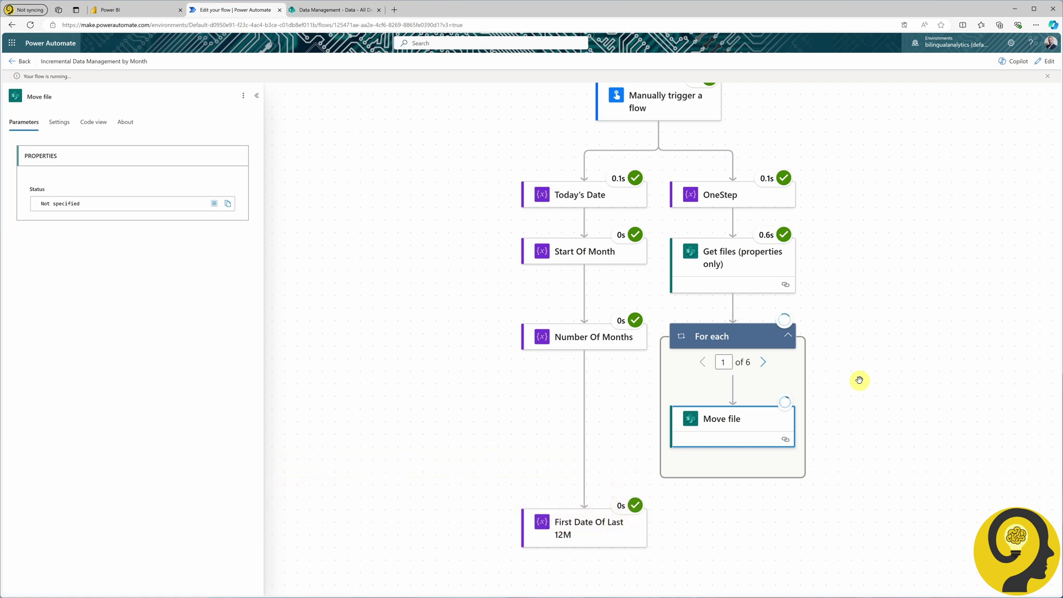
left_click(335, 10)
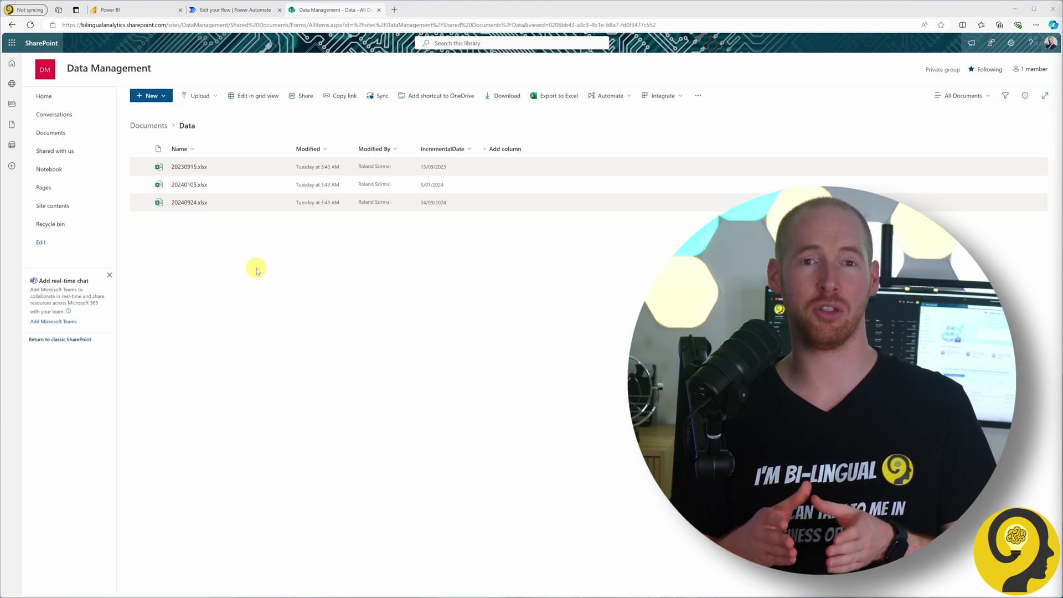
left_click(147, 126)
left_click(178, 166)
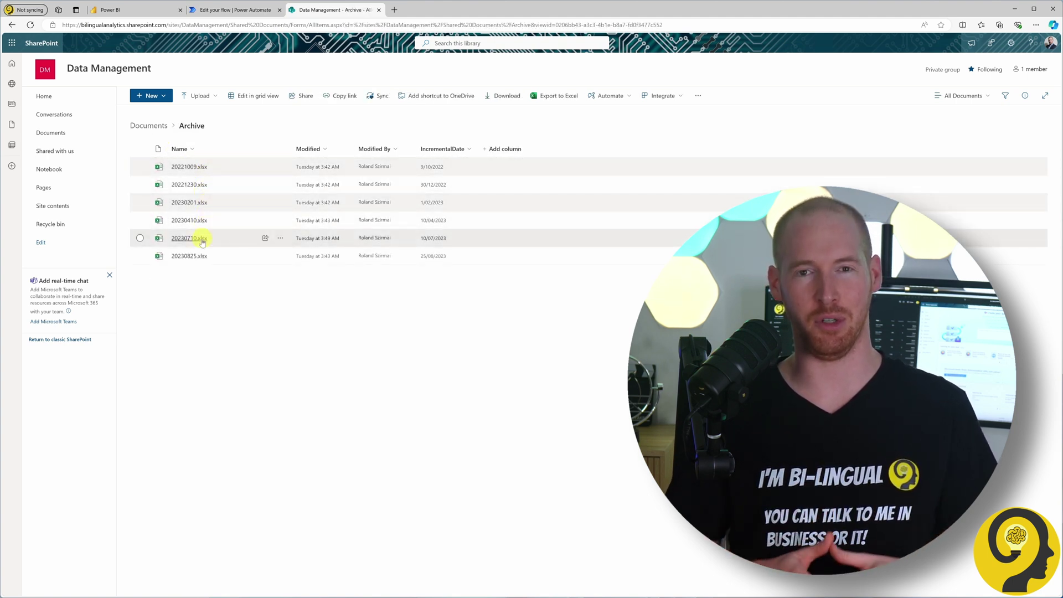
left_click(140, 148)
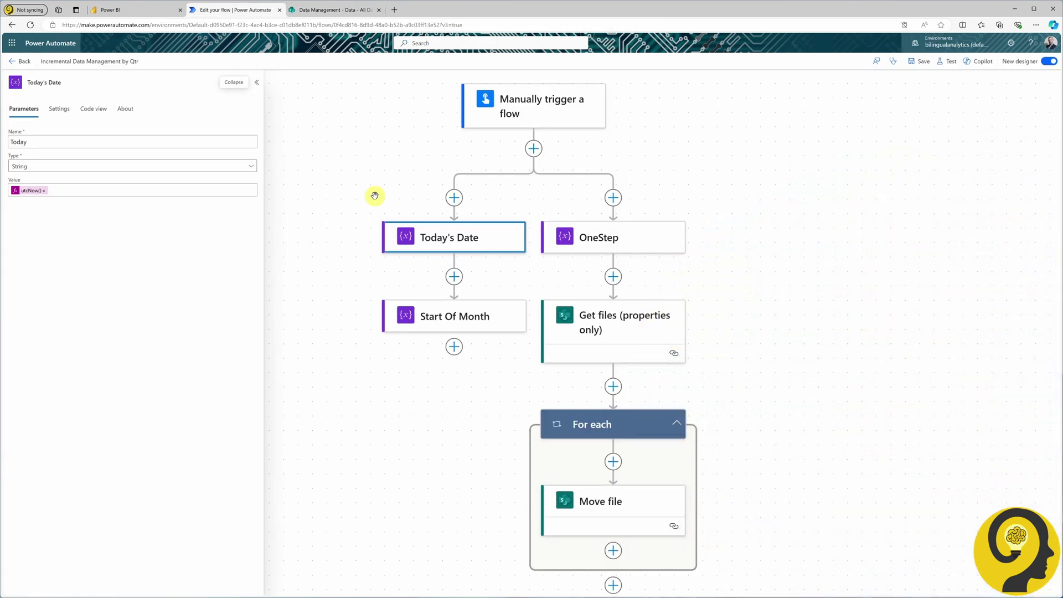
Review the Start Of Month variable and the Excel table relating month numbers to the months to go back within a quarter.
left_click(412, 315)
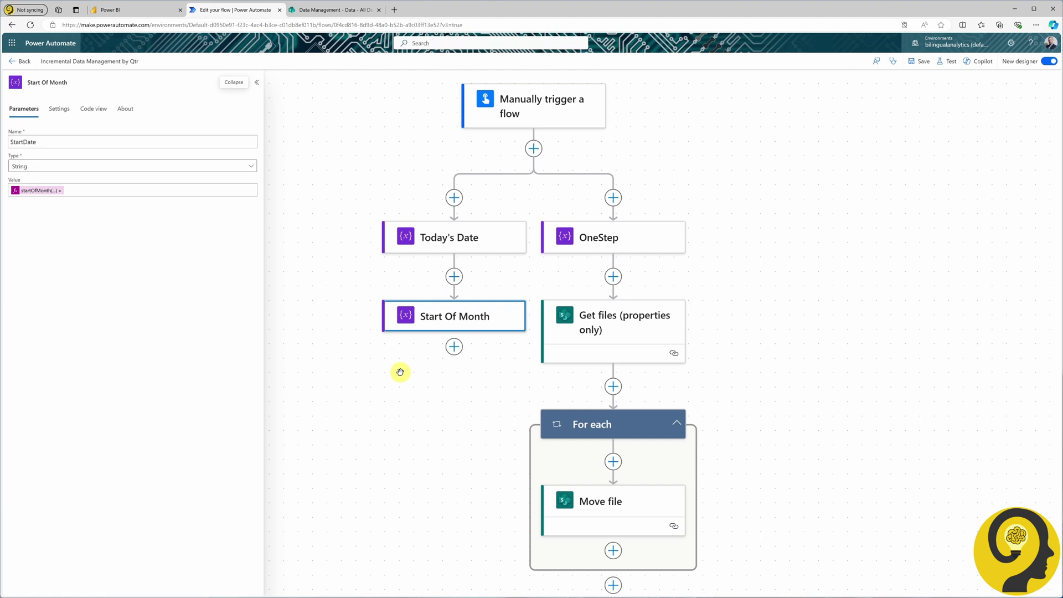
key("alt+Tab")
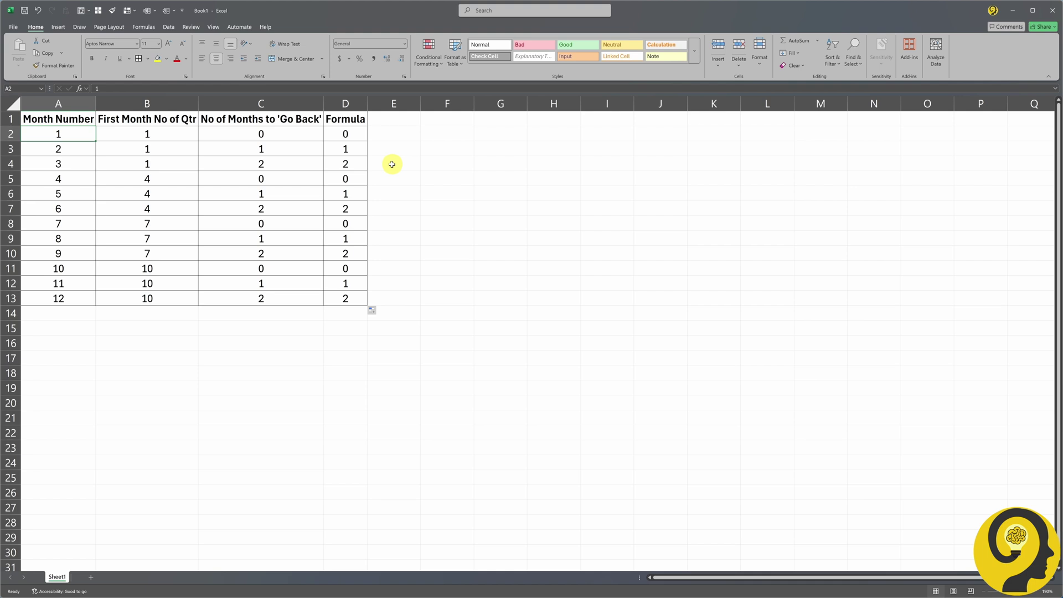
left_click(163, 137)
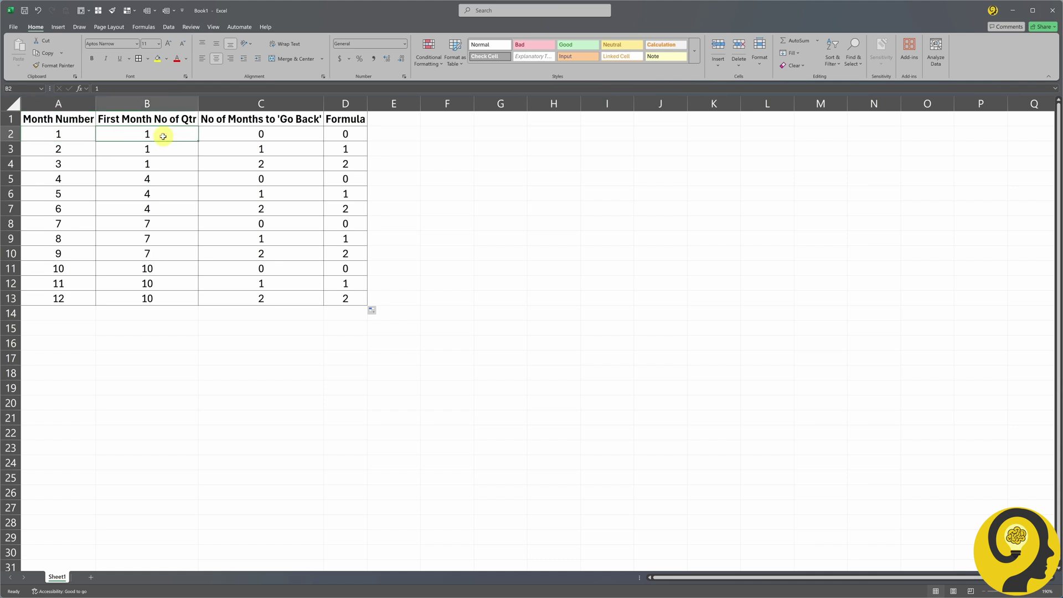
left_click(250, 131)
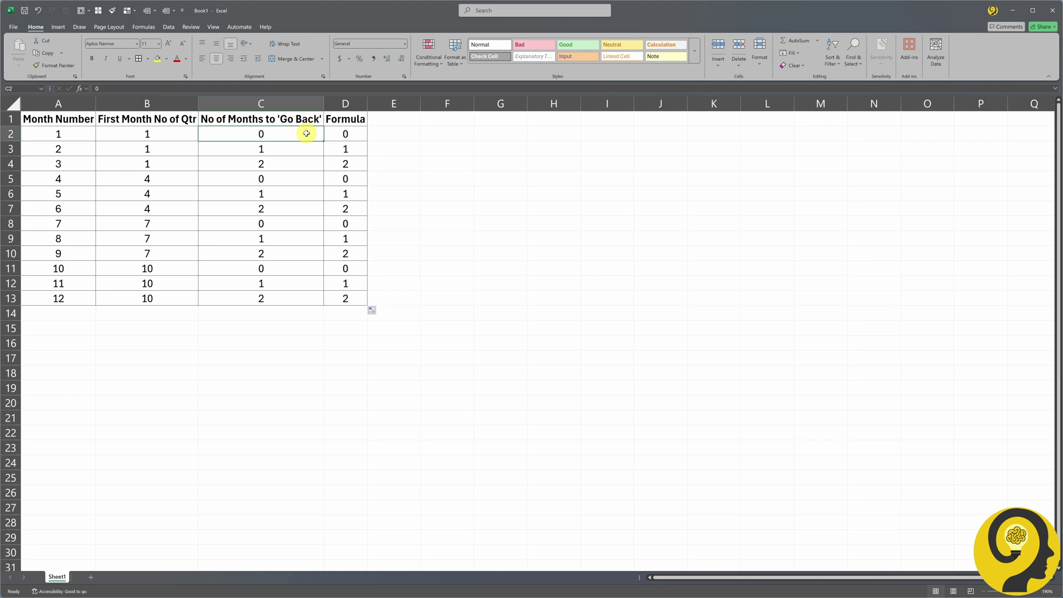
left_click(348, 135)
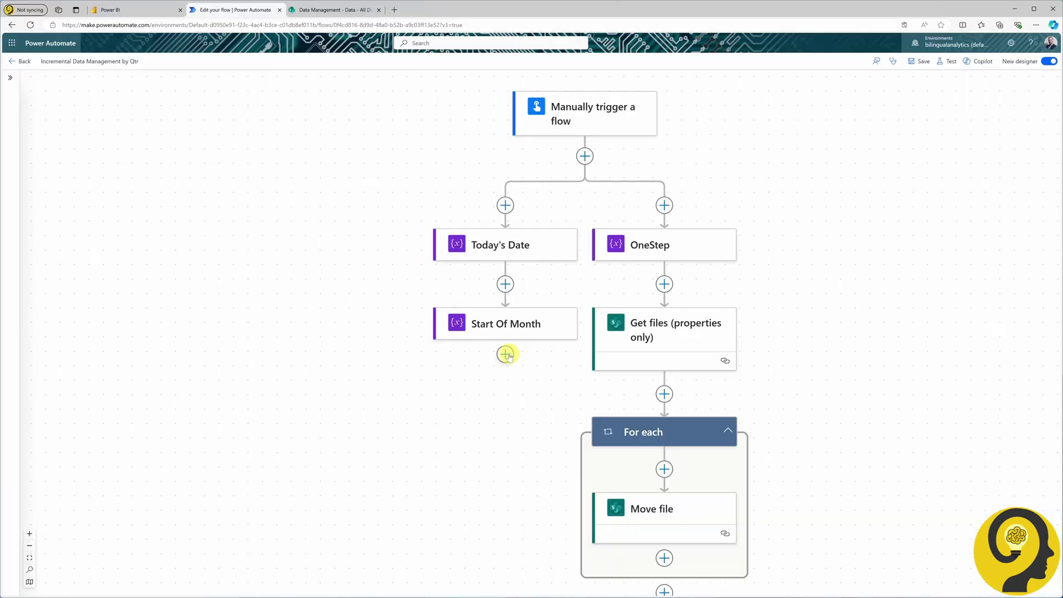
Add an Initialize variable action after Start Of Month and rename it Number Of Months.
left_click(506, 355)
left_click(534, 359)
type("init")
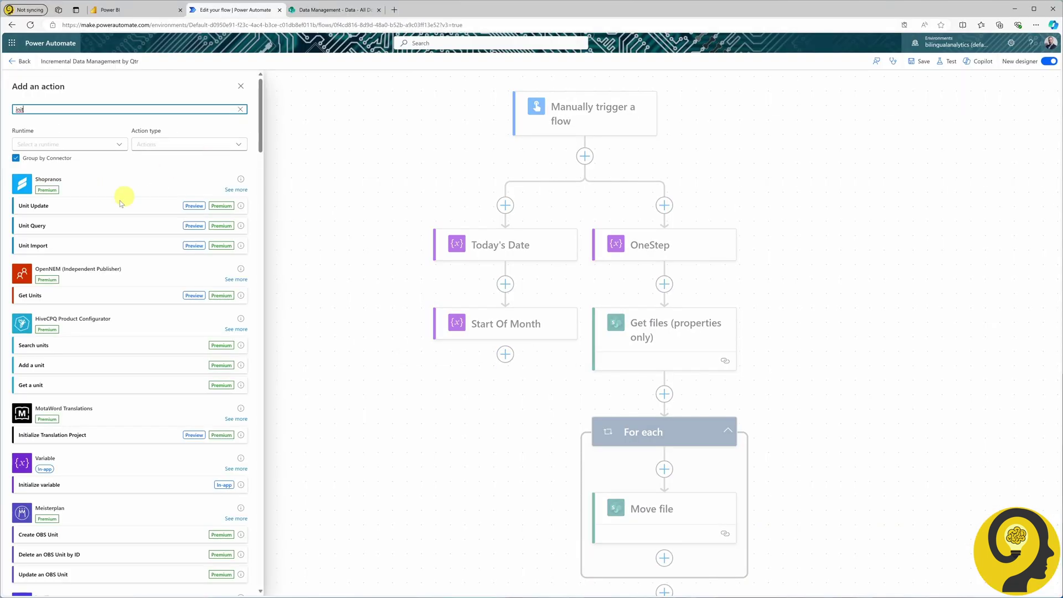
left_click(78, 478)
double_click(84, 83)
key("BackSpace")
key("BackSpace")
key("BackSpace")
key("BackSpace")
key("BackSpace")
key("BackSpace")
key("BackSpace")
key("BackSpace")
key("BackSpace")
key("BackSpace")
key("BackSpace")
key("BackSpace")
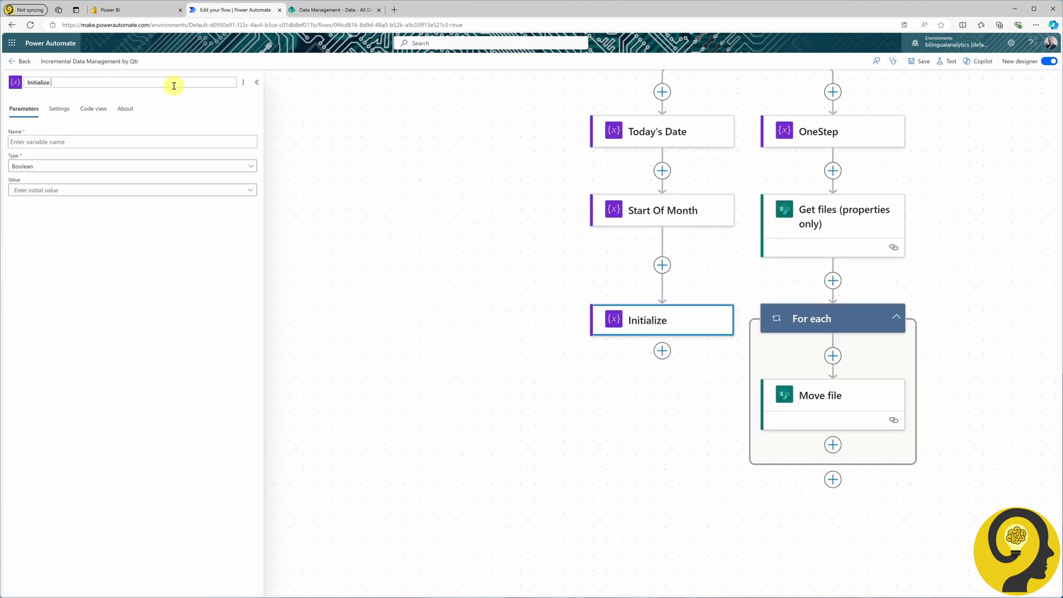
type("Number Of Months")
Define the String variable NoOfMonth with the expression mod(sub(int(formatDateTime(variables('StartDate'), 'MM')), 1), 3).
left_click(118, 139)
type("NoOfMo")
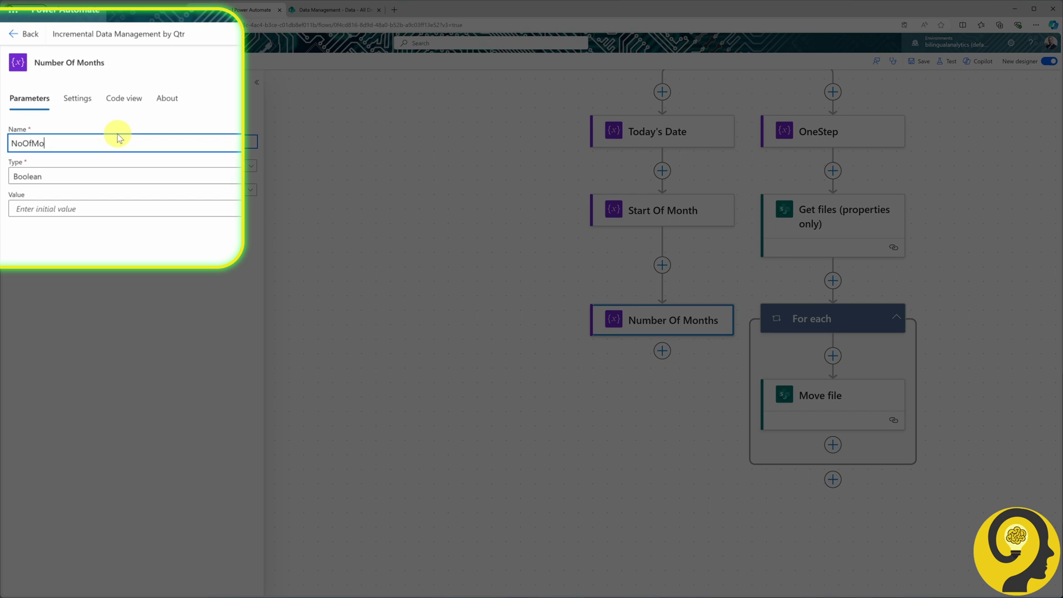
left_click(100, 178)
left_click(33, 256)
left_click(128, 209)
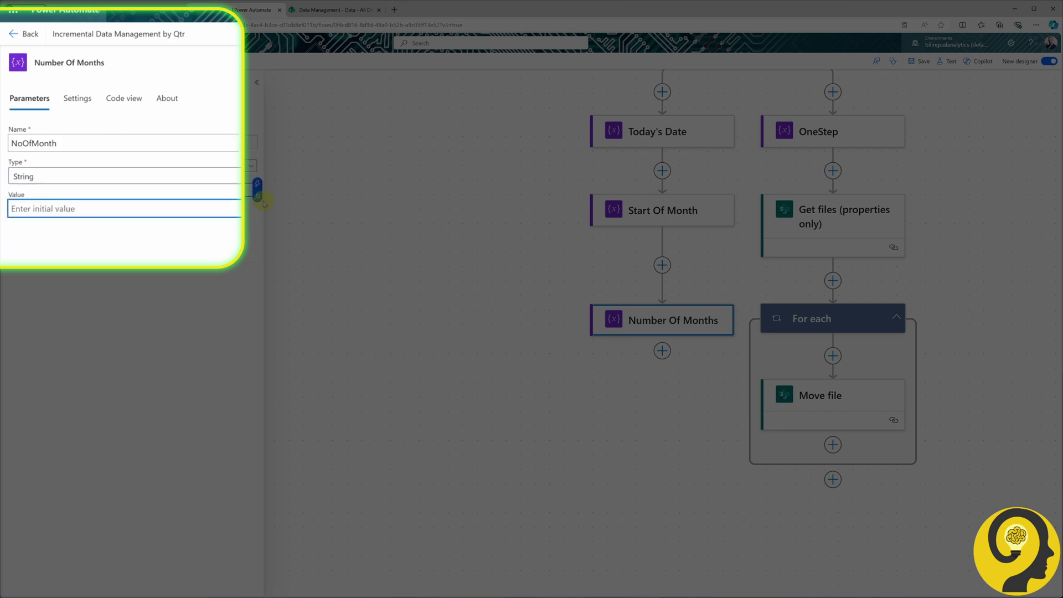
left_click(261, 198)
type("mod(sub(int(formatDateTime(variables('StartDate'), 'MM')), 1), 3)")
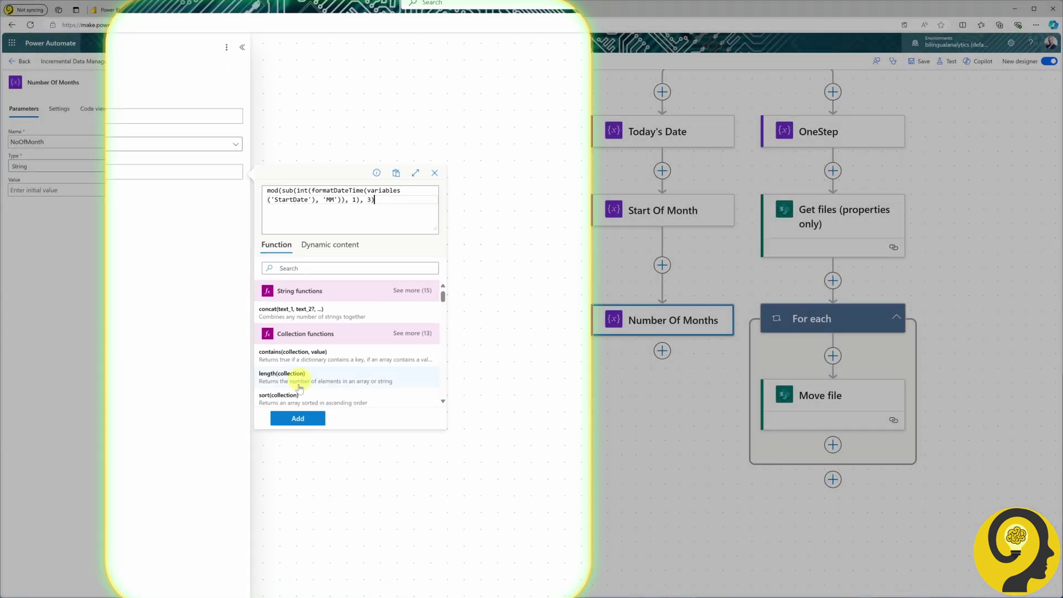
left_click(305, 403)
Add an Initialize variable action after Number Of Months and rename it First Day Of Qtr.
left_click(662, 350)
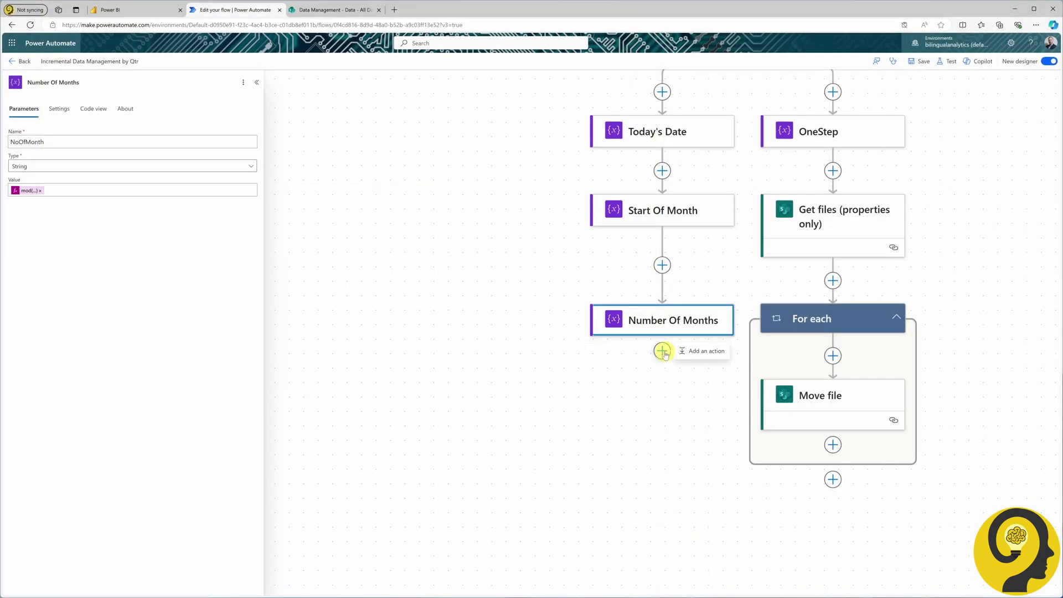
left_click(688, 350)
type("initialize")
left_click(44, 210)
left_click(76, 83)
type("First Day Of Qtr")
Name the First Day Of Qtr action's variable FirstDateQtr and set its type to String.
left_click(140, 147)
type("FirstDateQtr")
left_click(124, 178)
left_click(136, 215)
Set the FirstDateQtr value to the expression subtractFromTime(variables('StartDate'),variables('NoOfMonth'),'Month').
left_click(171, 215)
type("subtractFromTime(")
left_click(340, 316)
left_click(326, 233)
left_click(445, 261)
left_click(287, 339)
type(",")
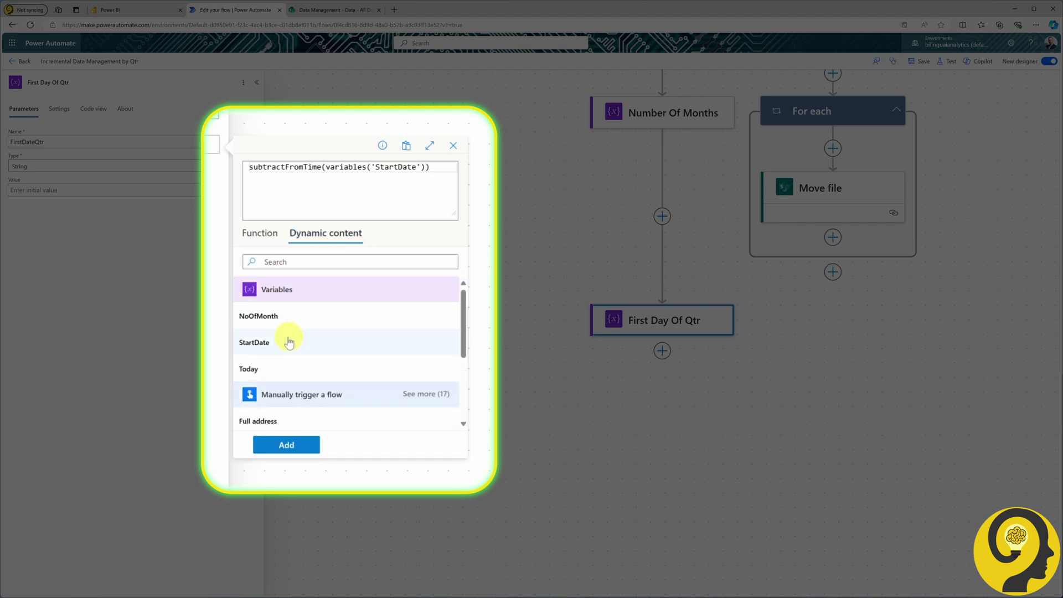
left_click(292, 324)
type(", 'Month'")
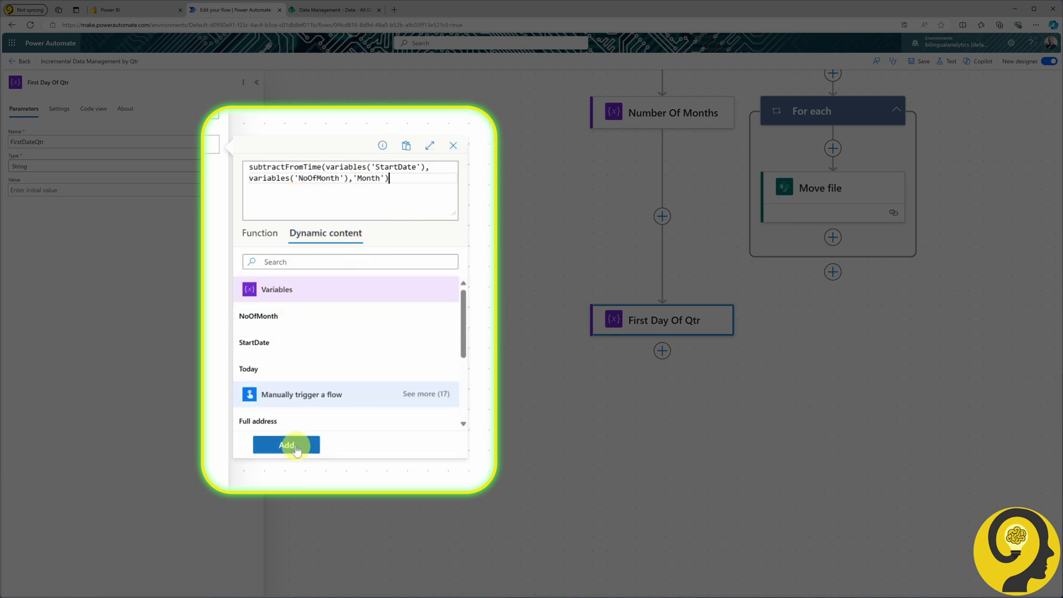
left_click(286, 445)
Add an Initialize variable action after First Day Of Qtr and rename it First Day of L4Q.
left_click_drag(565, 274, 475, 283)
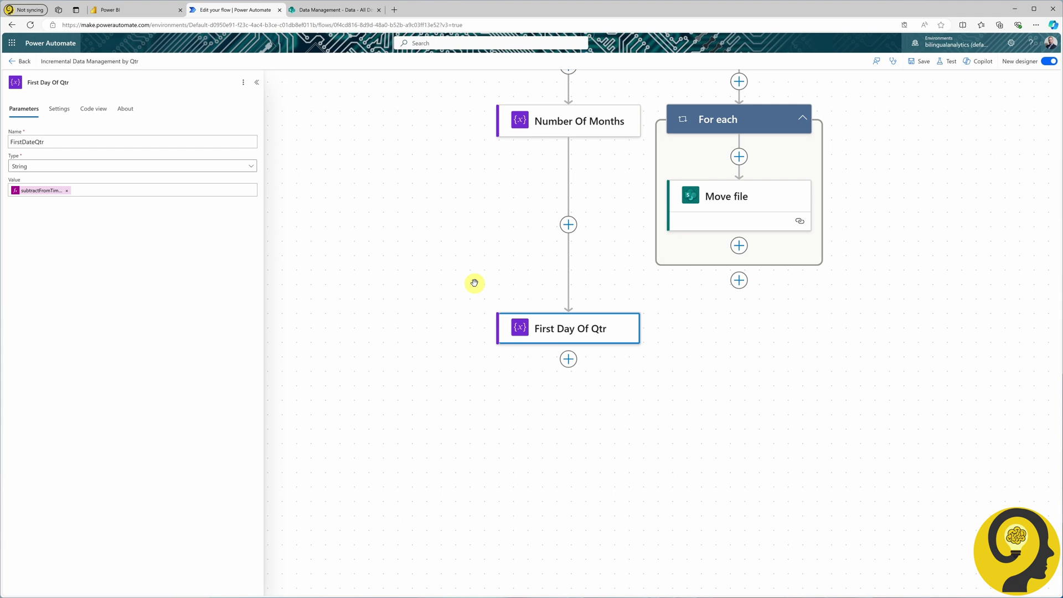
left_click(568, 359)
left_click(605, 365)
type("initiaise")
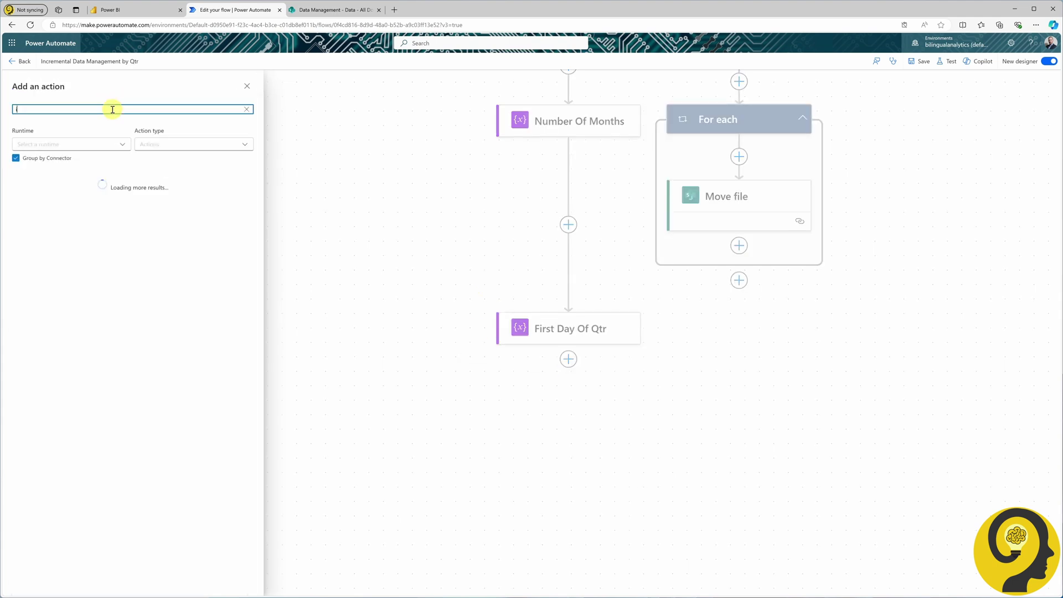
left_click(88, 185)
left_click(131, 88)
type("First Dat of L4Q")
Define the String variable StartDate4Q with the expression subtractFromTime(variables('FirstDateQtr'),1,'Year') and save the flow.
left_click(20, 142)
type("St")
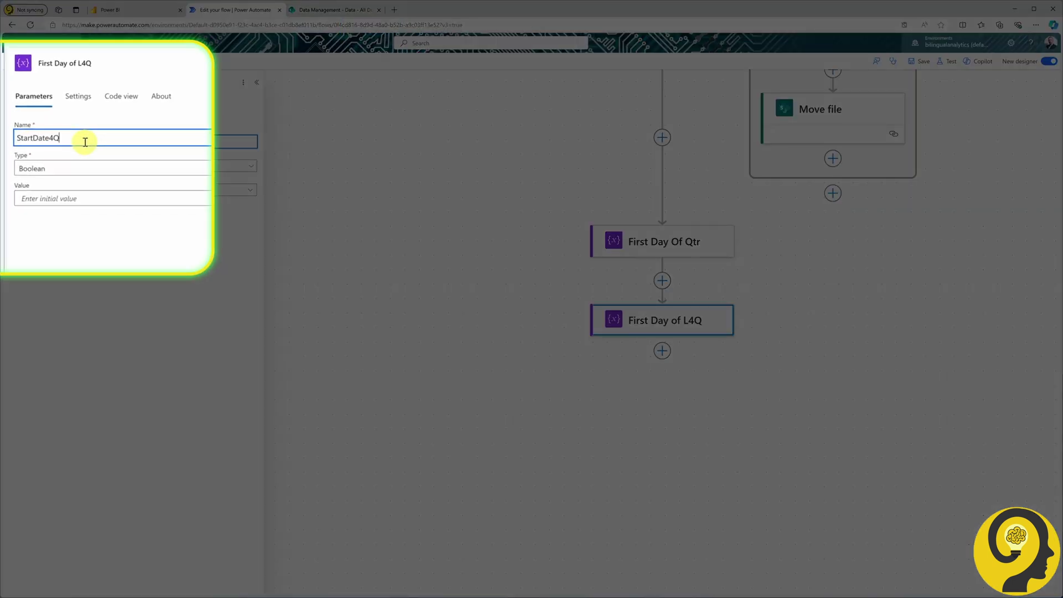
type("artDate4Q")
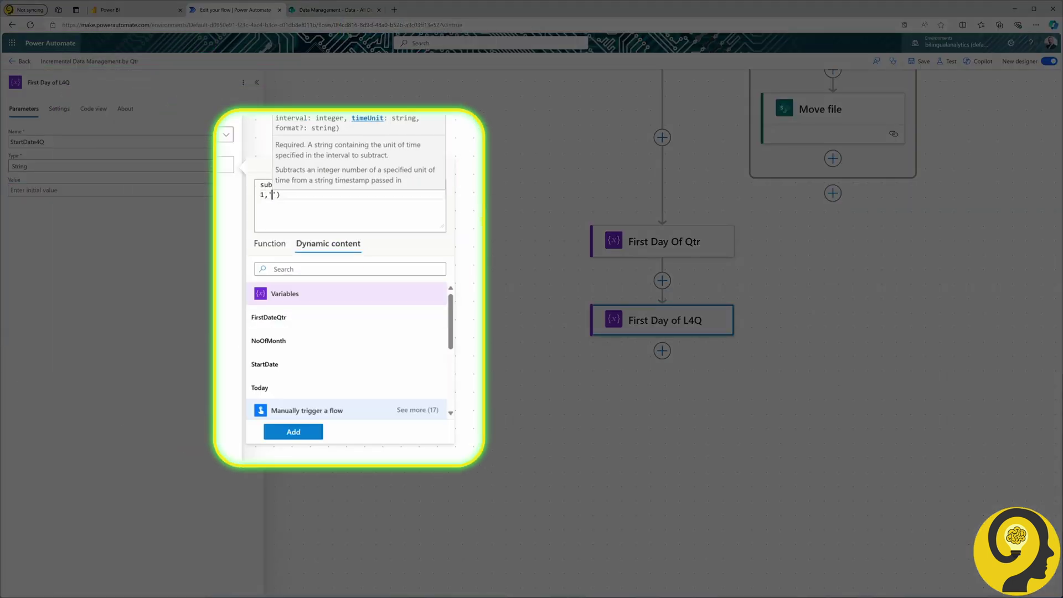
type("Year")
left_click(387, 212)
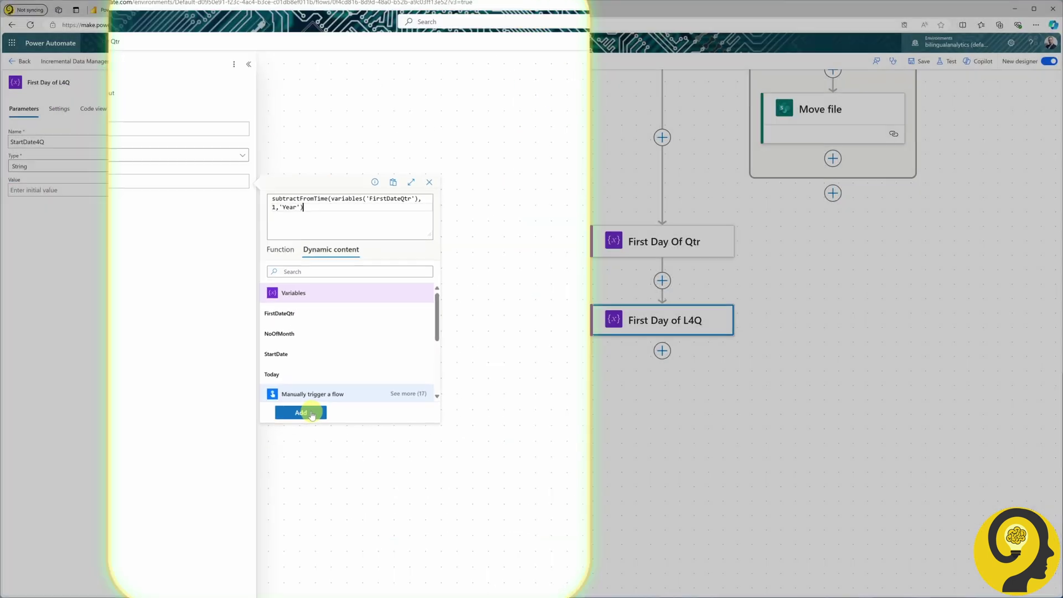
left_click(293, 432)
left_click(921, 61)
Move Get files and the For each loop beneath First Day of L4Q and delete the OneStep action.
scroll(942, 177, "down", 5)
left_click_drag(749, 215, 619, 501)
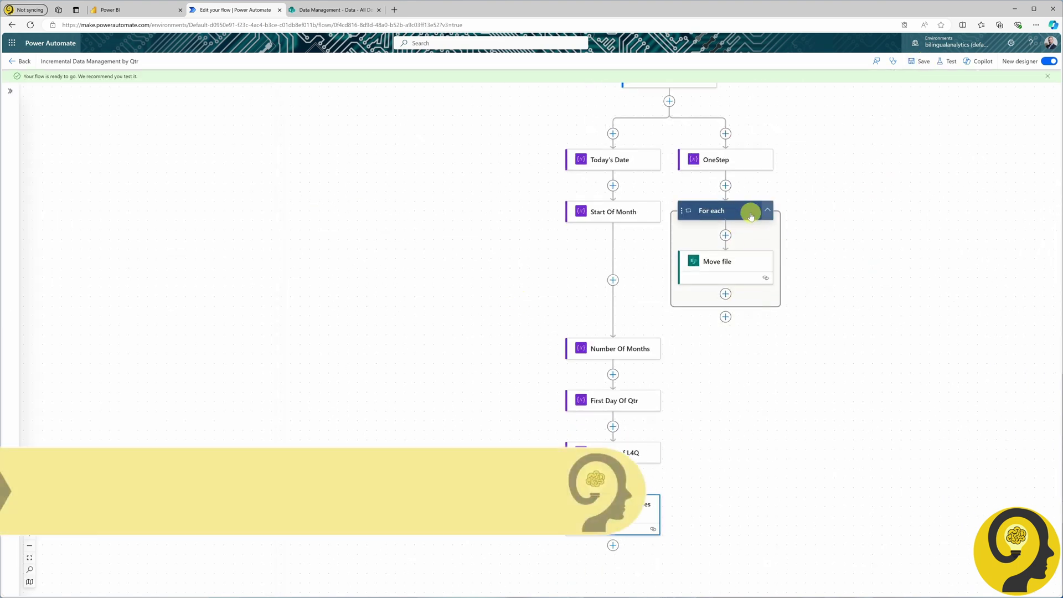
left_click_drag(750, 211, 621, 459)
key("Delete")
left_click(520, 340)
Insert the StartDate4Q variable between the quotes of the Get files filter query after IncrementalDate le.
left_click(634, 383)
left_click(124, 240)
left_click(242, 234)
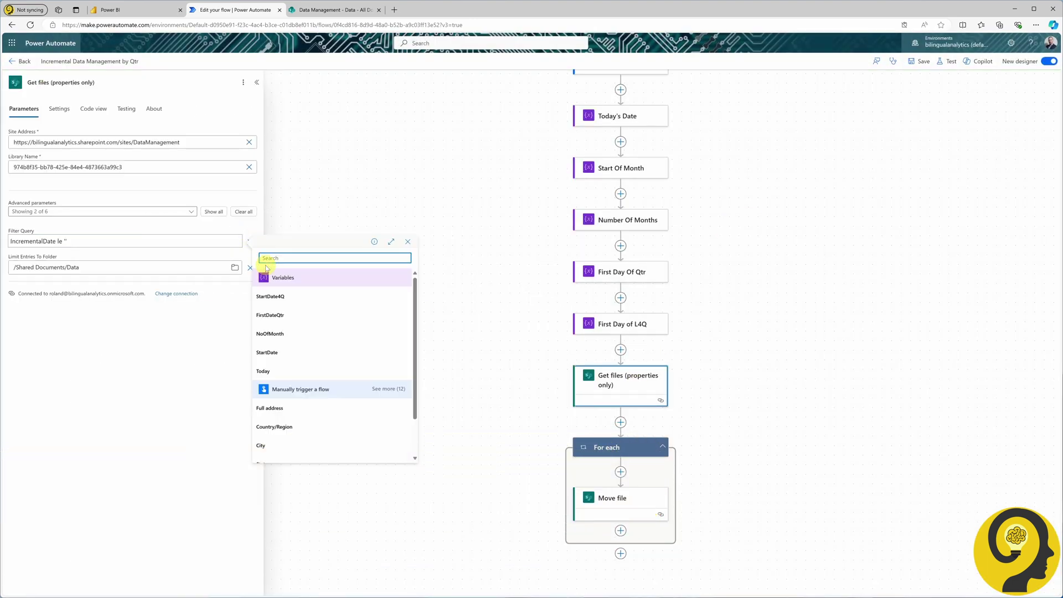
left_click(279, 301)
left_click(613, 323)
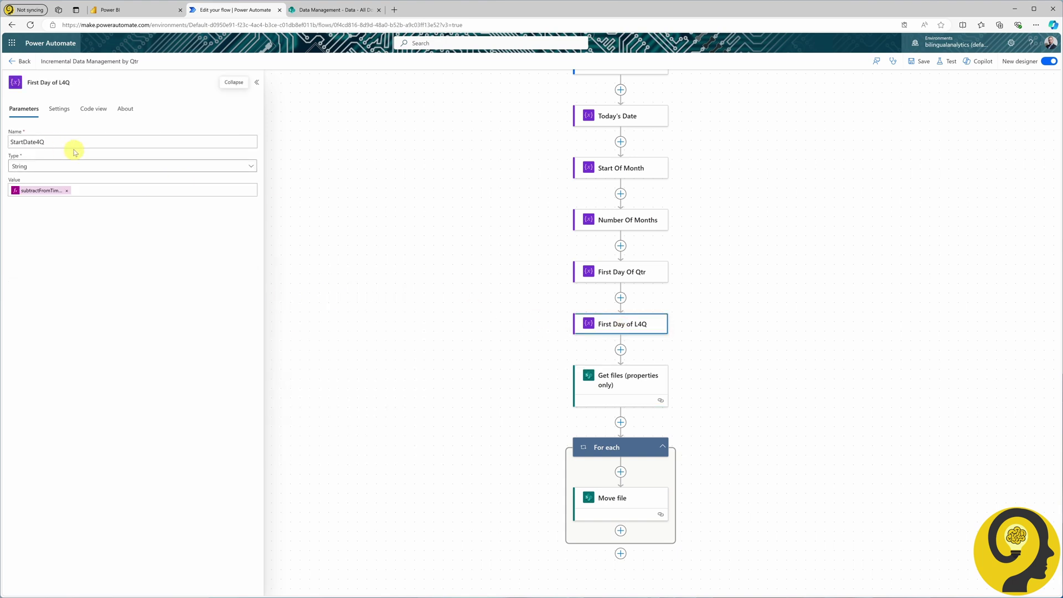
left_click(632, 374)
Save the by Qtr flow and test-run it manually.
left_click(949, 61)
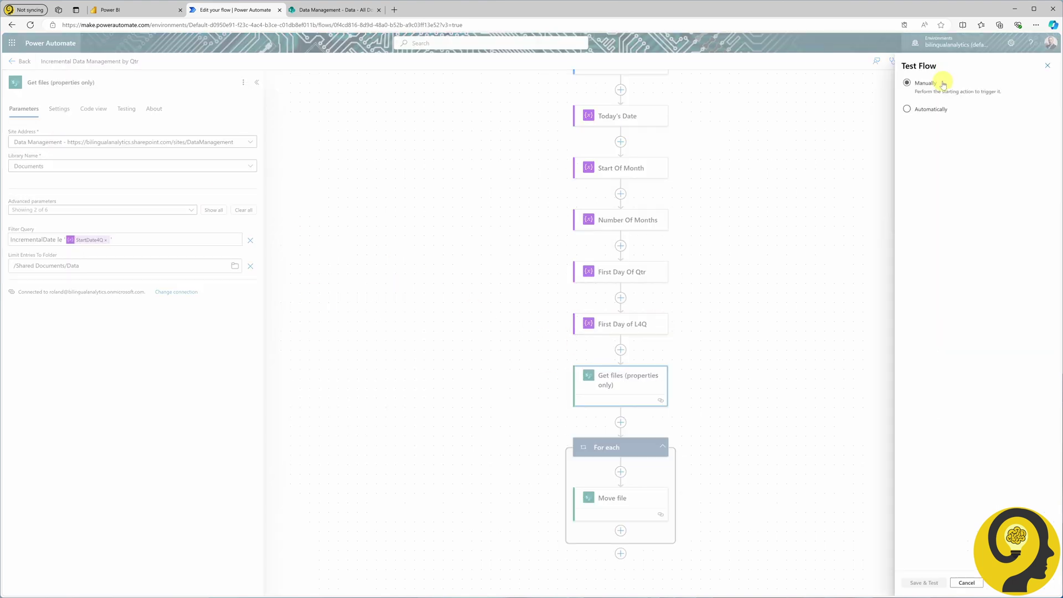
left_click(924, 582)
left_click(920, 581)
left_click(918, 581)
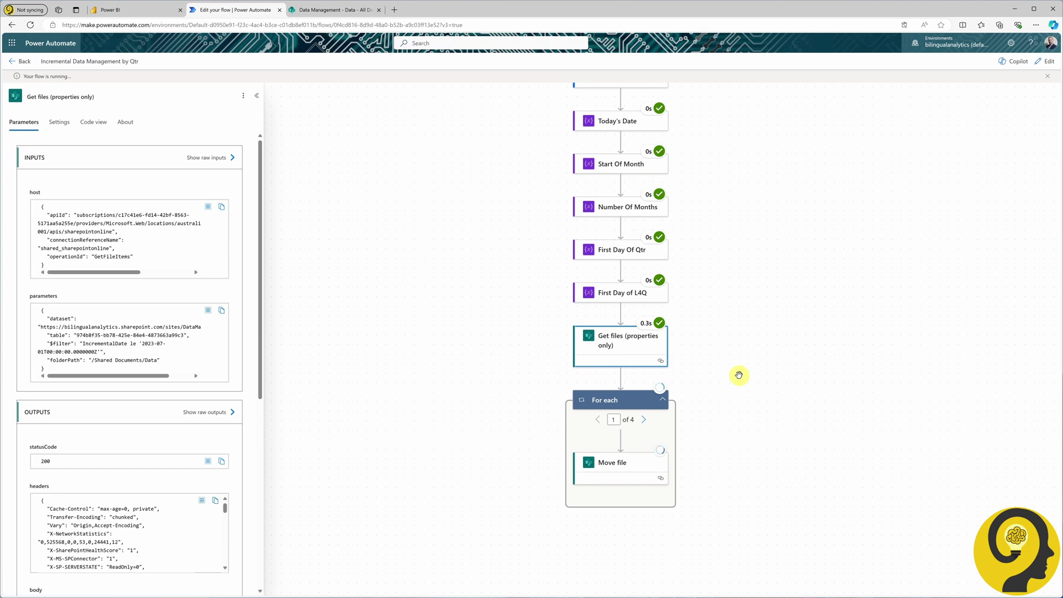
Check the files in the SharePoint Data and Archive folders after the by Qtr run.
left_click(333, 9)
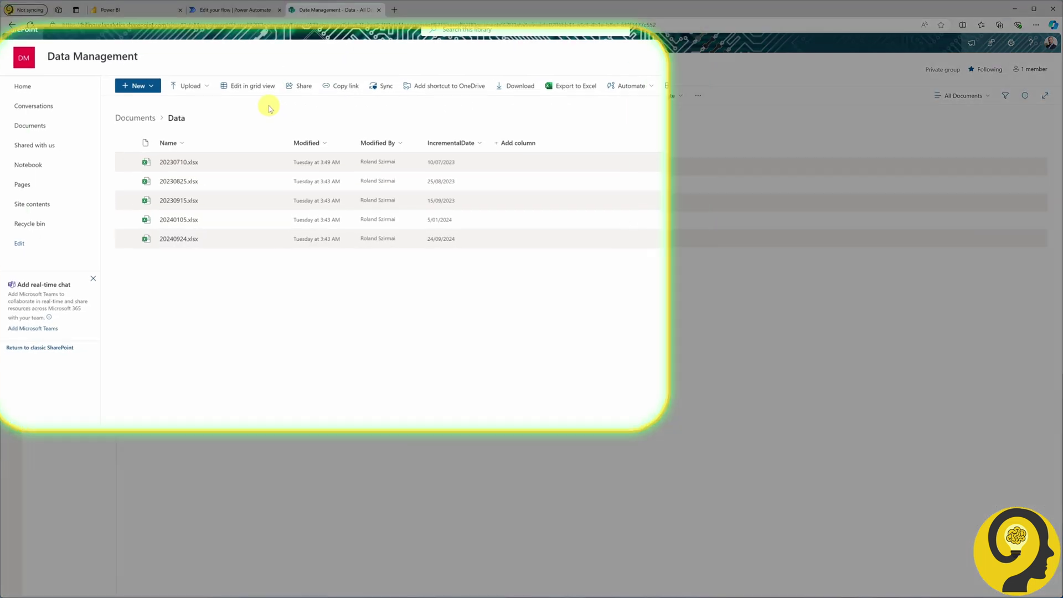
left_click(127, 113)
left_click(161, 160)
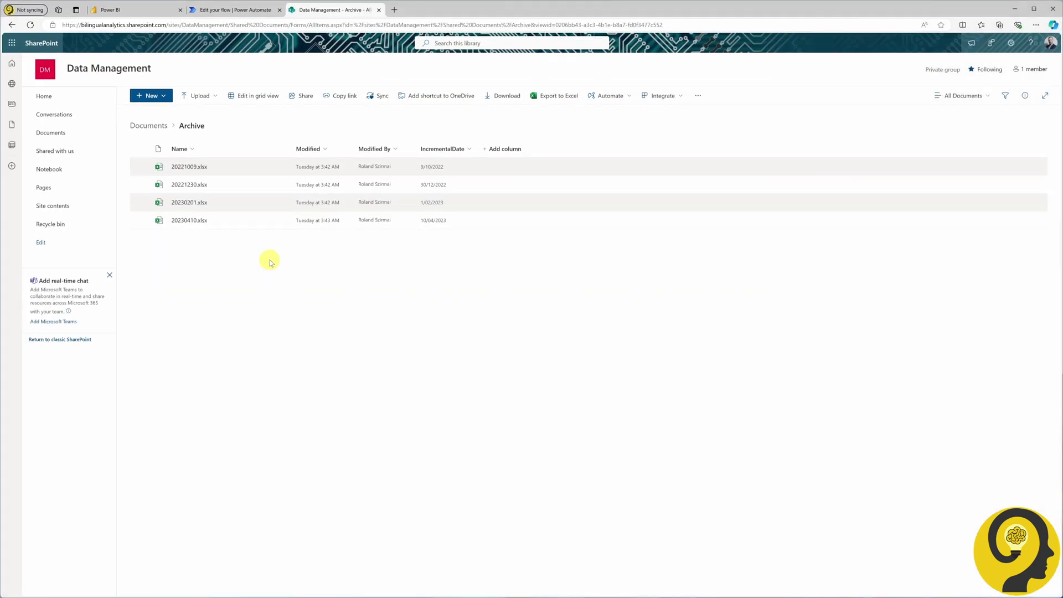